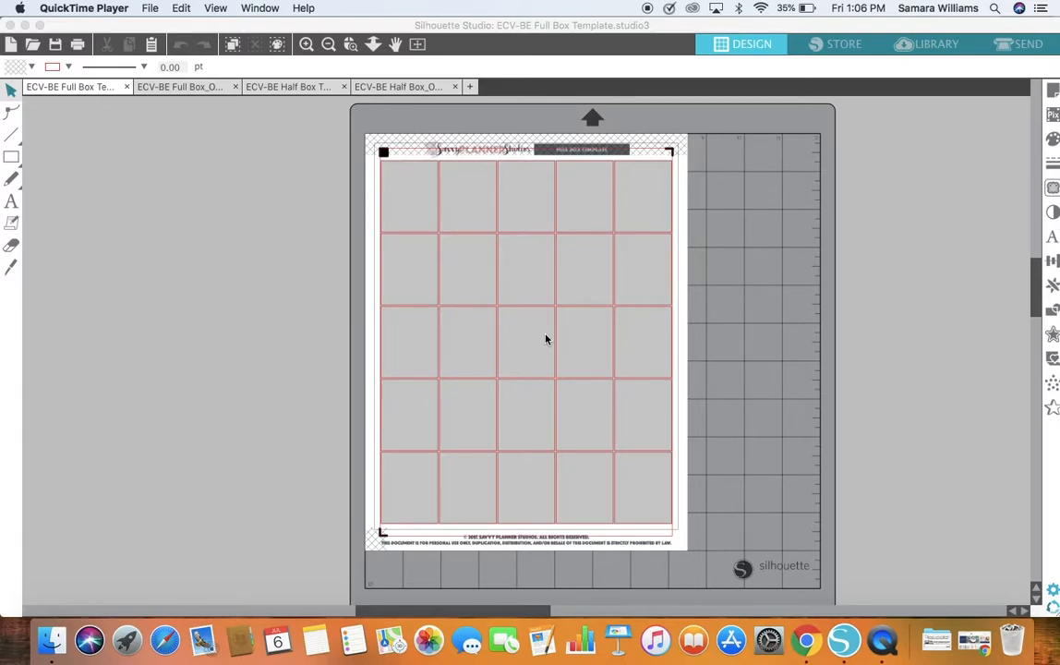
Show the ECV-BE Half Box Template document and zoom in on its whole page
left_click(283, 90)
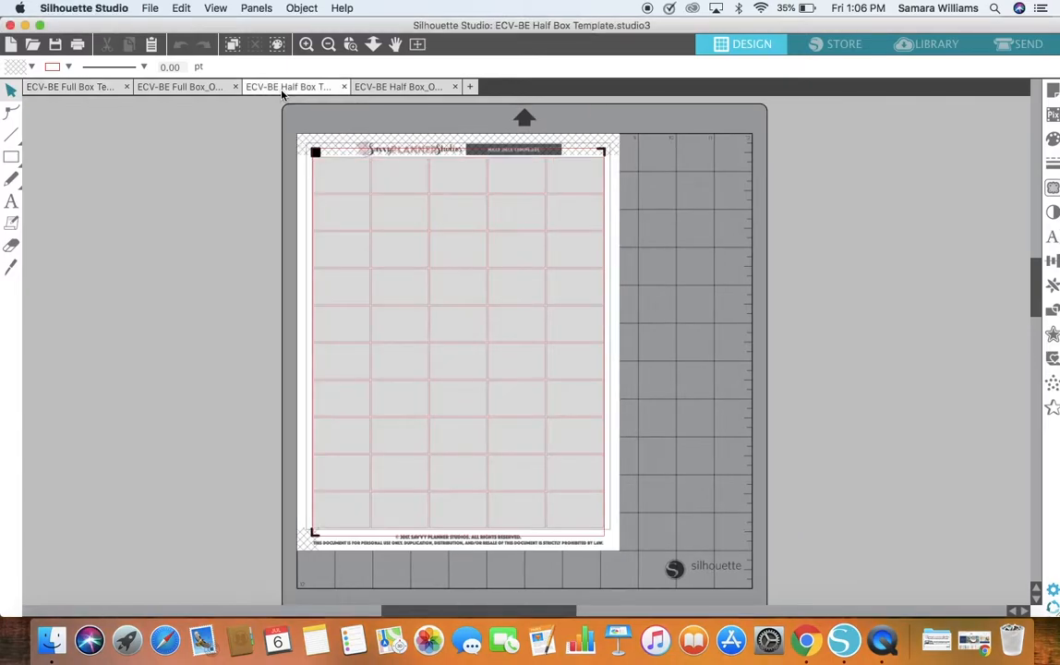
left_click(350, 45)
left_click_drag(278, 121, 639, 565)
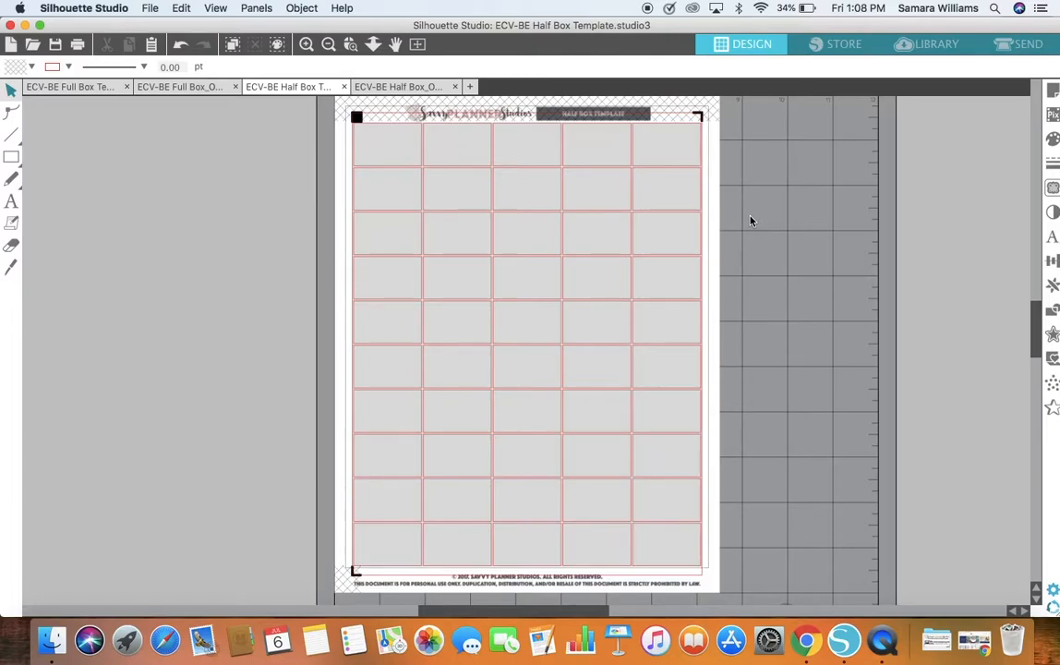
Narrow the Silhouette Studio window to uncover the desktop, and open the Patterns folder there in icon view
left_click_drag(1058, 198, 876, 195)
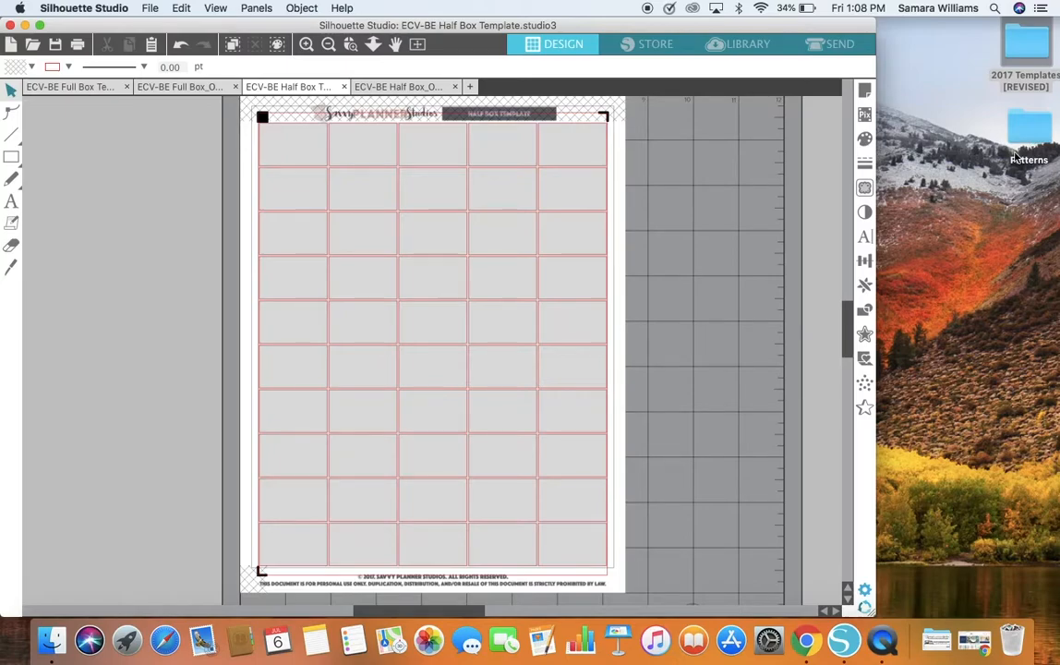
left_click(1024, 137)
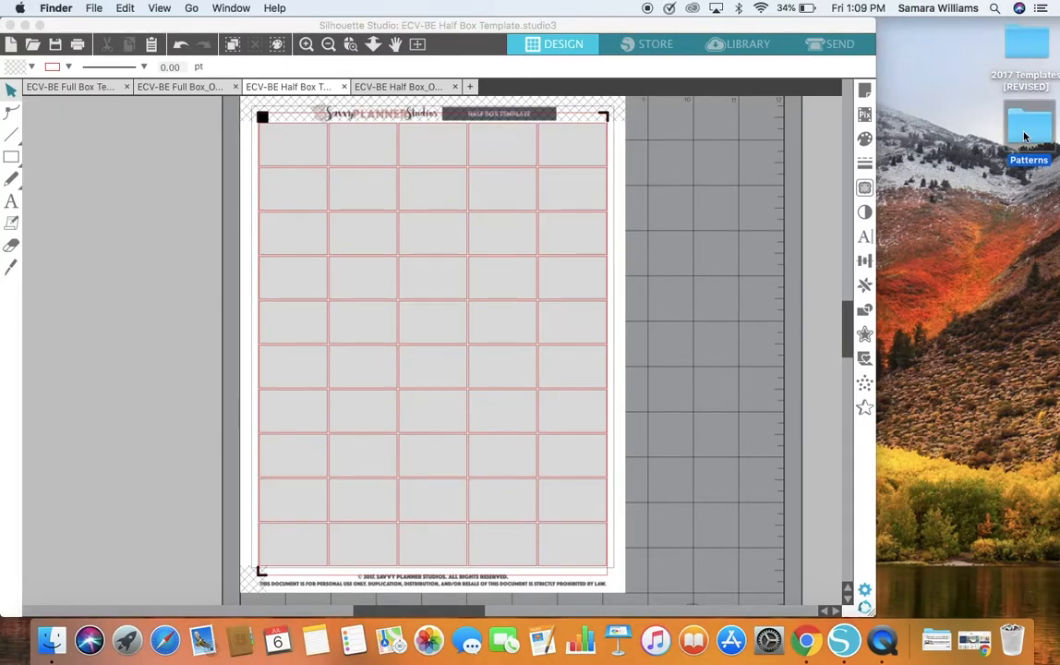
double_click(1024, 136)
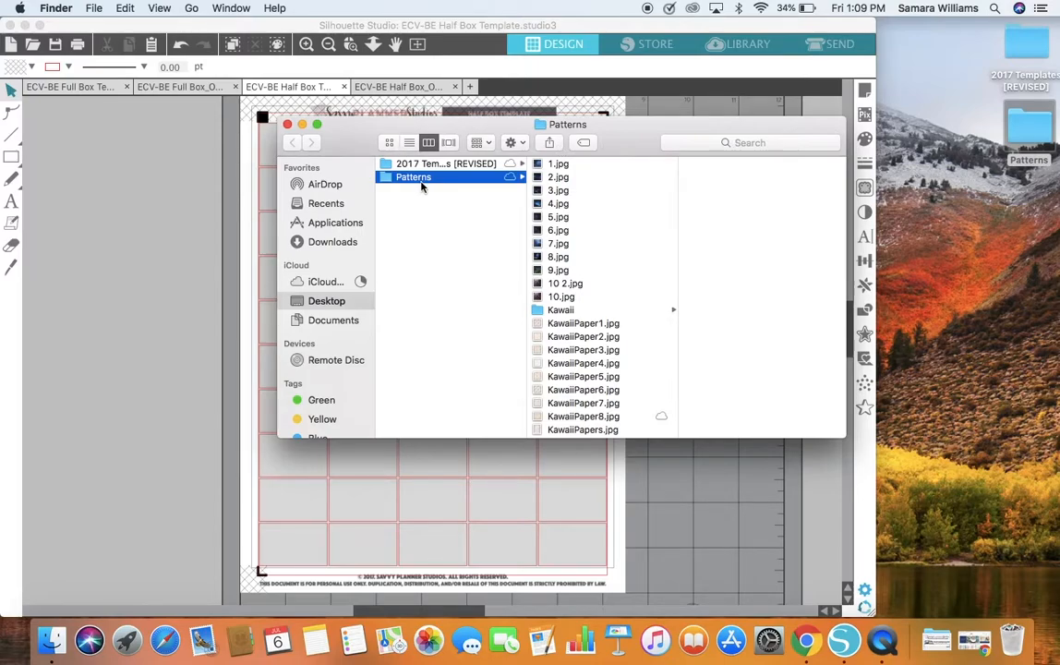
left_click(389, 142)
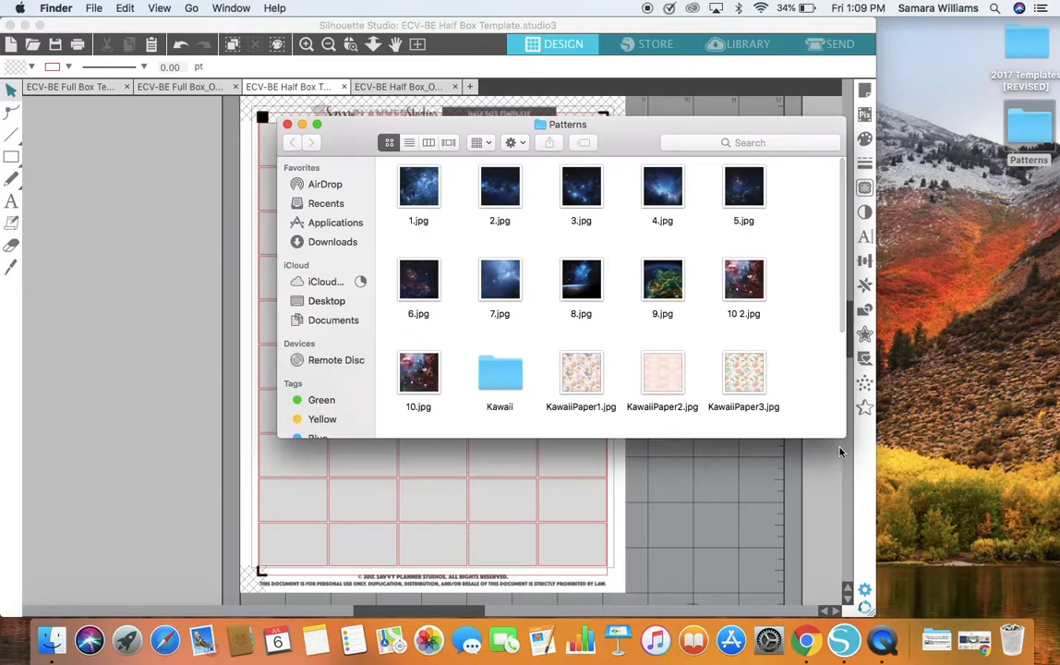
Enlarge the Patterns folder window and set its icon size to 156 × 156 in the view options
left_click_drag(841, 440, 883, 547)
scroll(883, 547, "down", 2)
scroll(484, 331, "up", 3)
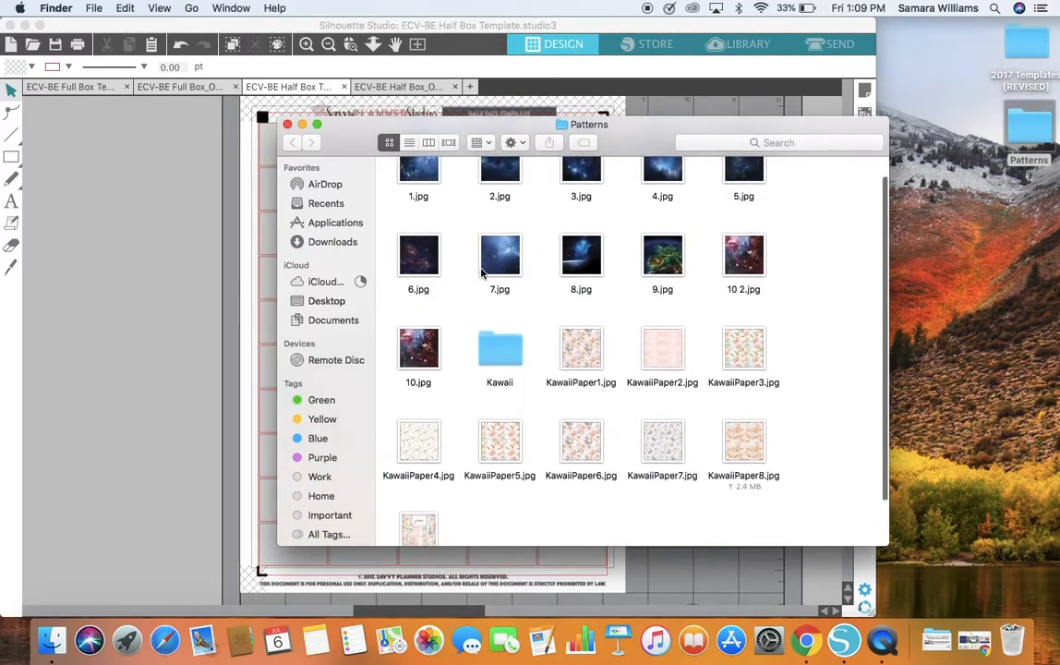
right_click(457, 228)
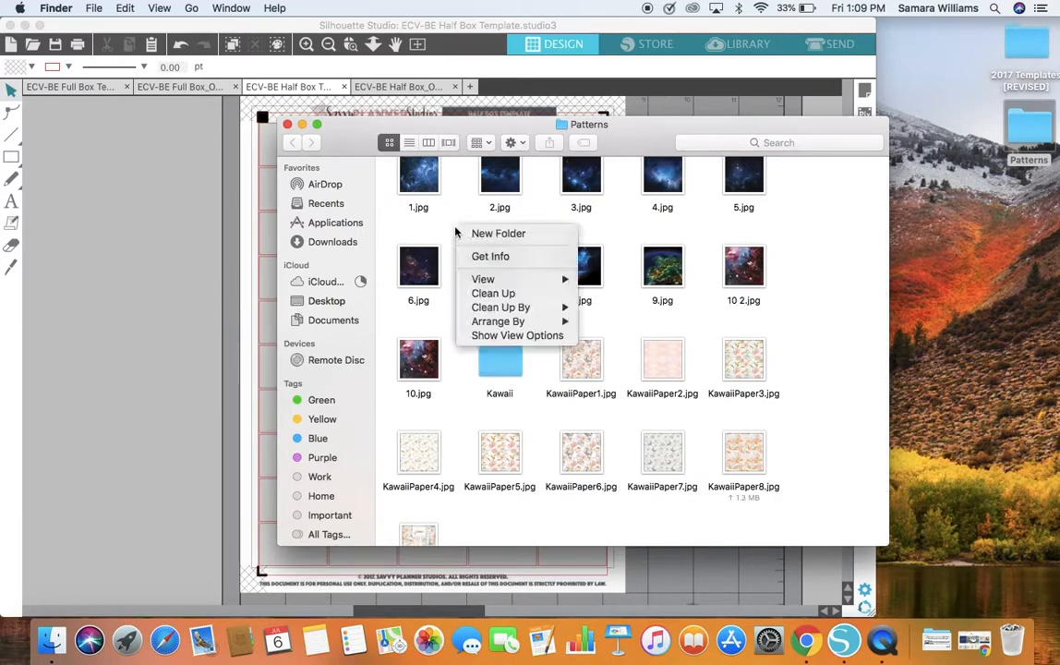
mouse_move(521, 323)
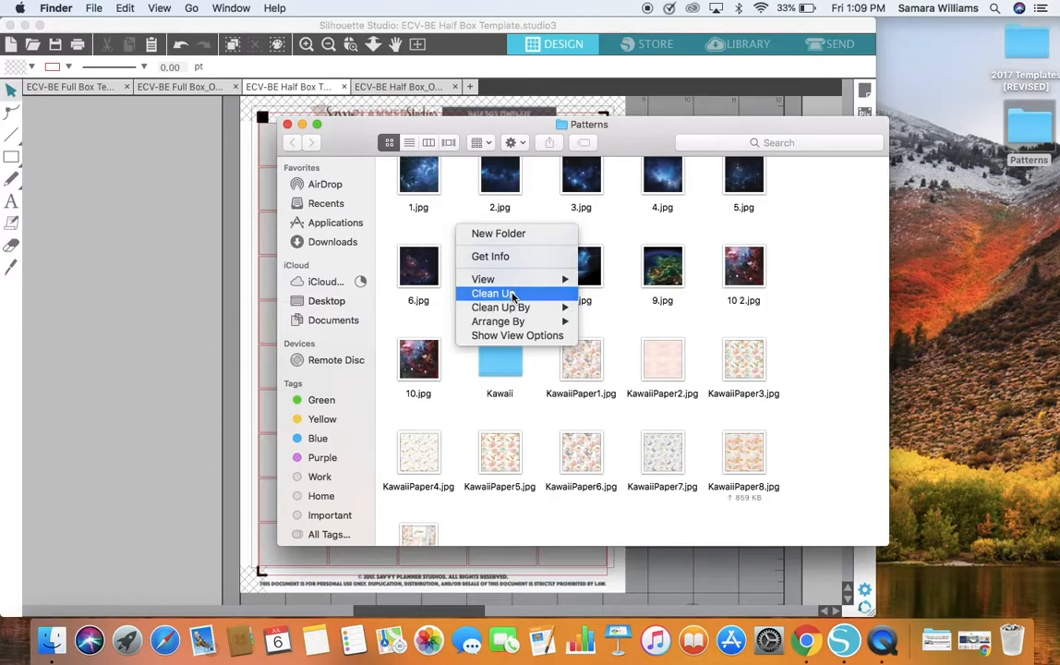
mouse_move(514, 283)
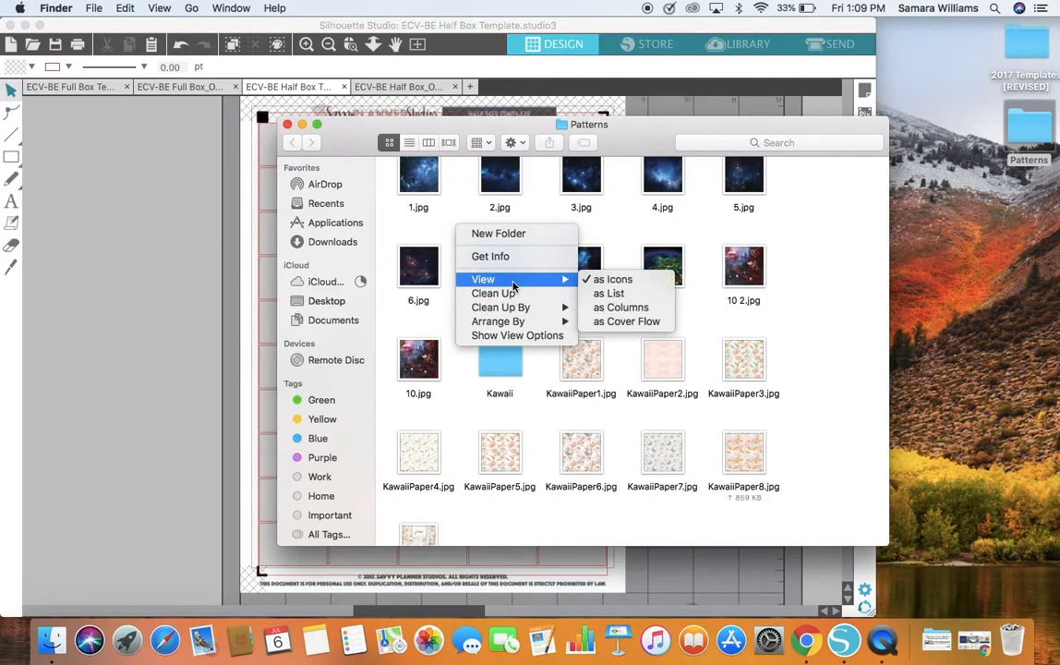
left_click(506, 336)
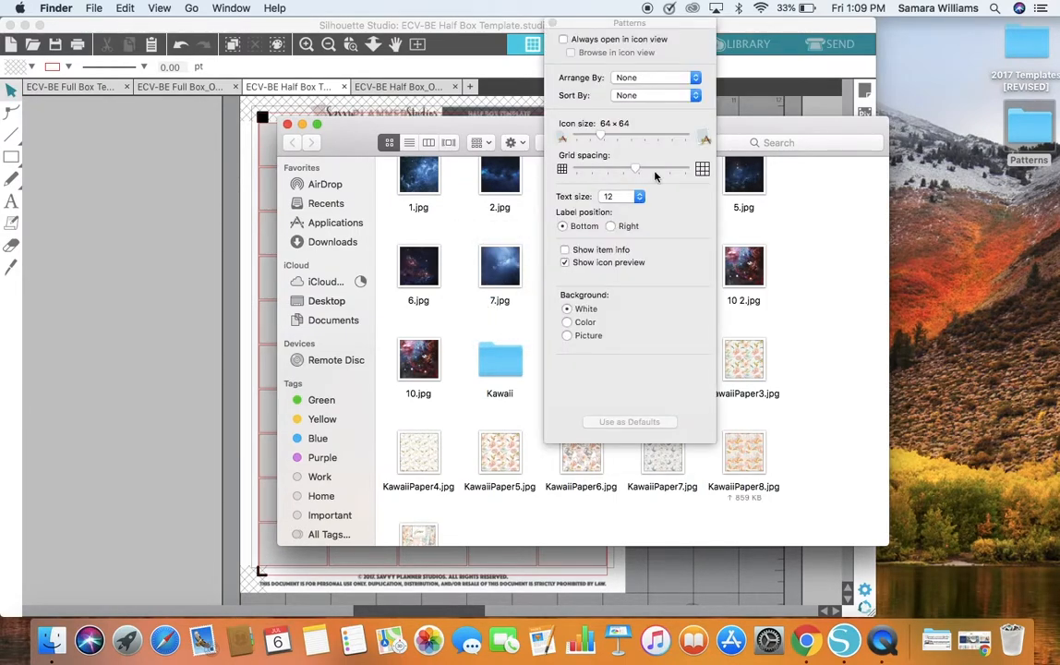
left_click_drag(601, 135, 643, 139)
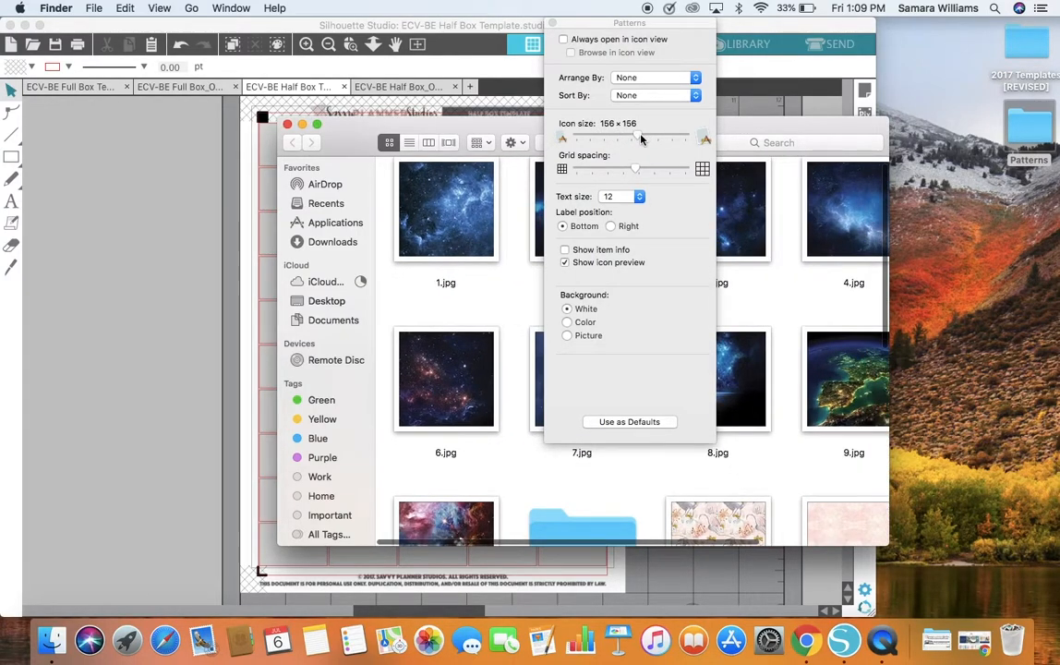
left_click(552, 22)
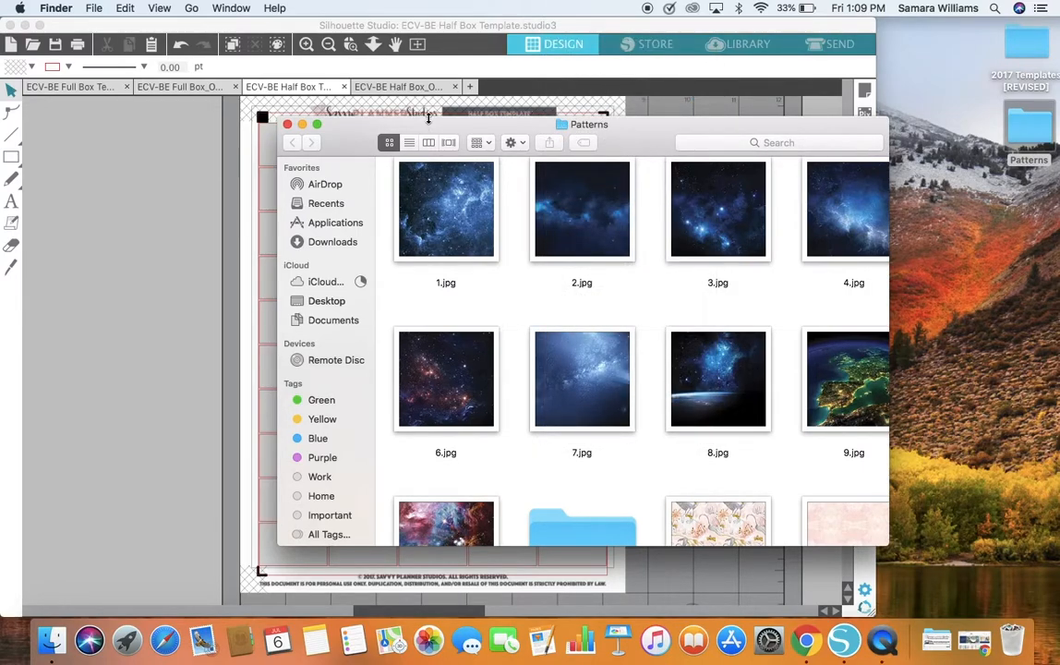
Extend the Patterns folder window up and out to the screen's edge, and look through the pattern thumbnails
left_click_drag(427, 118, 427, 25)
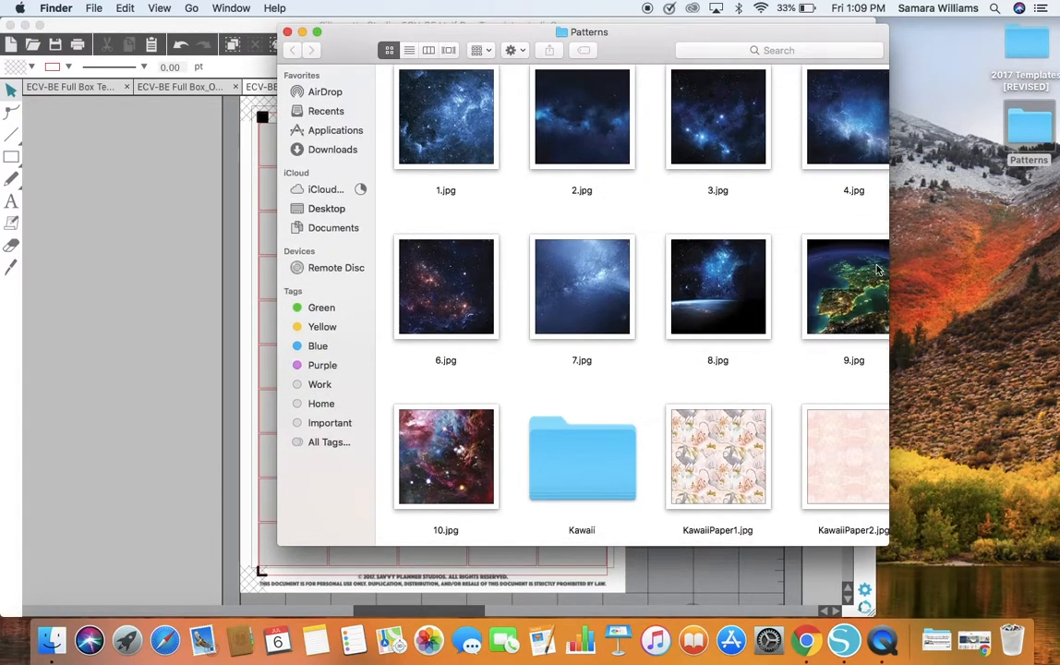
left_click_drag(892, 266, 1059, 266)
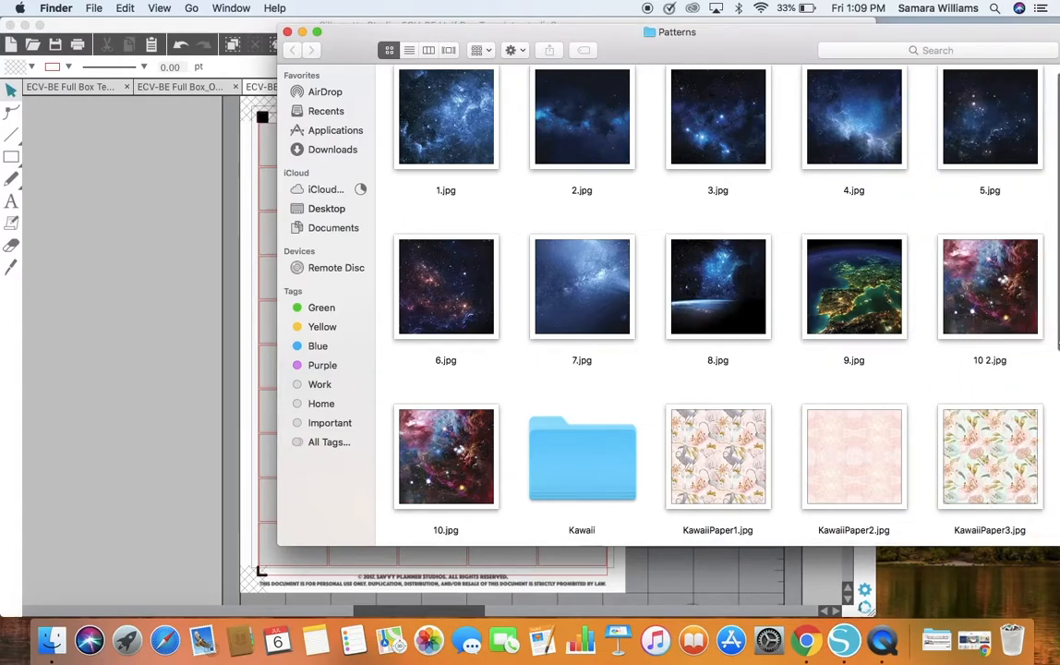
scroll(711, 360, "down", 5)
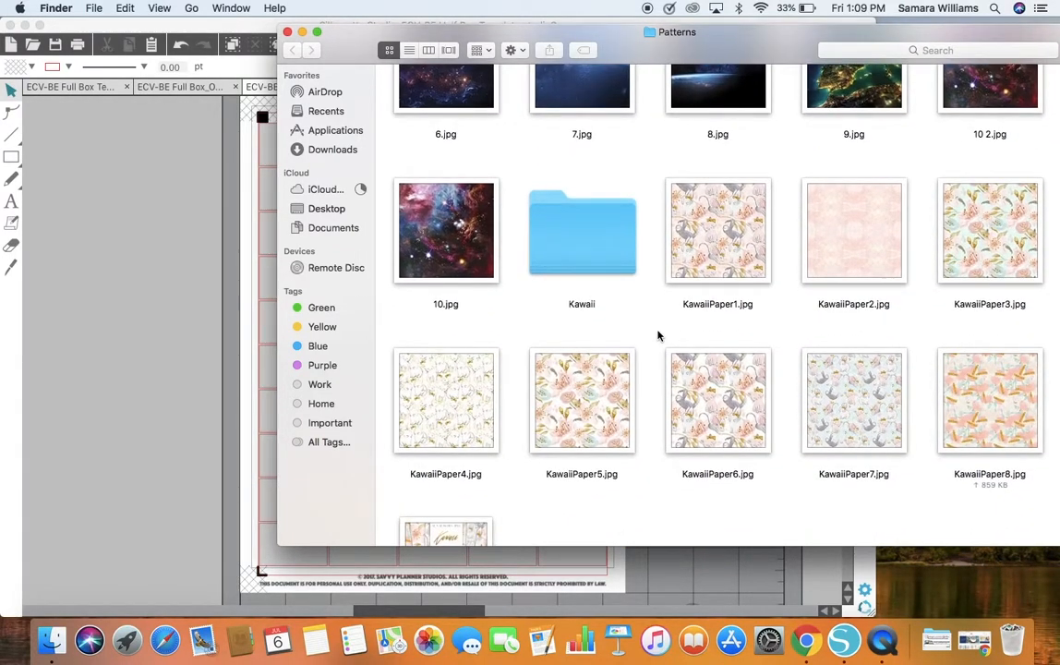
scroll(659, 336, "down", 2)
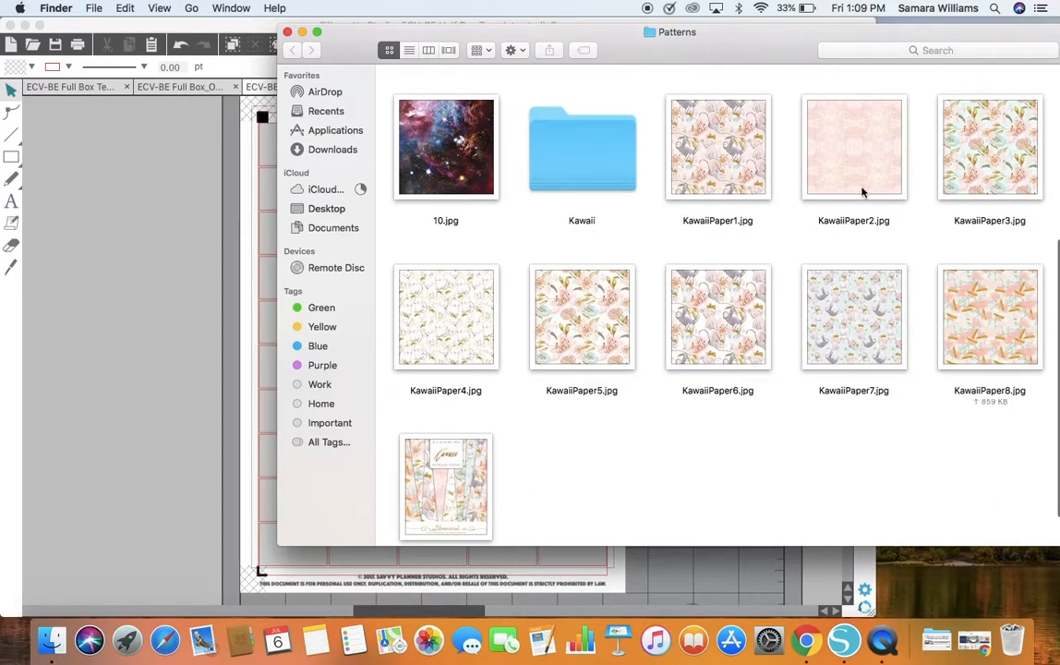
scroll(640, 219, "down", 2)
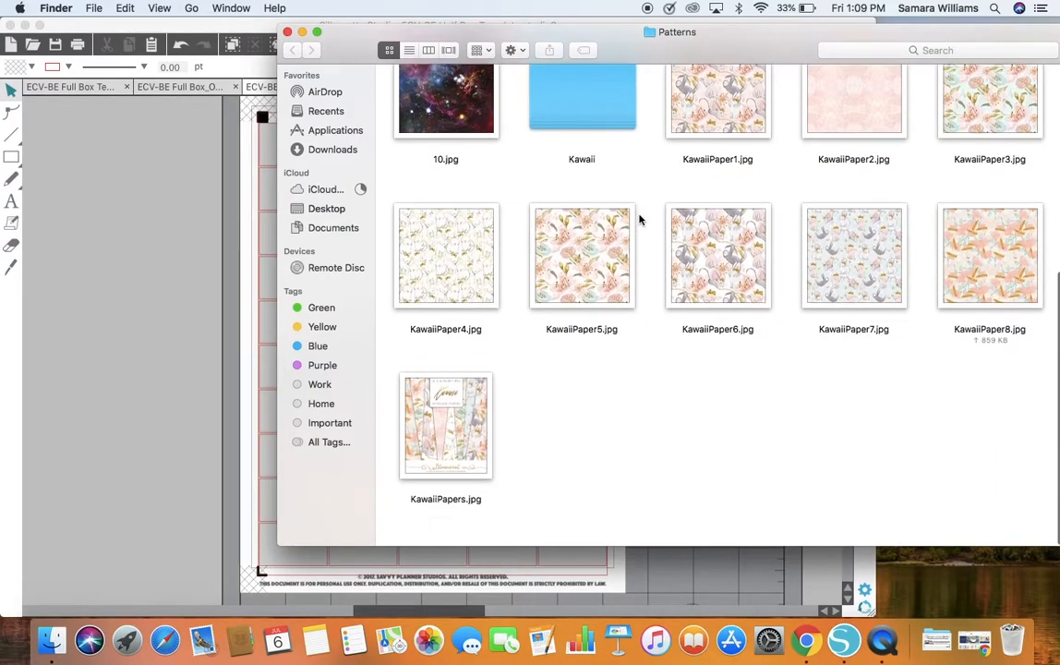
Preview the KawaiiPapers.jpg cover image, close the preview and move that file to the Trash
double_click(432, 423)
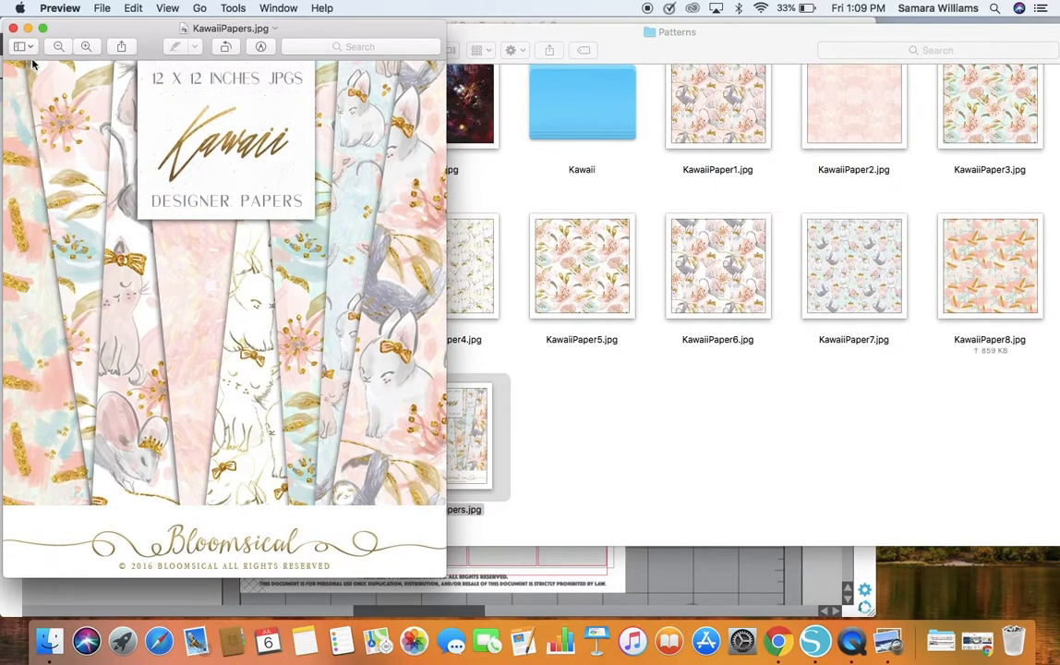
left_click(13, 30)
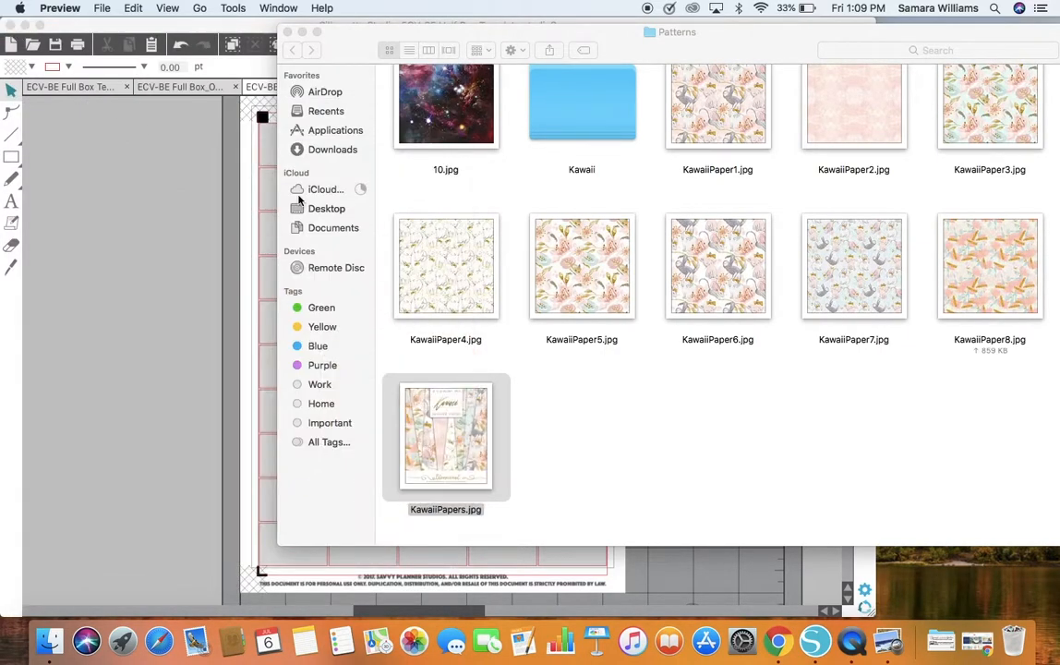
scroll(558, 270, "up", 2)
scroll(558, 271, "up", 2)
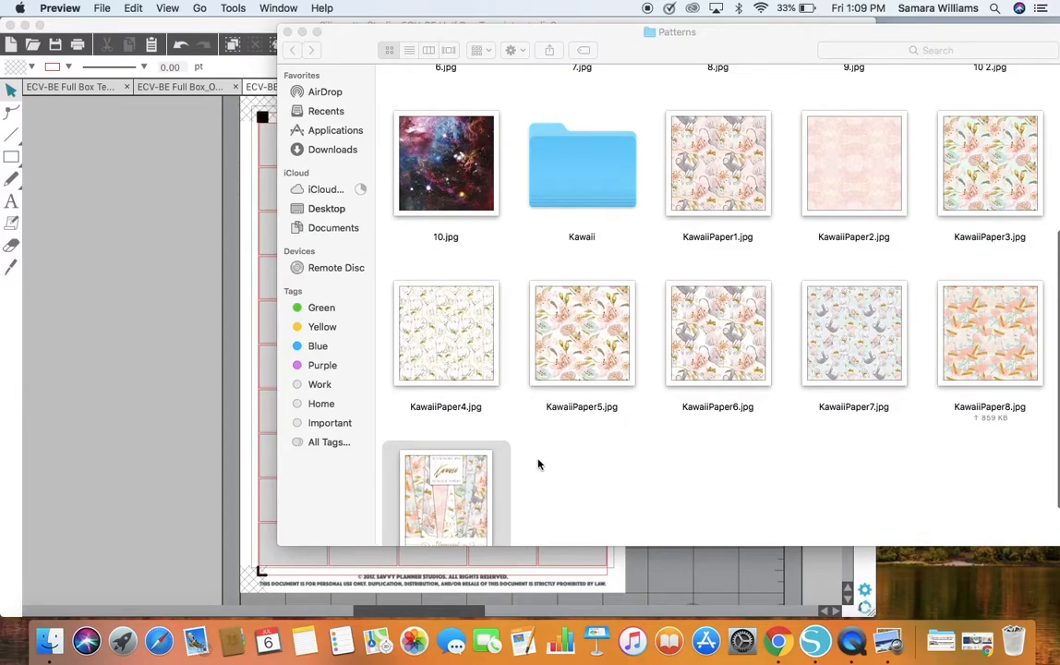
right_click(454, 468)
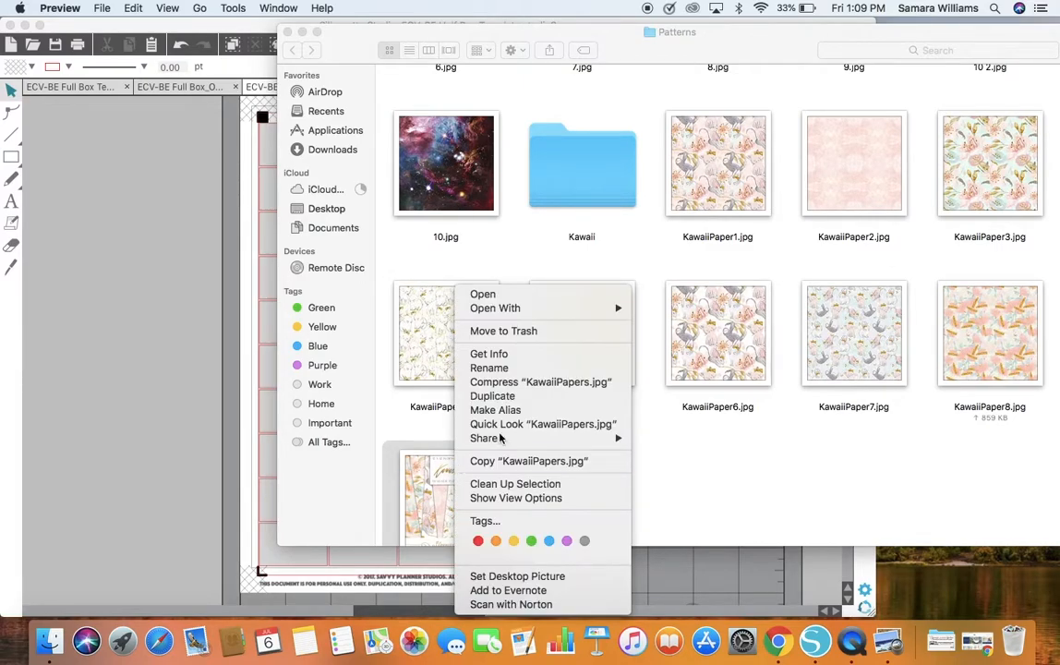
left_click(548, 331)
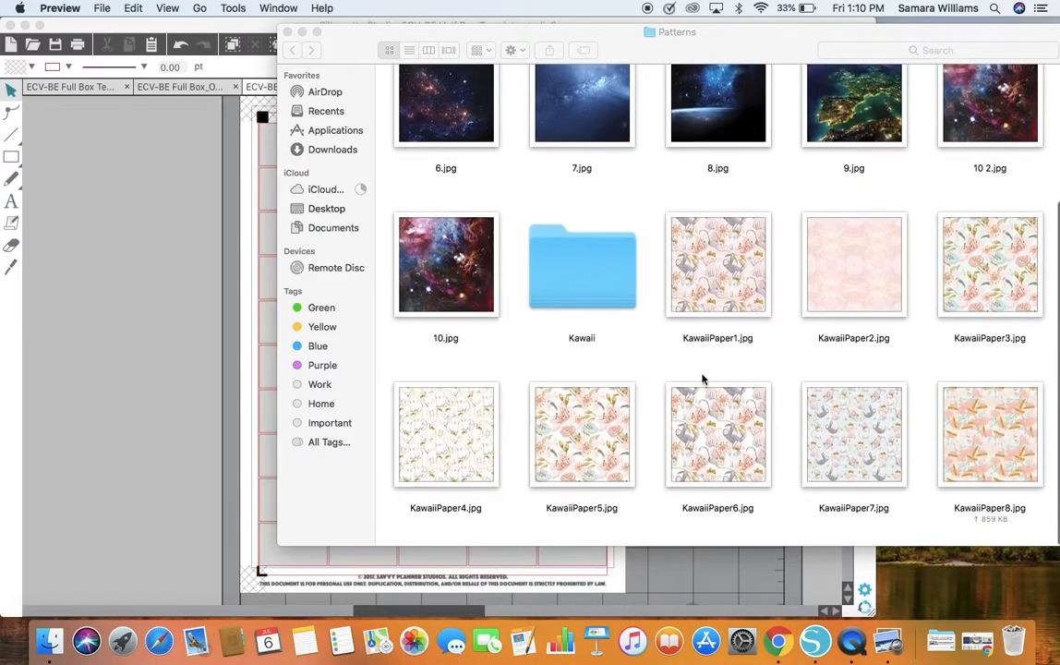
scroll(741, 254, "up", 3)
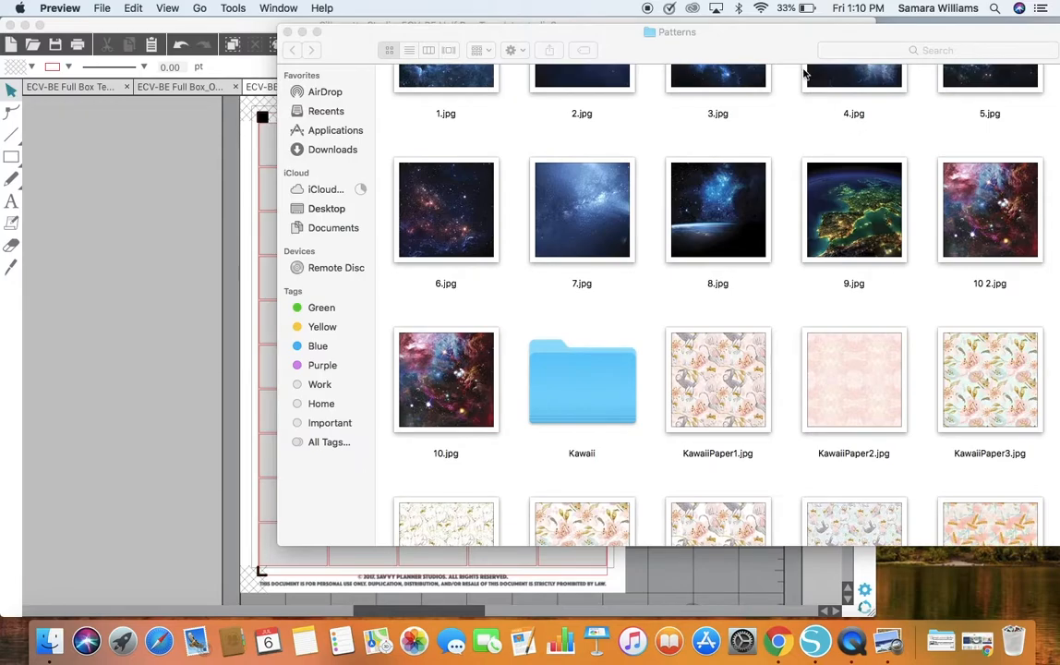
Switch to Silhouette Studio, open its library with a narrower folder pane and display the Patterns folder
left_click(177, 171)
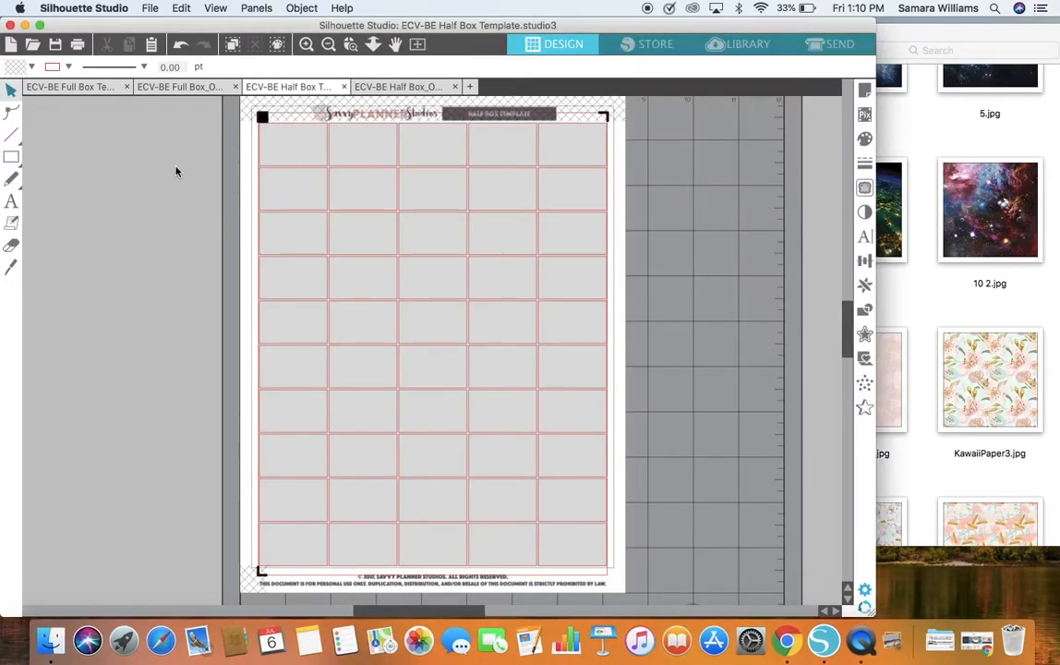
left_click(730, 48)
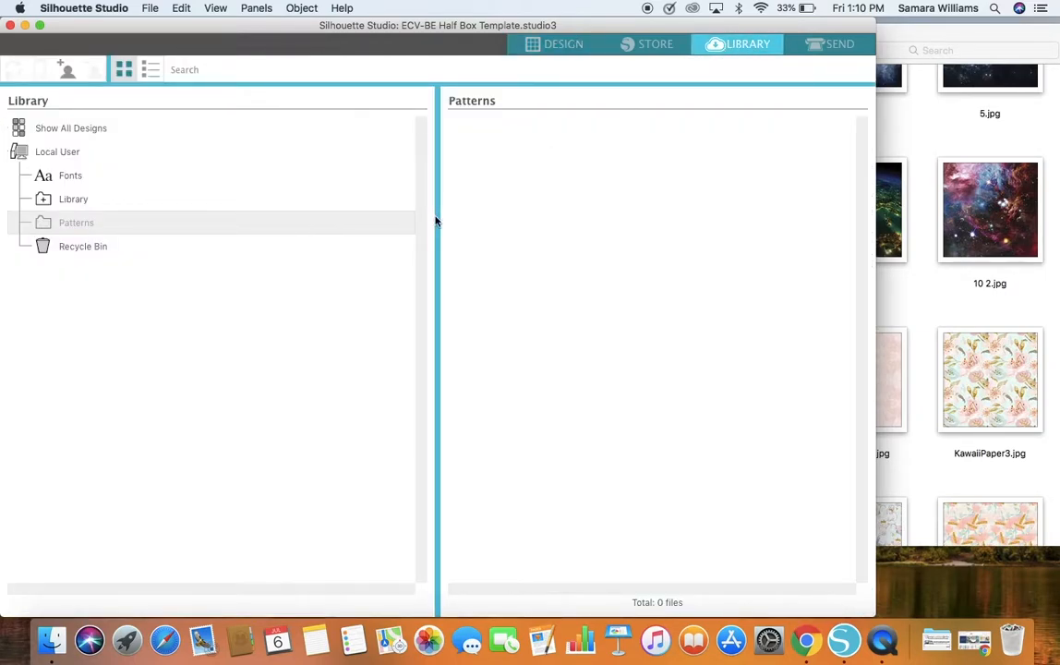
left_click_drag(441, 216, 333, 195)
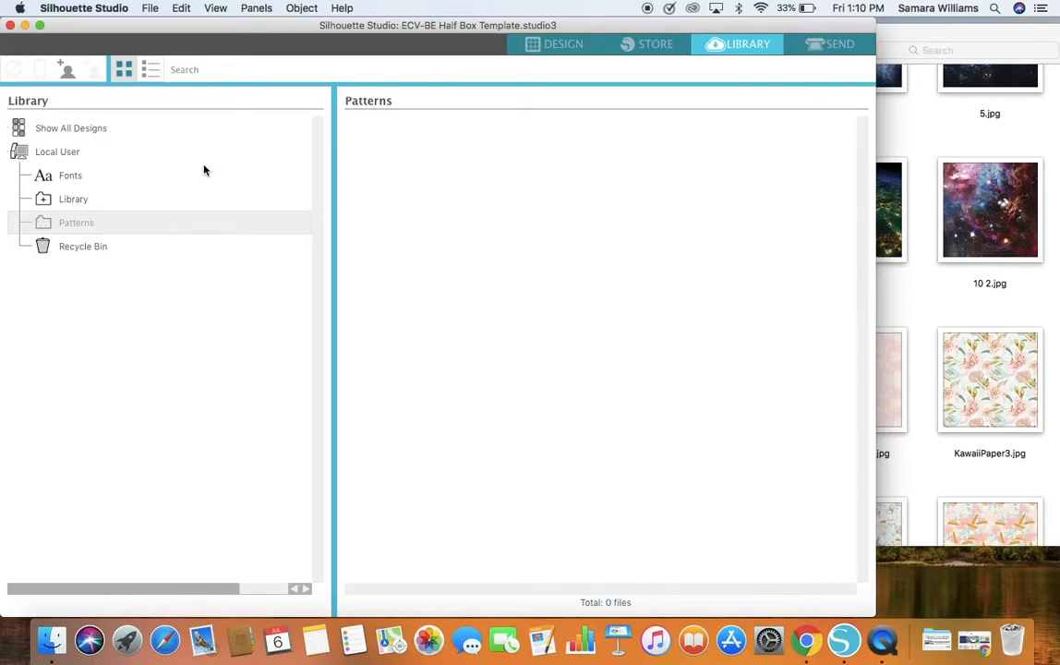
left_click(43, 201)
left_click(41, 199)
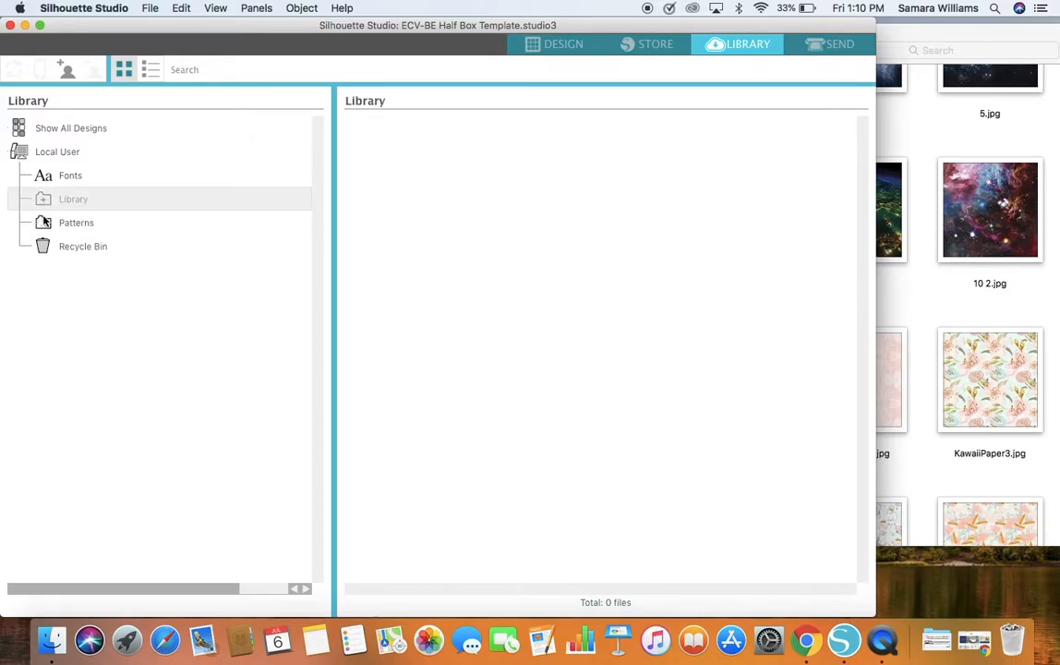
left_click(44, 225)
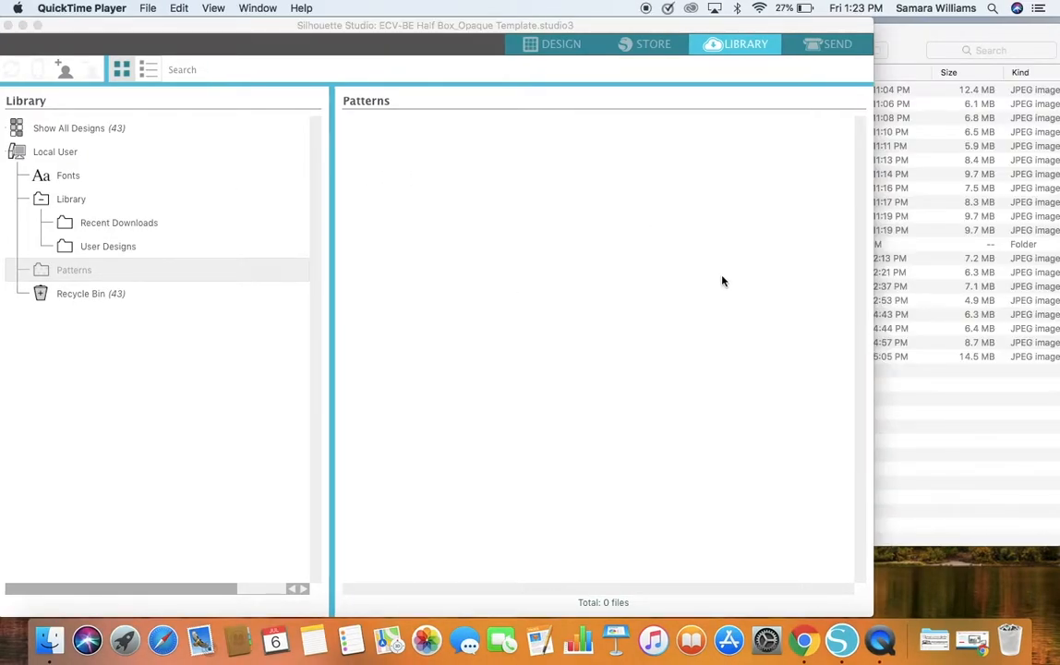
Import the galaxy images 1.jpg through 10.jpg from the Finder Patterns folder into the Silhouette library's Patterns folder
left_click(905, 59)
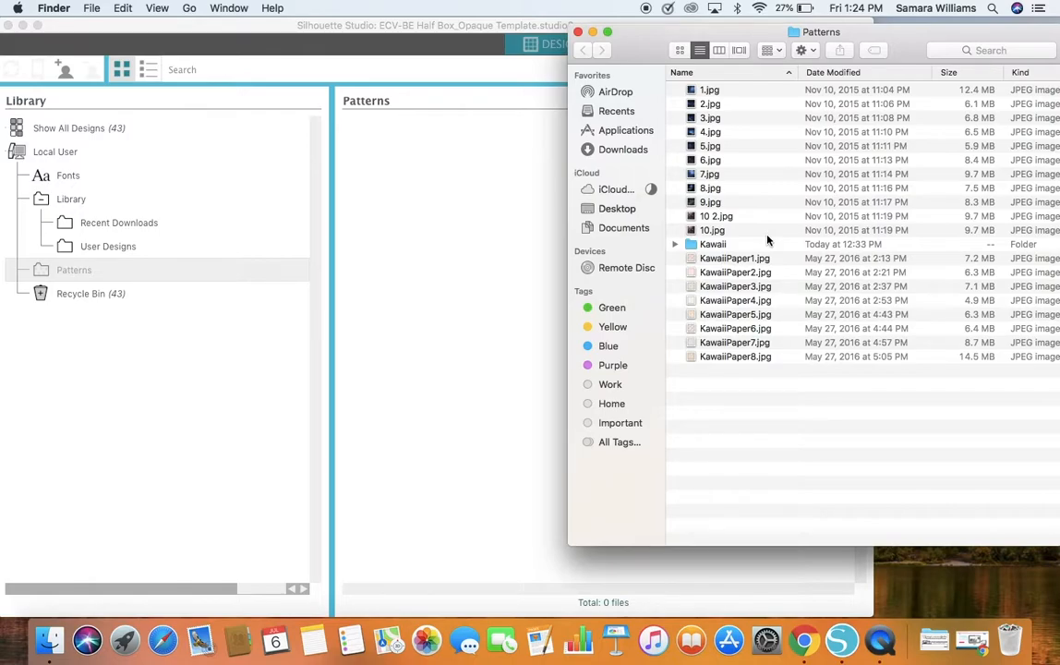
left_click_drag(767, 240, 756, 86)
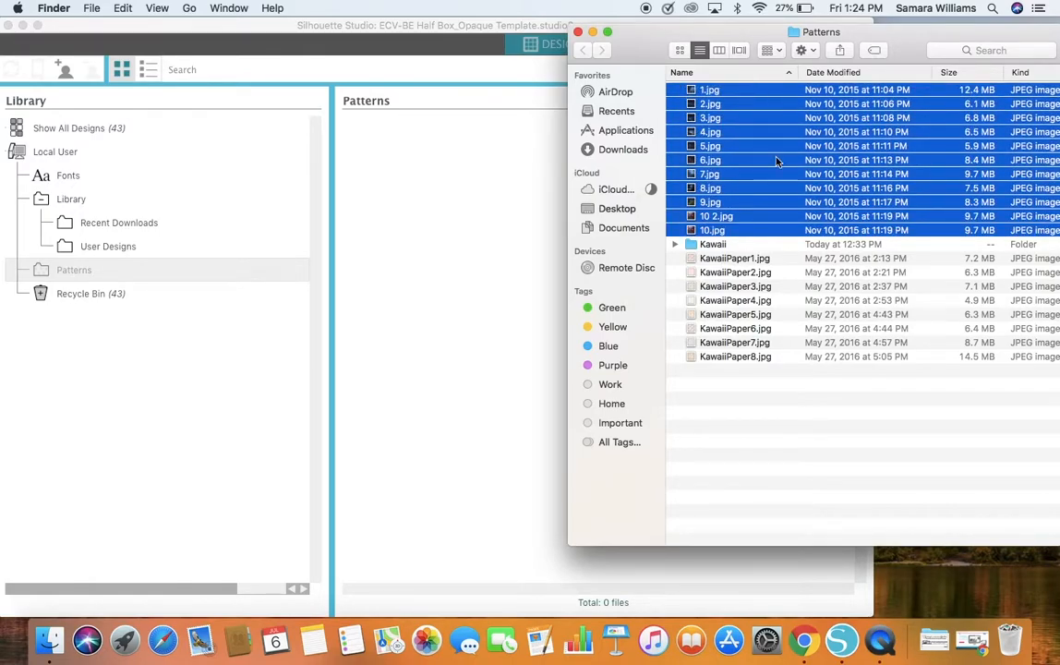
left_click(755, 203)
left_click(742, 231)
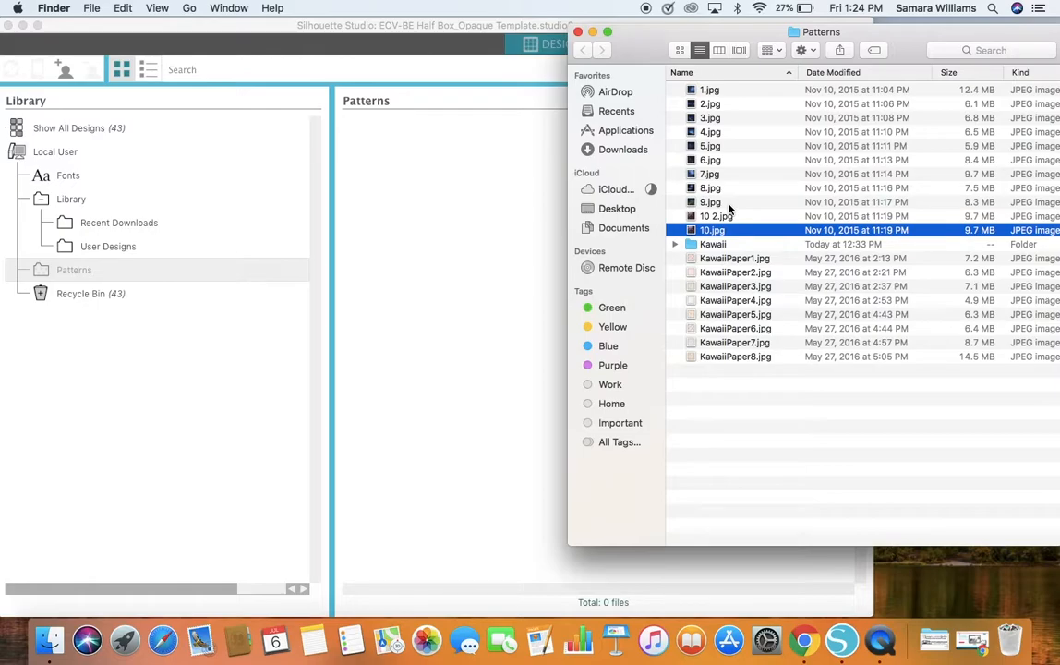
left_click_drag(730, 209, 68, 271)
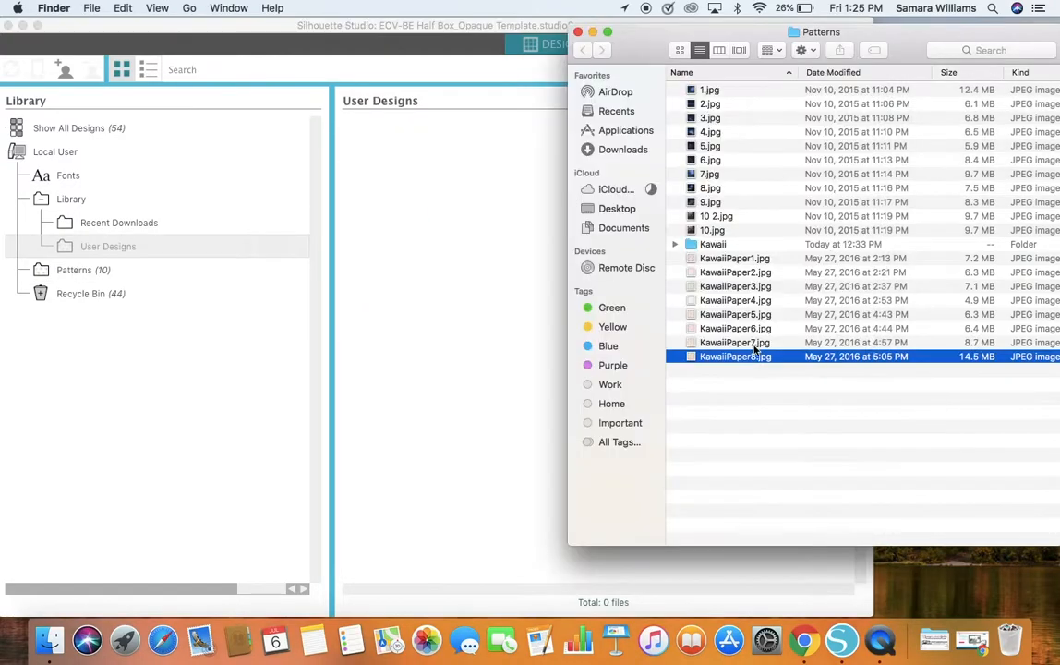
Import KawaiiPaper1.jpg through KawaiiPaper8.jpg into the library's Patterns folder and display that folder's contents
left_click_drag(757, 348, 104, 274)
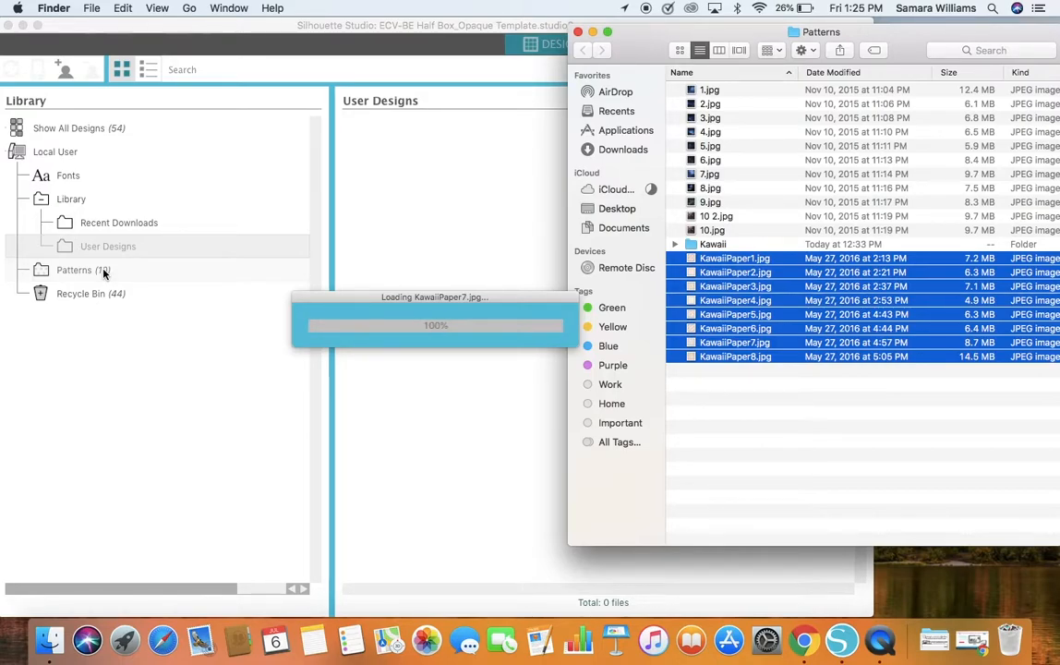
left_click(106, 273)
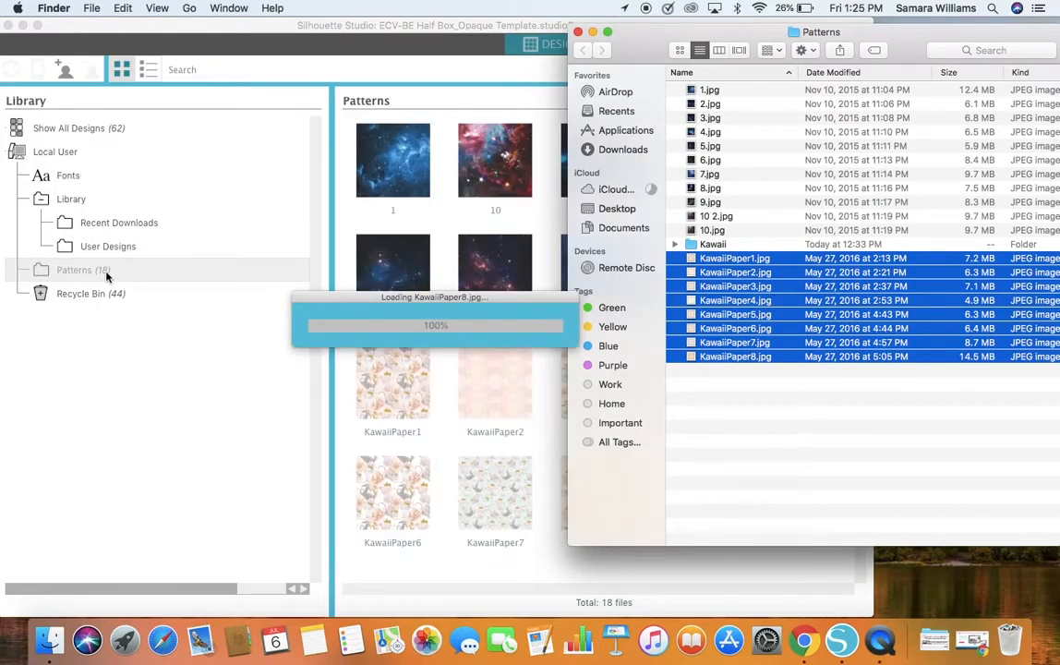
Switch back to Silhouette Studio's design area and display the available pattern fills
left_click(682, 575)
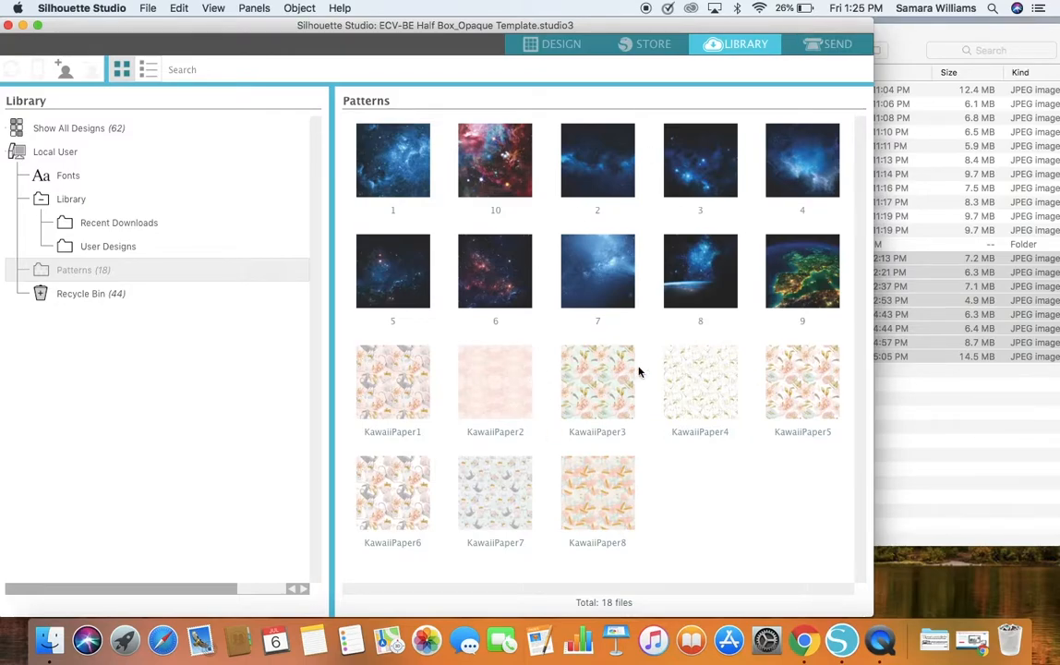
left_click(561, 45)
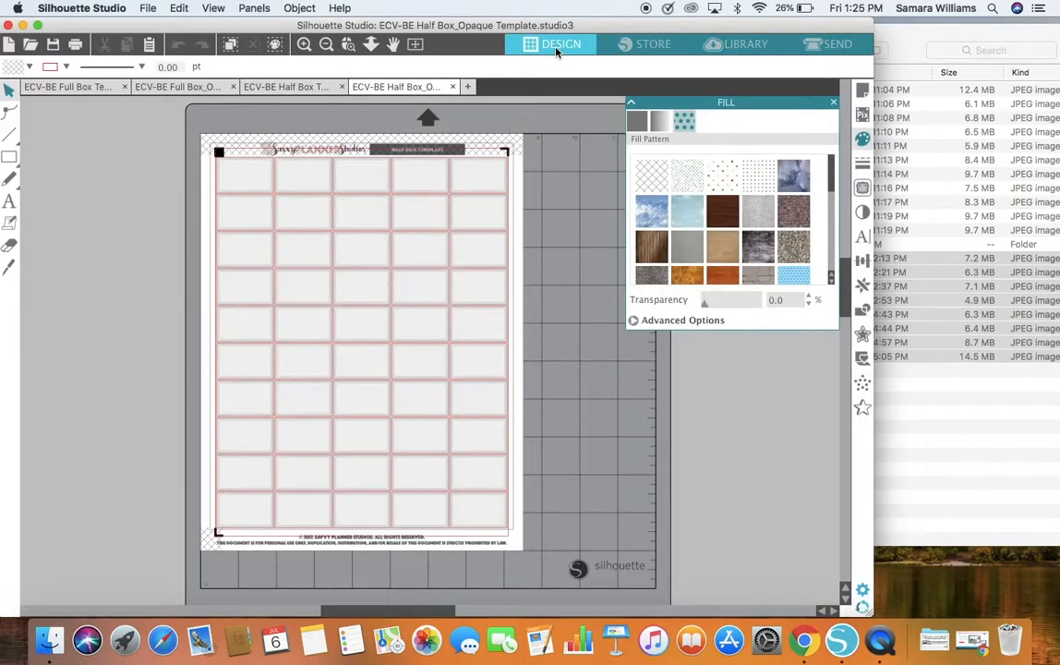
left_click(833, 103)
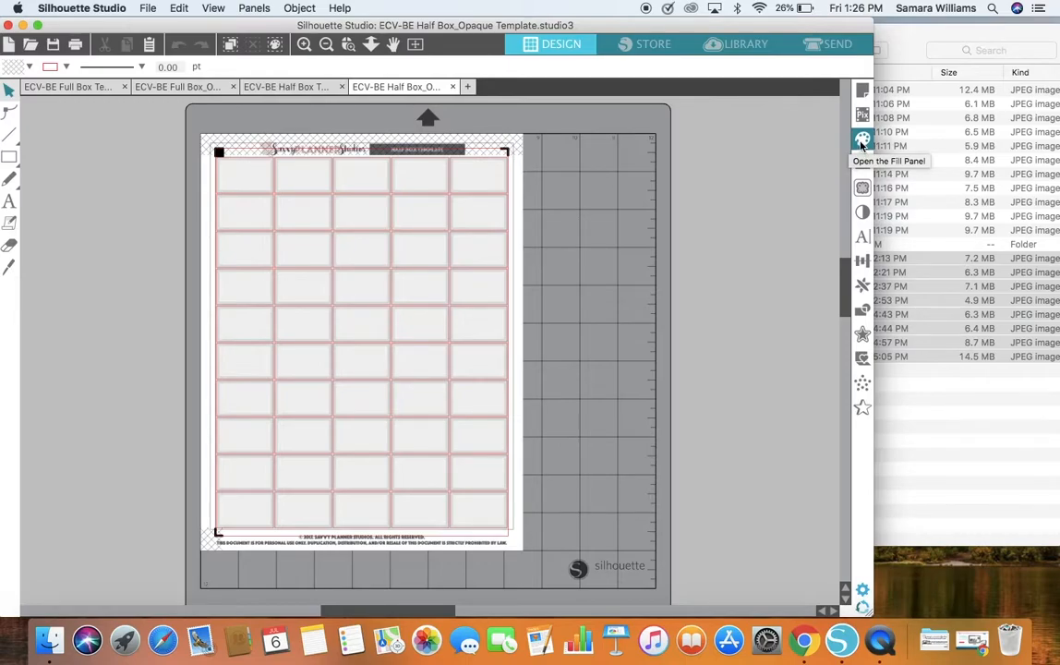
left_click(862, 144)
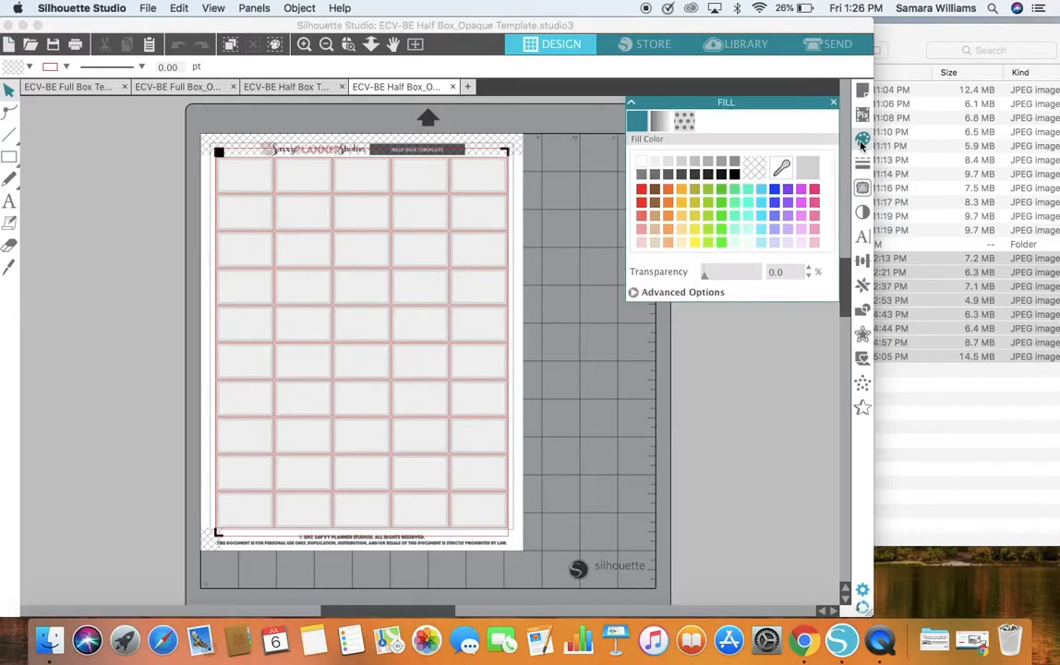
left_click(685, 122)
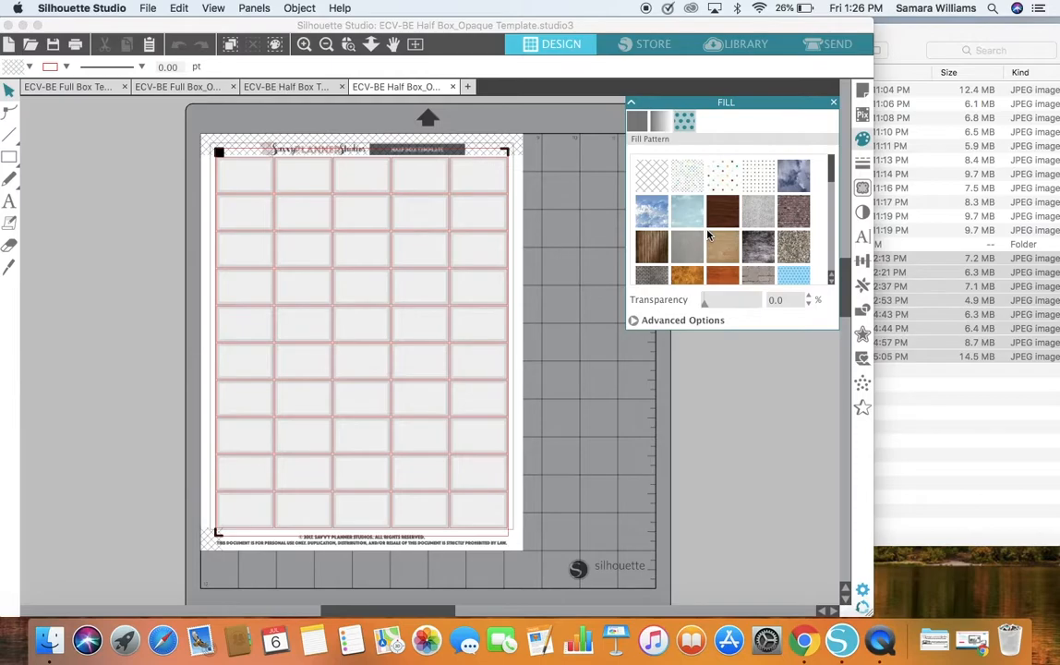
Check the imported Kawaii and galaxy images among the pattern fills against the contents of the library's Patterns folder
scroll(709, 235, "down", 10)
scroll(709, 236, "down", 10)
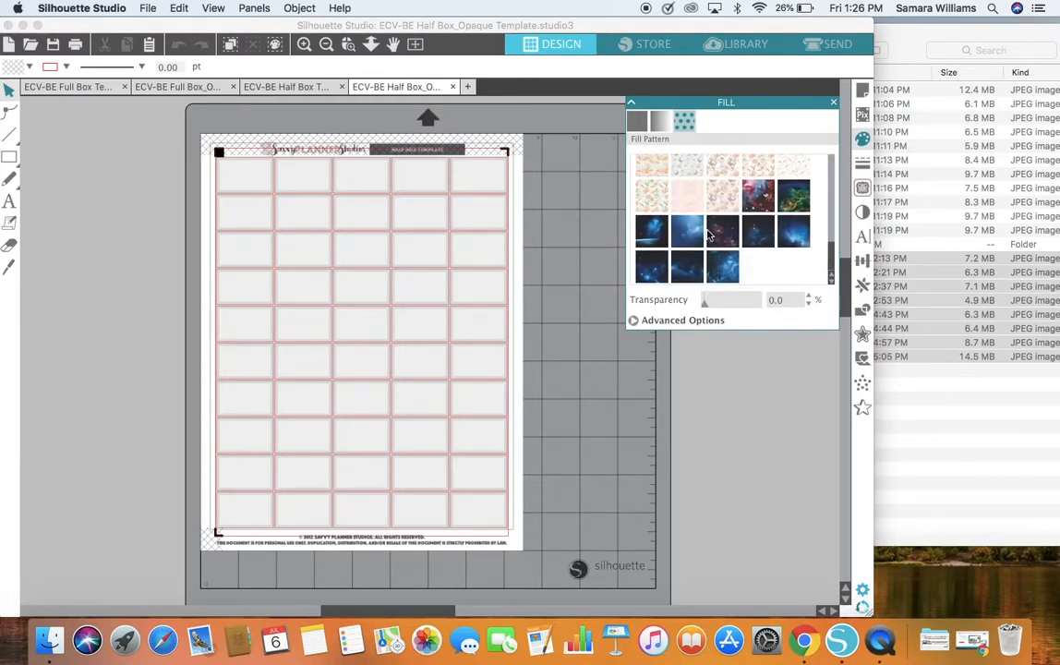
scroll(710, 235, "up", 5)
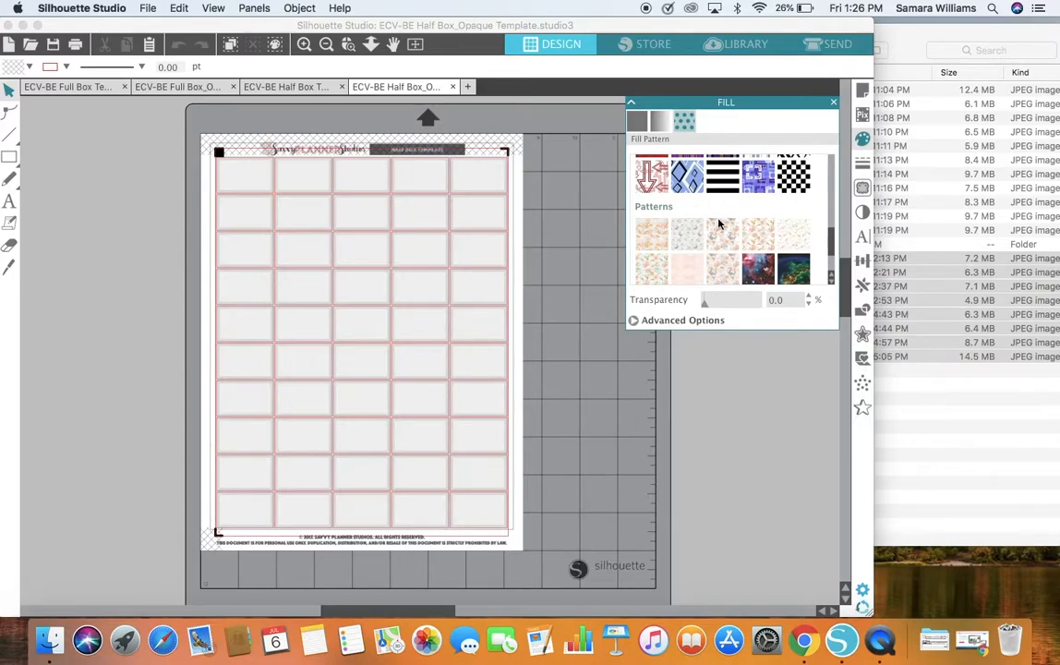
scroll(720, 225, "down", 2)
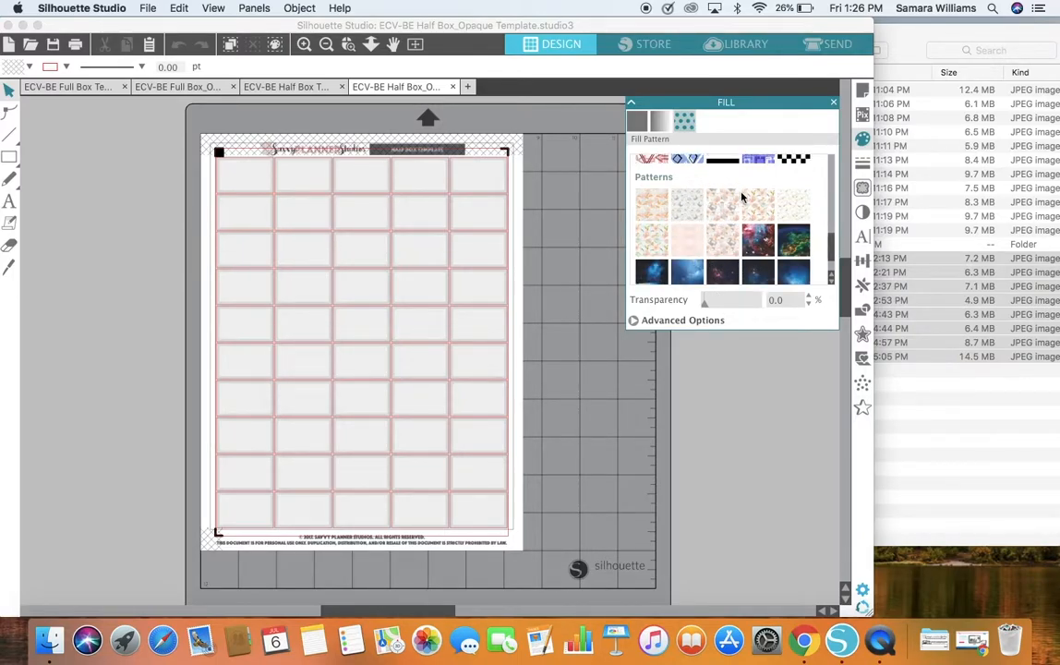
left_click(754, 44)
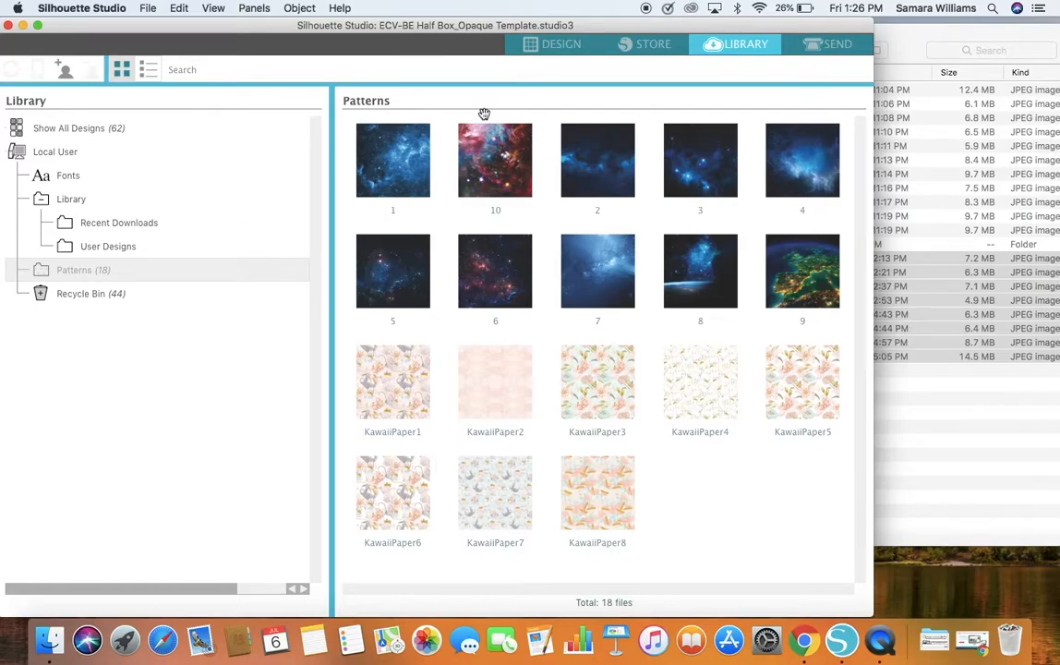
left_click(571, 46)
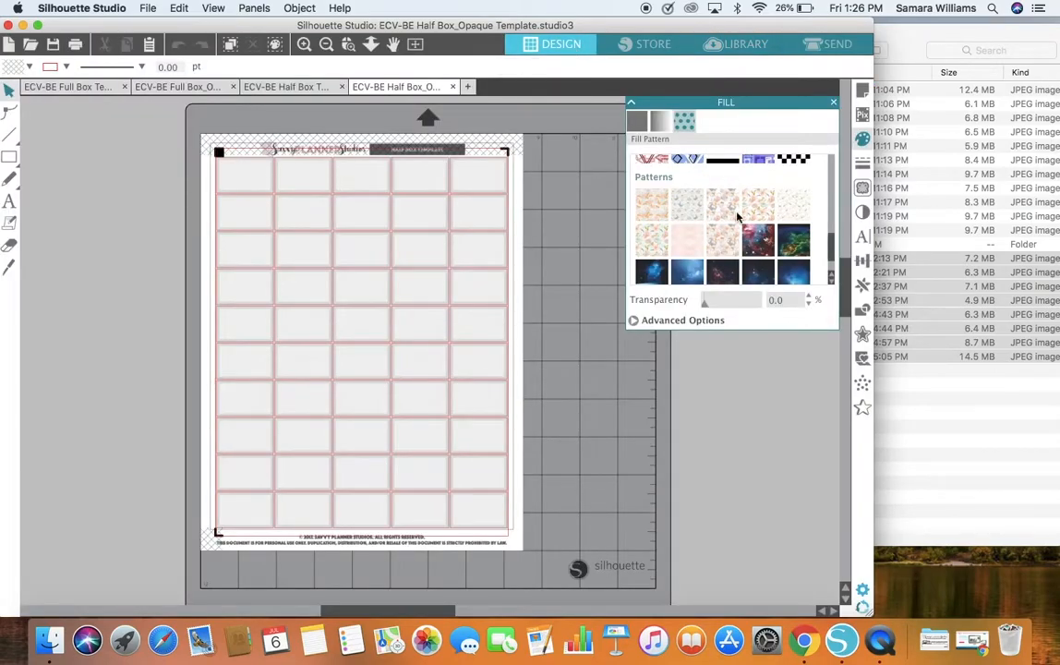
scroll(737, 216, "down", 2)
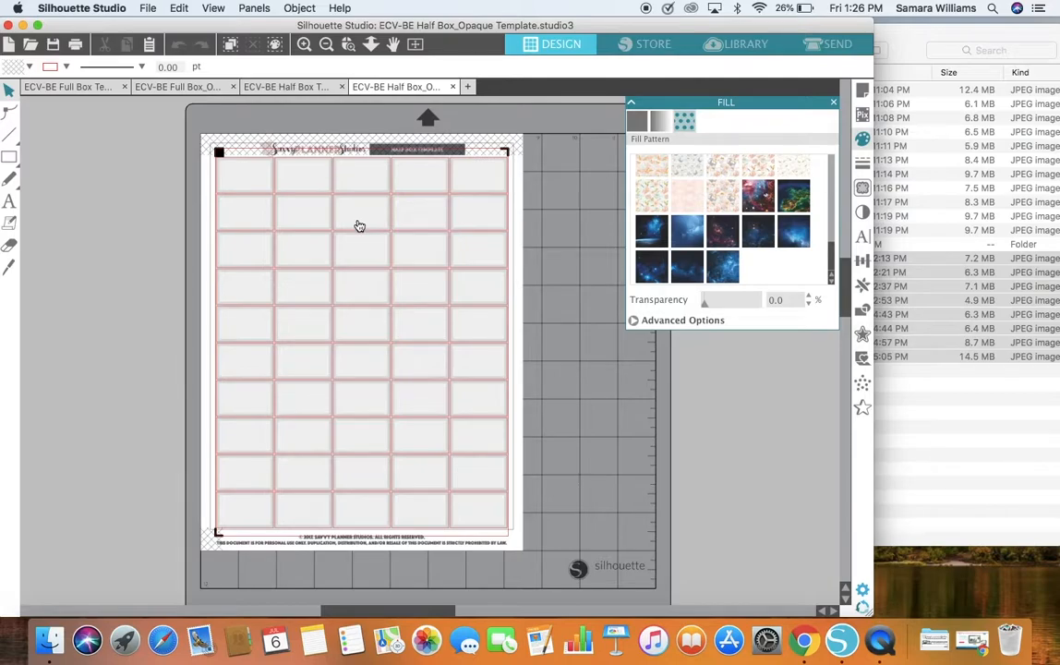
Make the window full screen, switch to the non-opaque ECV-BE Half Box Template and zoom in on its upper rows
left_click(348, 43)
left_click_drag(213, 132, 512, 242)
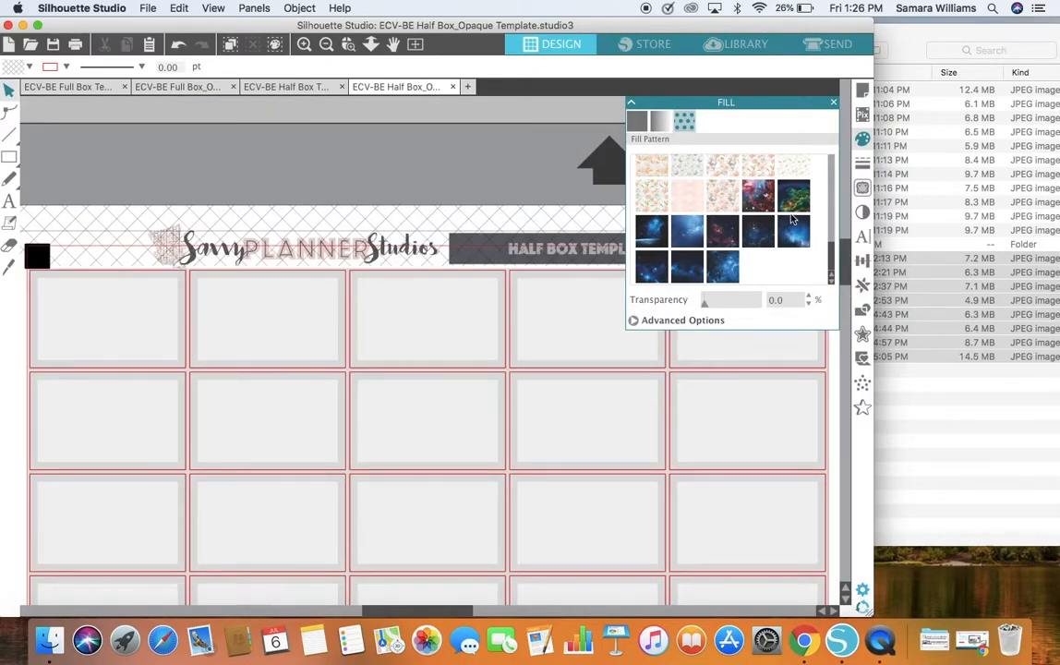
left_click(38, 25)
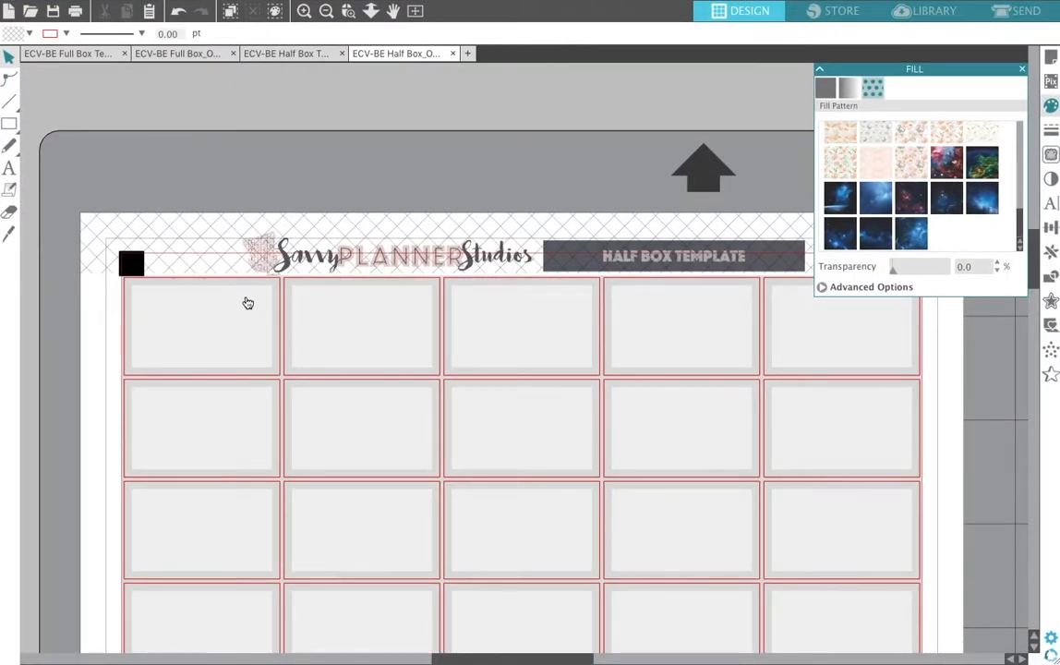
left_click(277, 54)
left_click(349, 10)
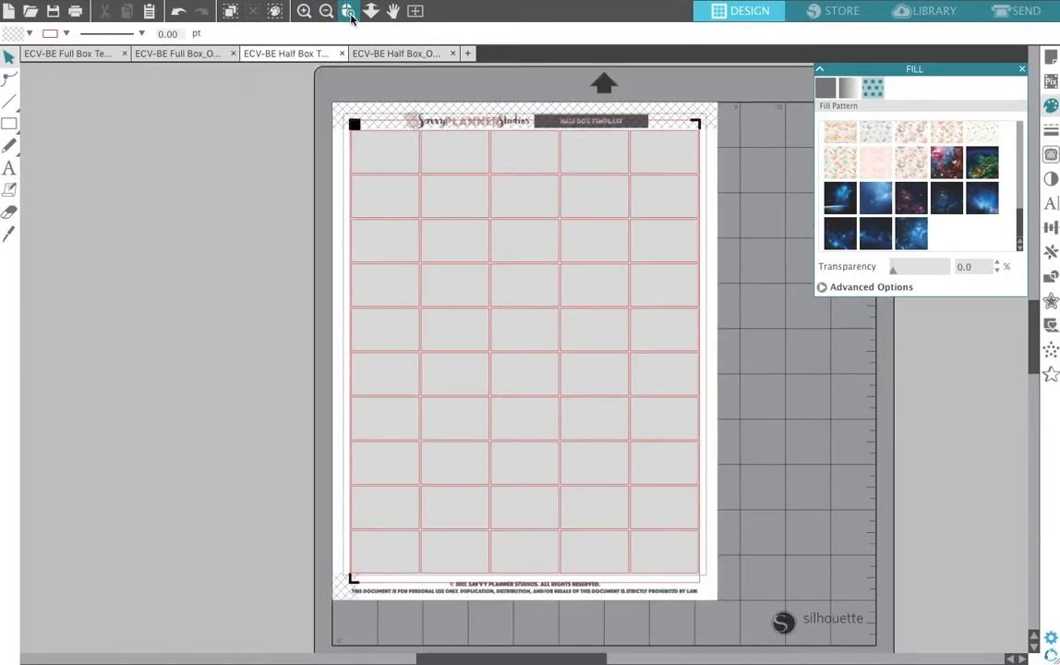
left_click_drag(323, 93, 725, 233)
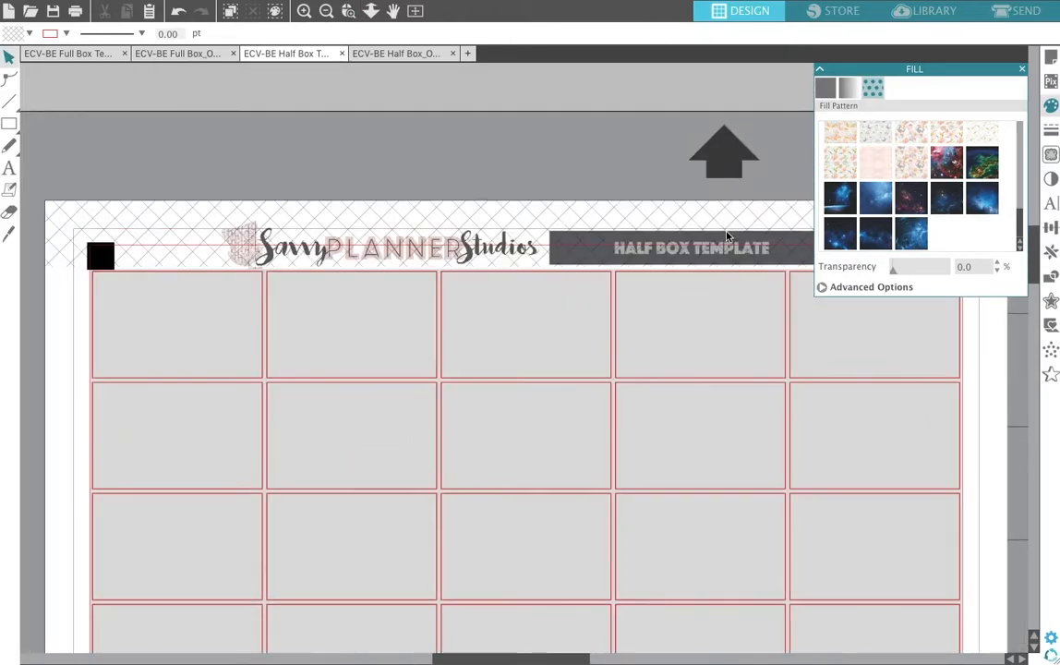
Fill the first box of the template's top row with the red and blue galaxy pattern
left_click(209, 316)
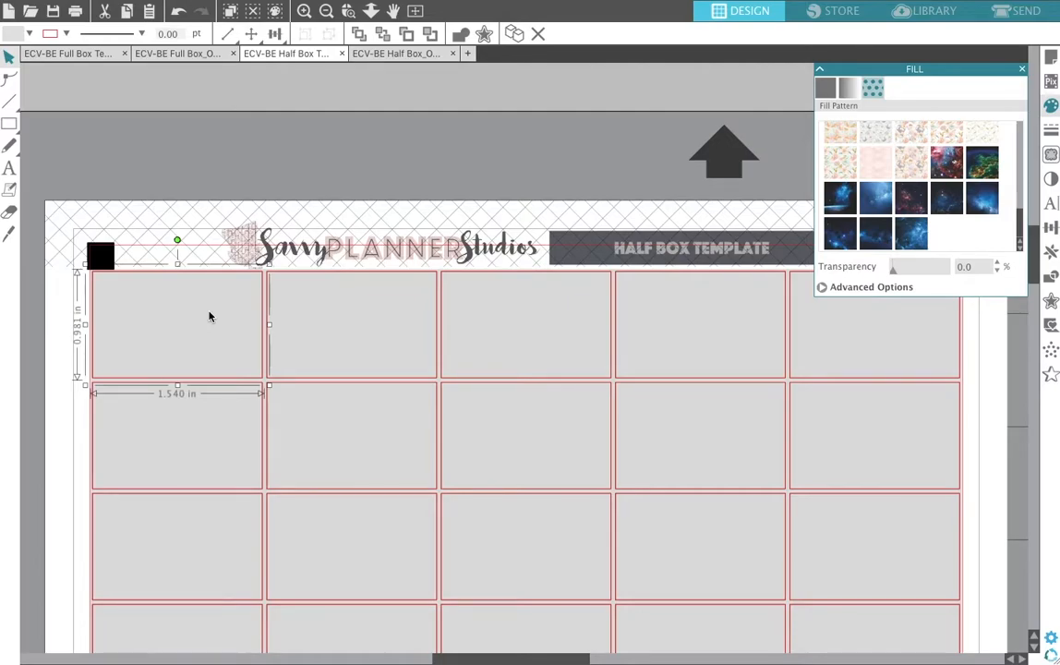
left_click(1052, 107)
left_click(1051, 108)
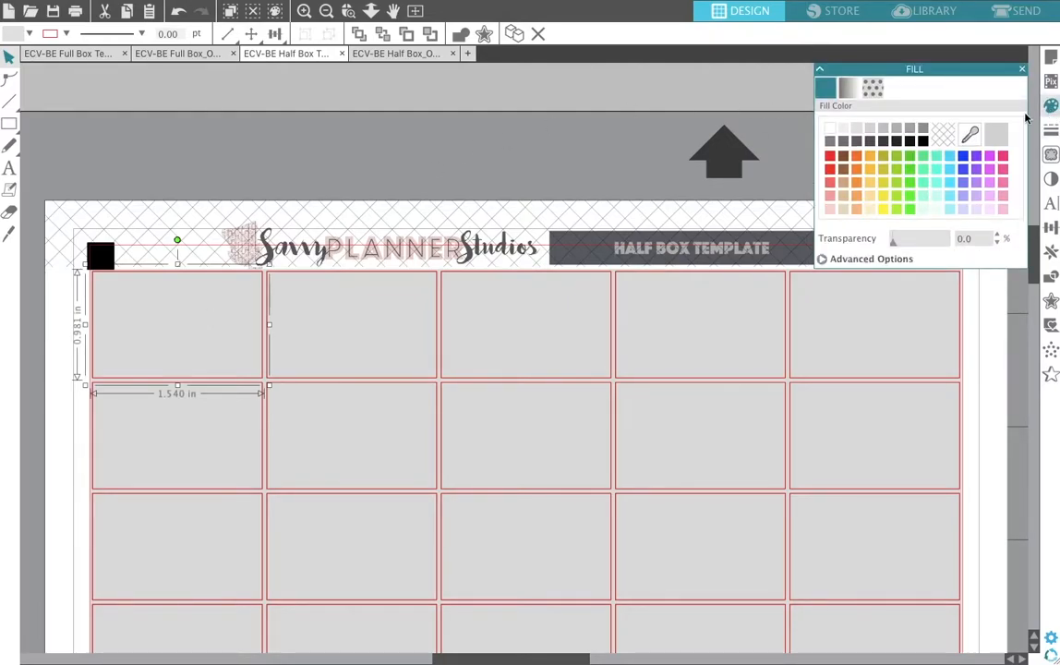
left_click(876, 89)
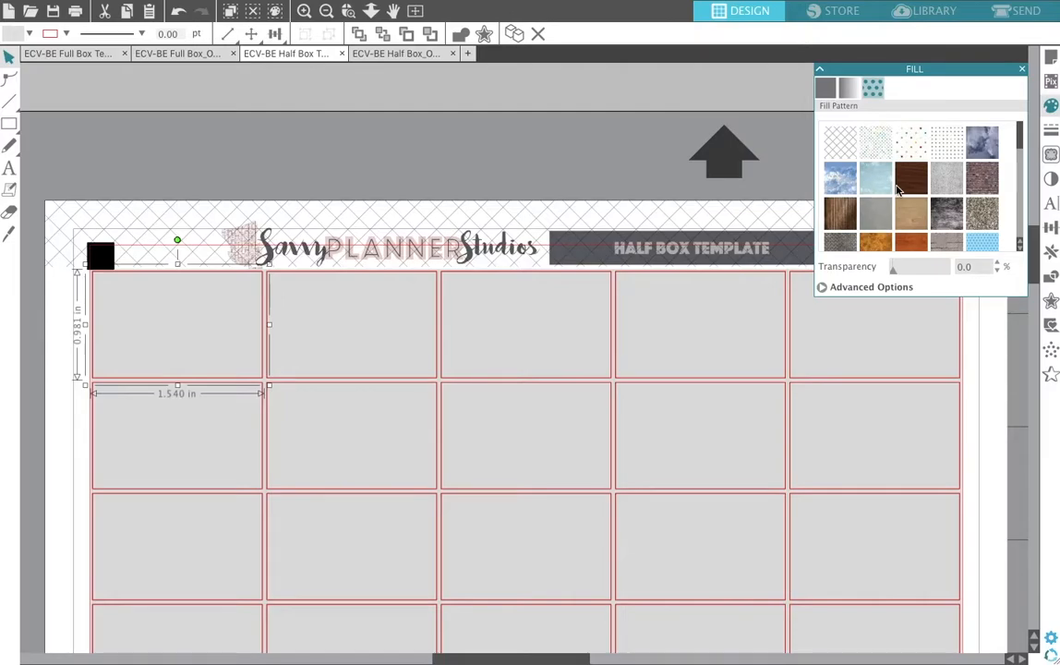
scroll(898, 189, "down", 10)
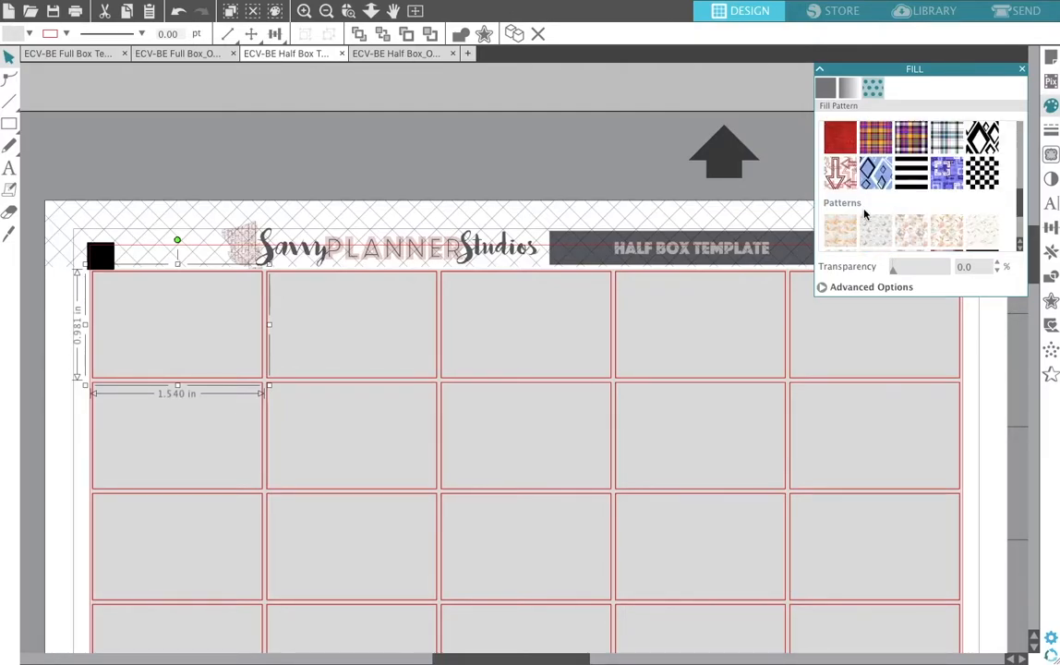
scroll(876, 198, "down", 3)
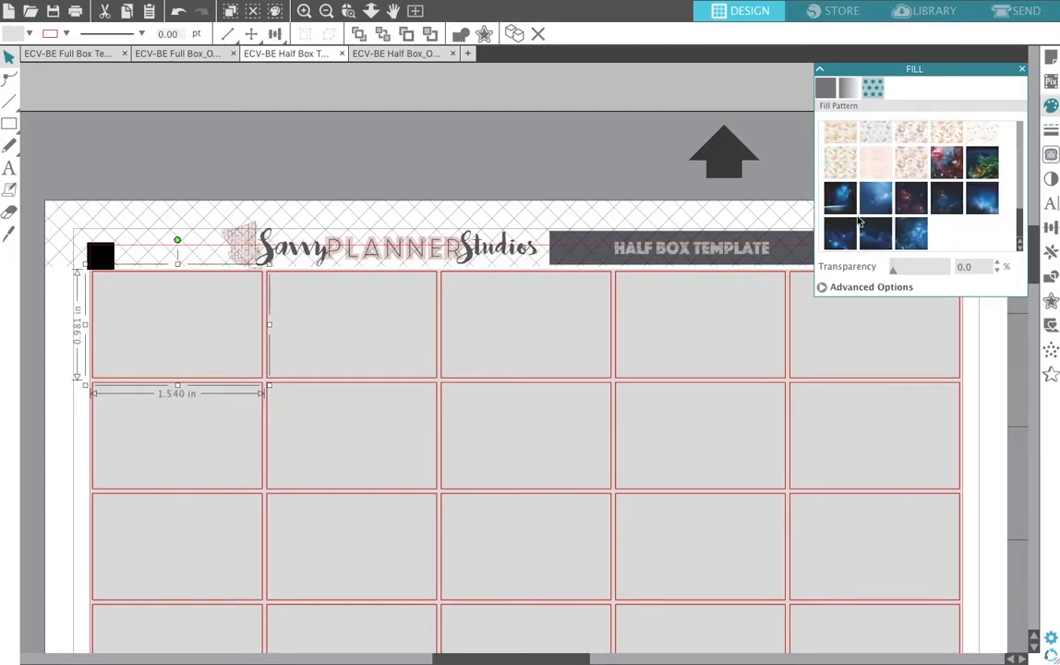
left_click(948, 167)
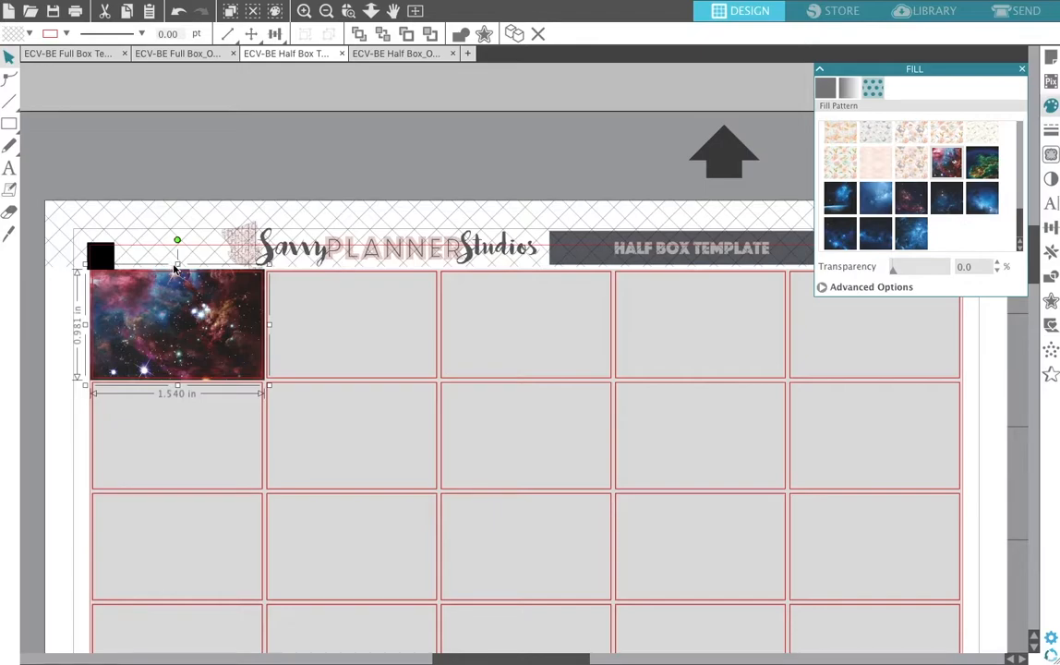
Examine up close how the galaxy pattern covers the first box and its red cut line, and return to the upper rows
left_click(348, 10)
left_click_drag(70, 233, 290, 395)
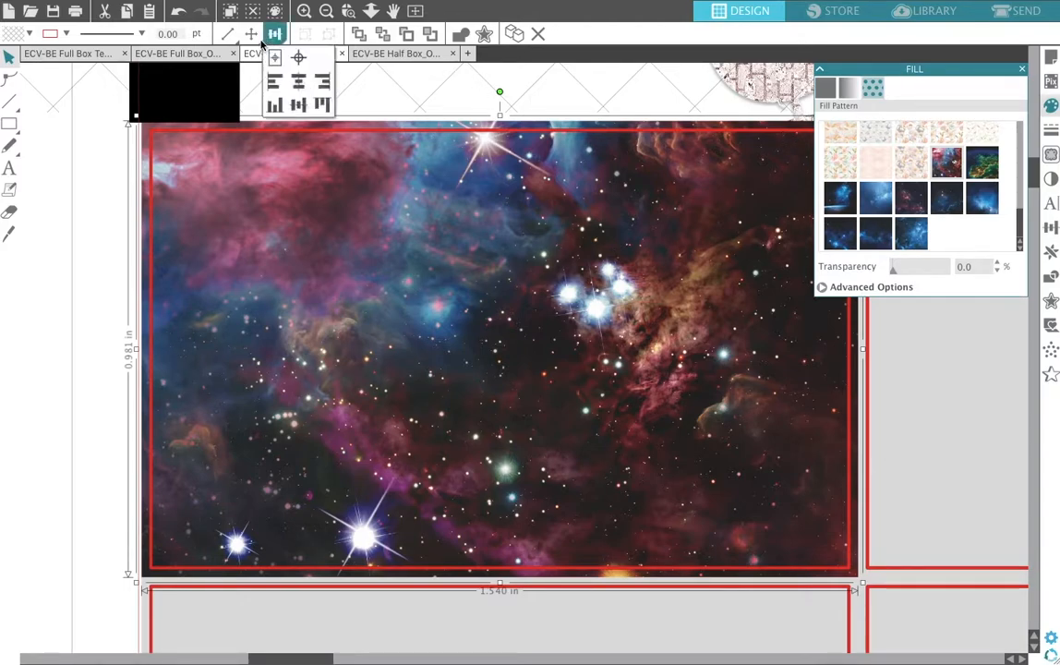
left_click(328, 15)
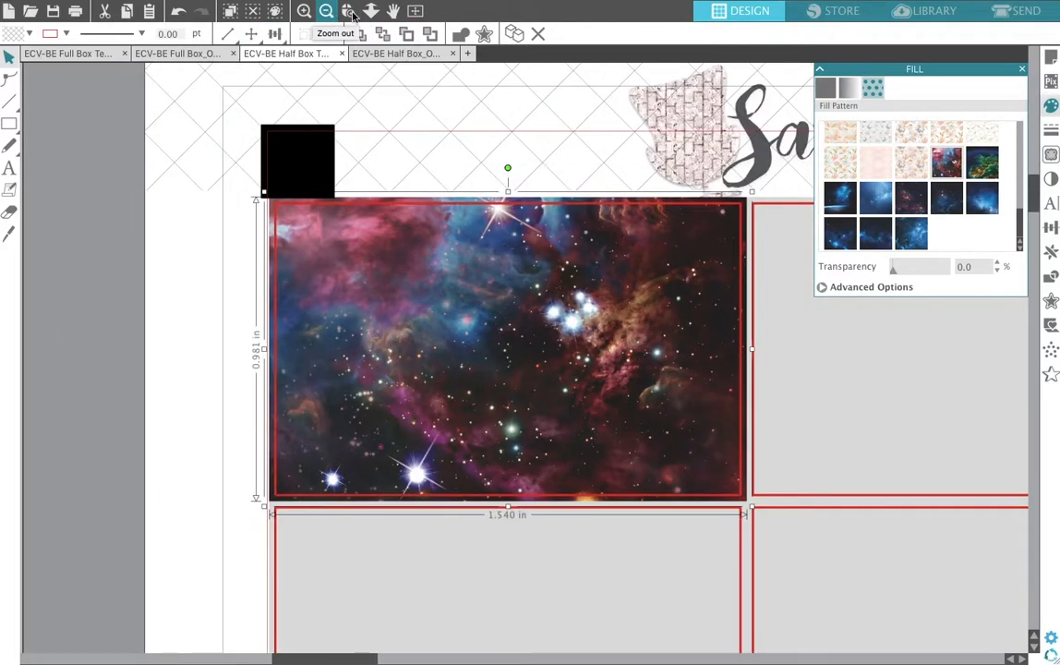
left_click(328, 15)
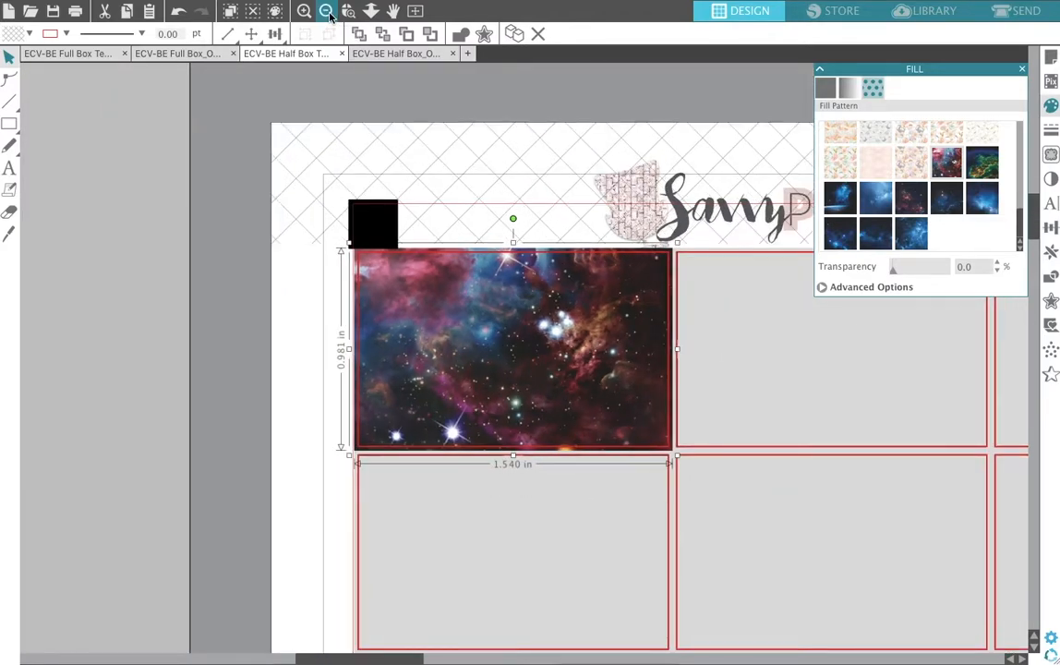
left_click(328, 16)
scroll(310, 190, "right", 5)
scroll(311, 190, "right", 6)
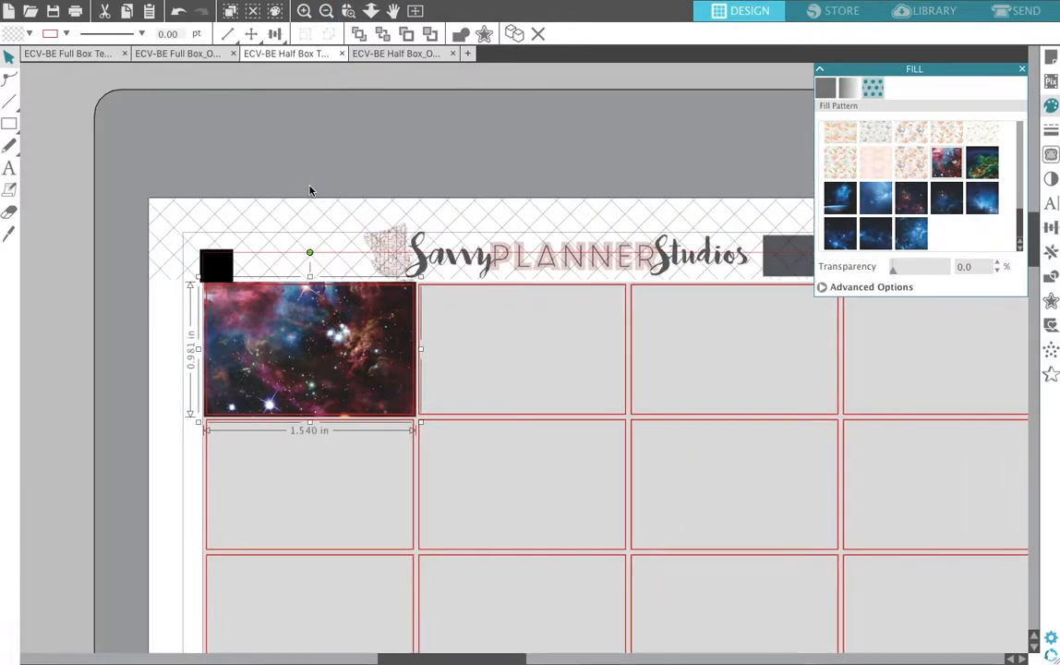
scroll(311, 190, "right", 1)
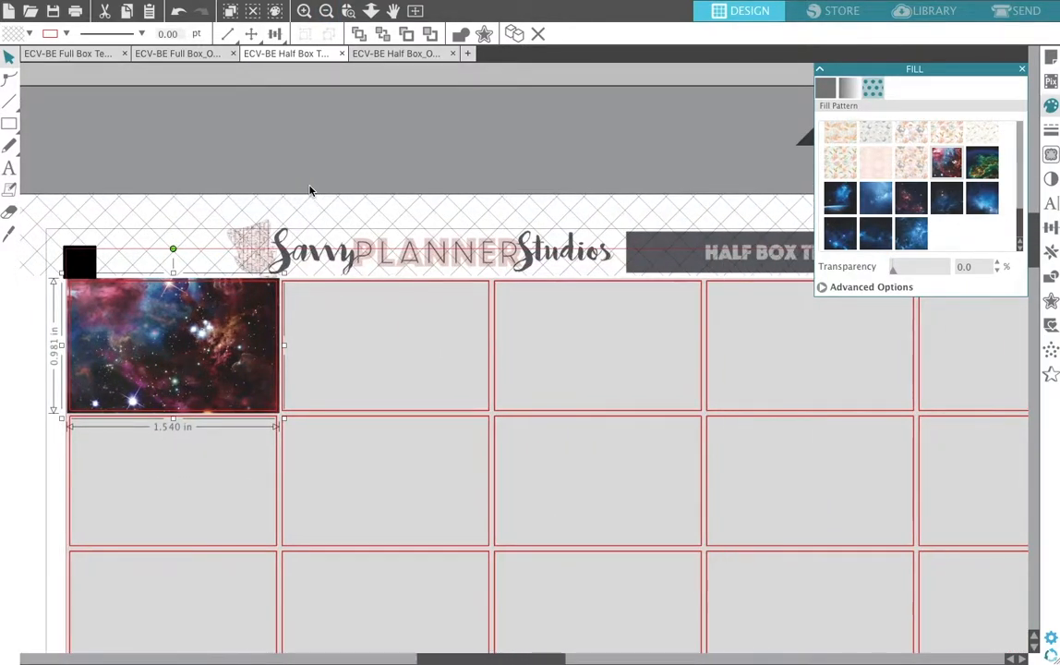
left_click(326, 12)
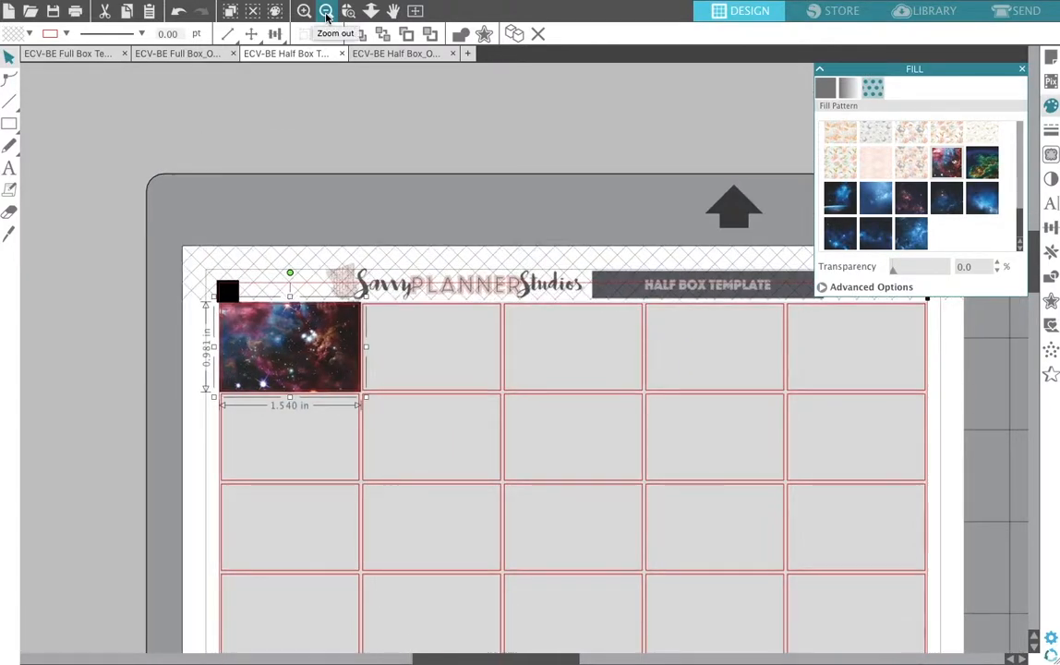
scroll(371, 243, "right", 1)
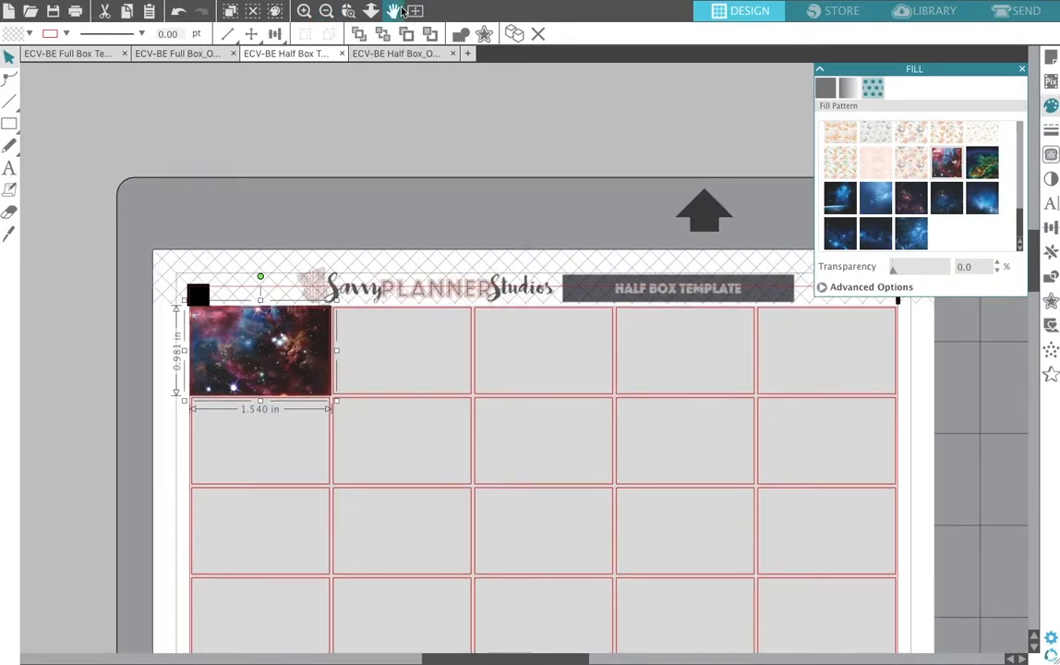
left_click(348, 11)
left_click_drag(164, 324, 927, 495)
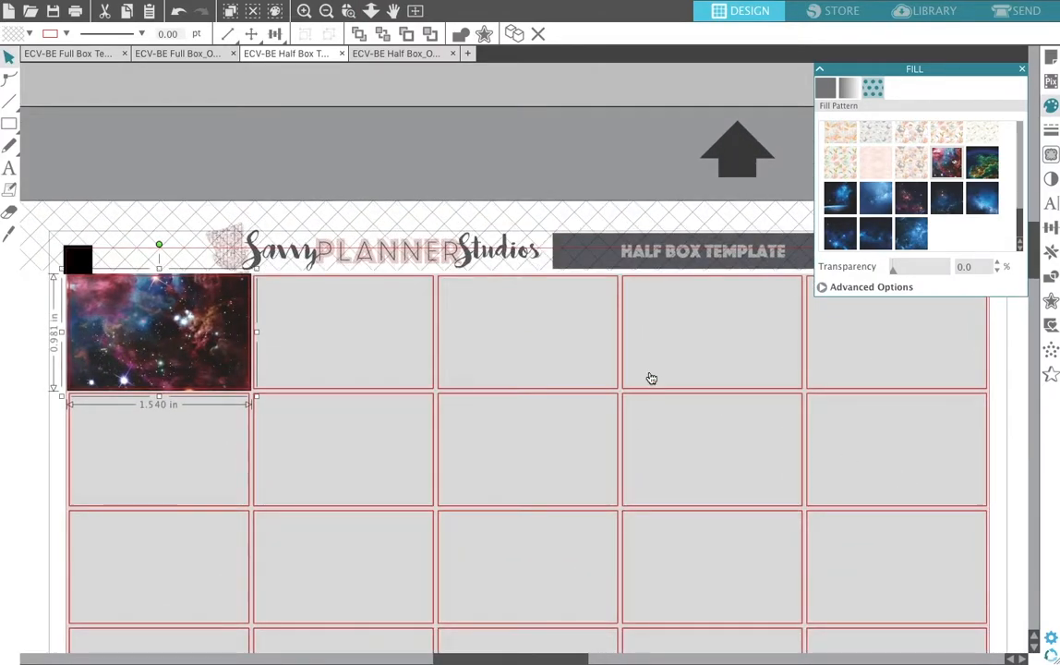
Fill the third box of the top row with the white Kawaii pattern of grey and pink cats with flowers, and deselect it
left_click(196, 181)
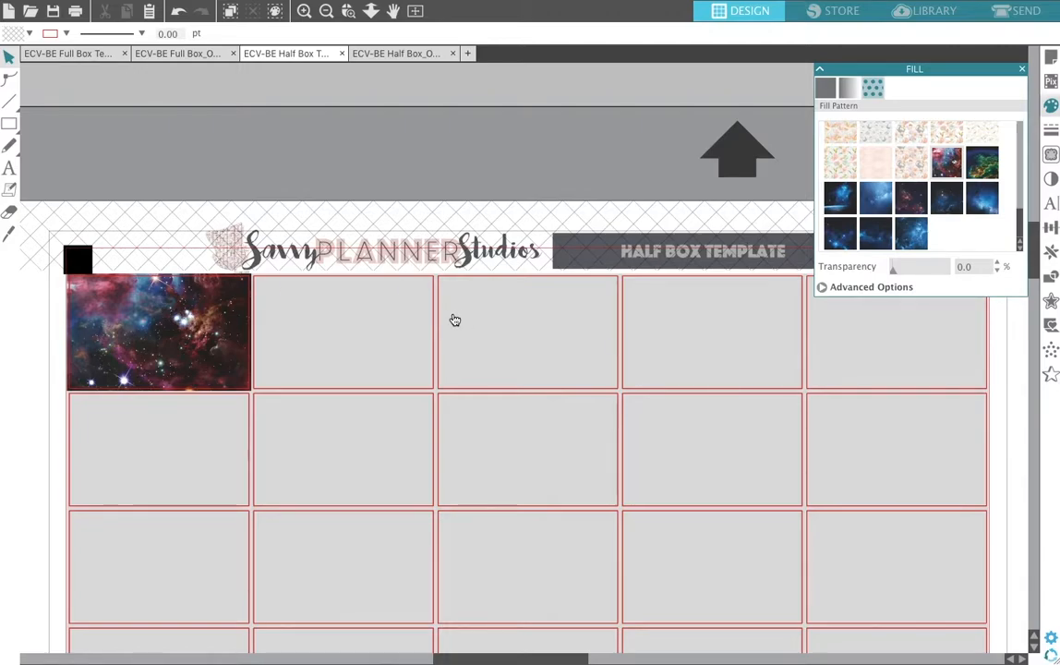
left_click(541, 352)
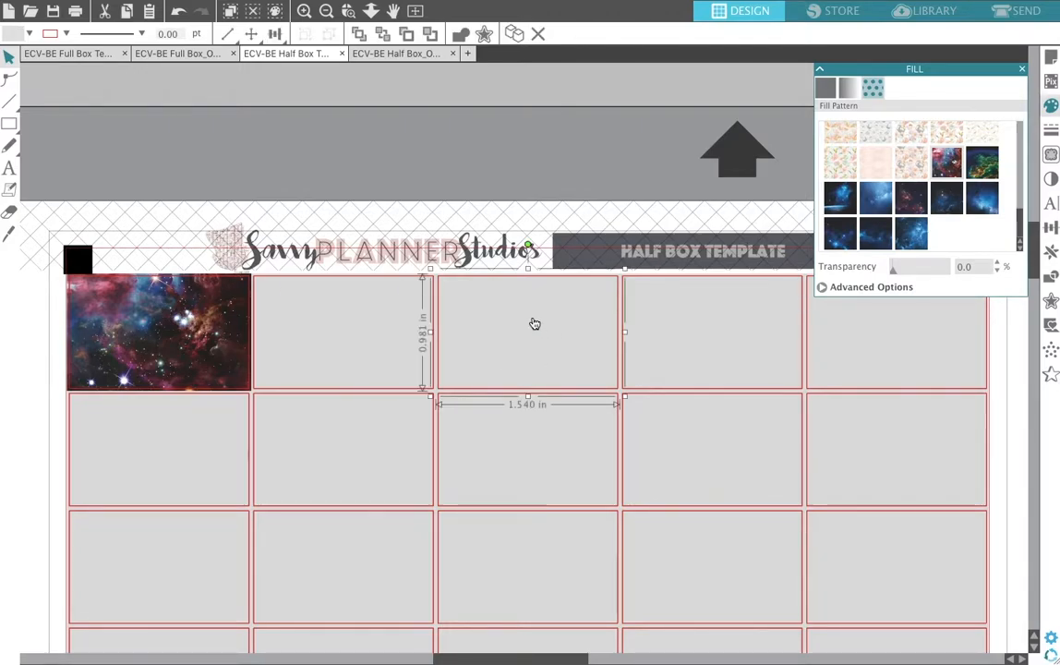
left_click(921, 141)
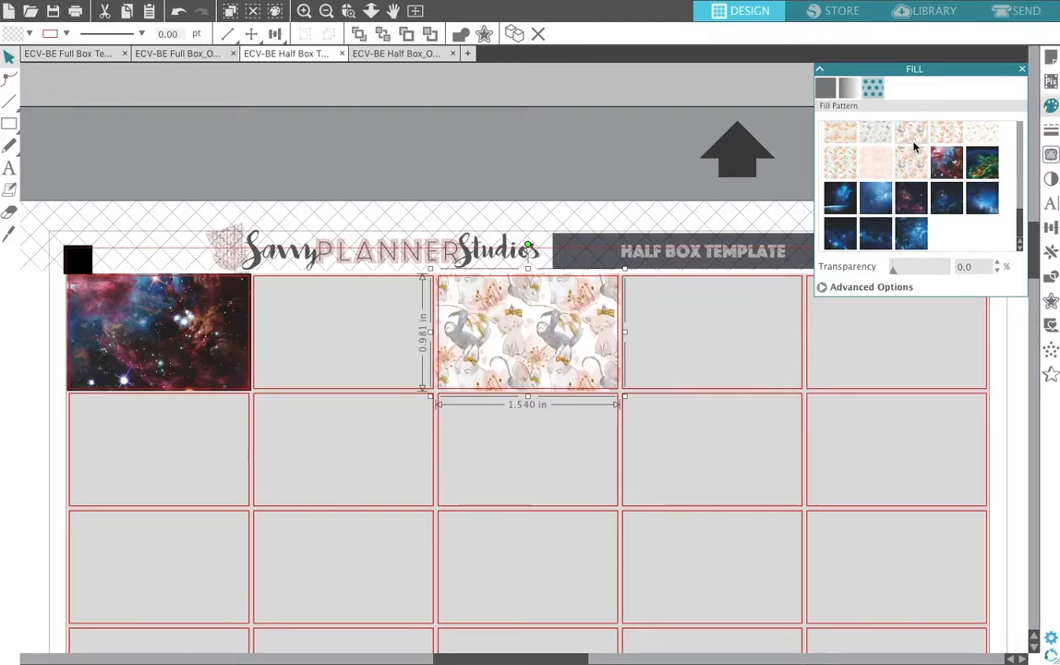
left_click(443, 113)
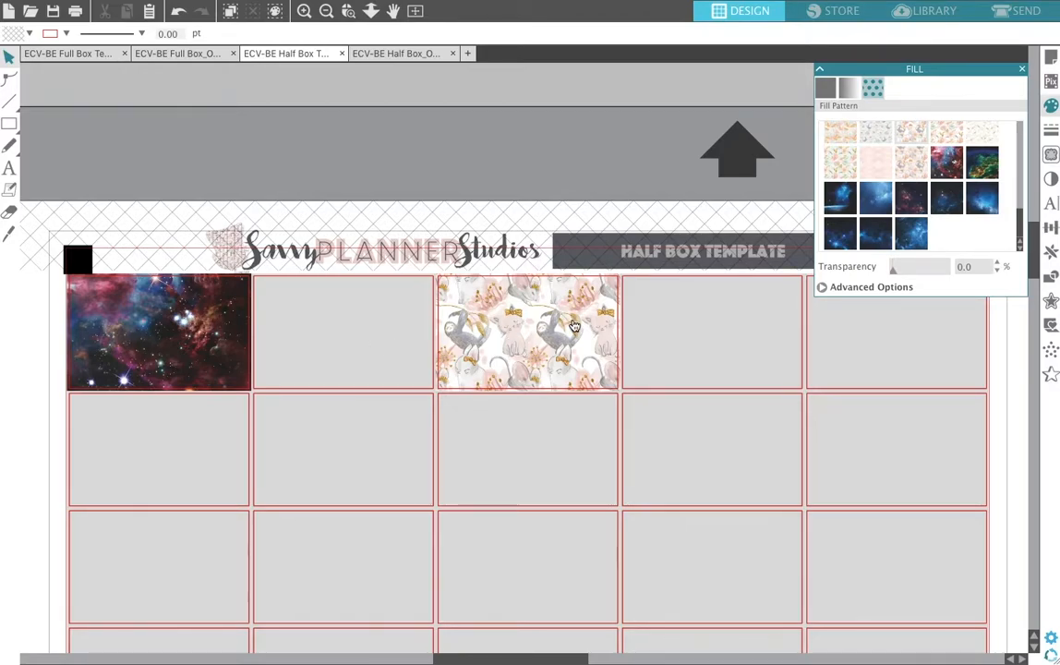
Select the galaxy-filled box and expand the Advanced Options for its pattern fill
left_click(186, 333)
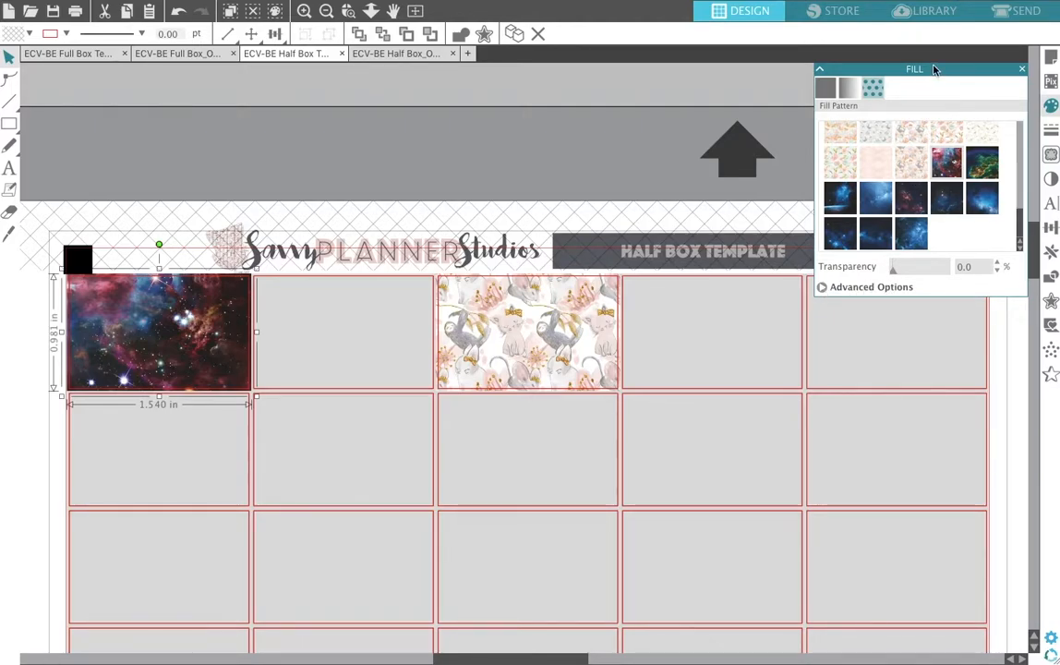
left_click(823, 288)
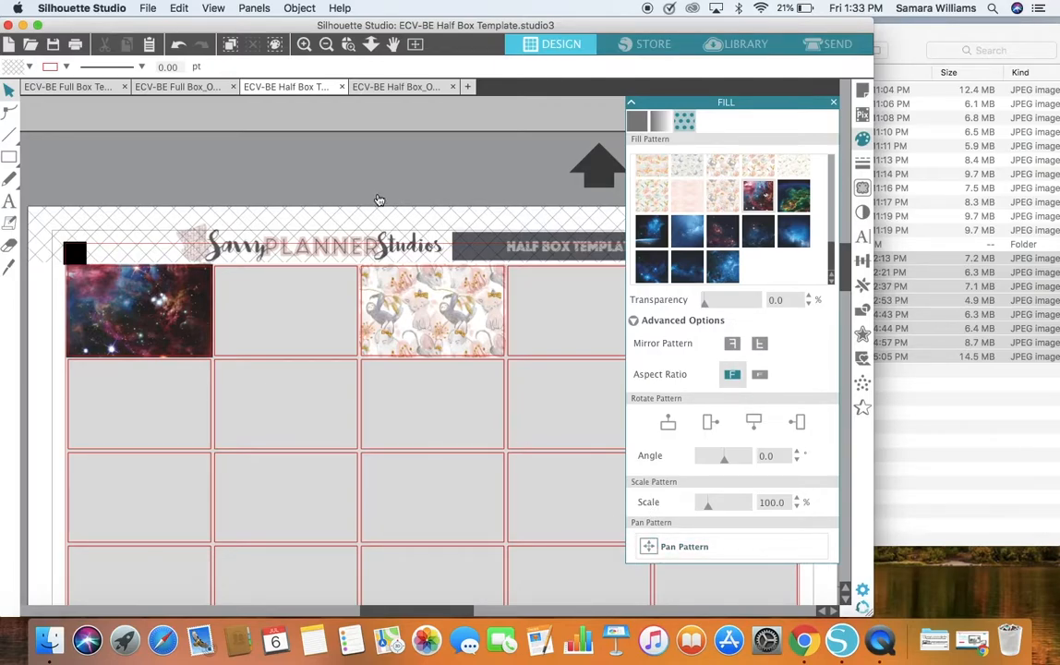
Magnify the galaxy-filled box in the top row and expand the window to full screen
left_click(348, 43)
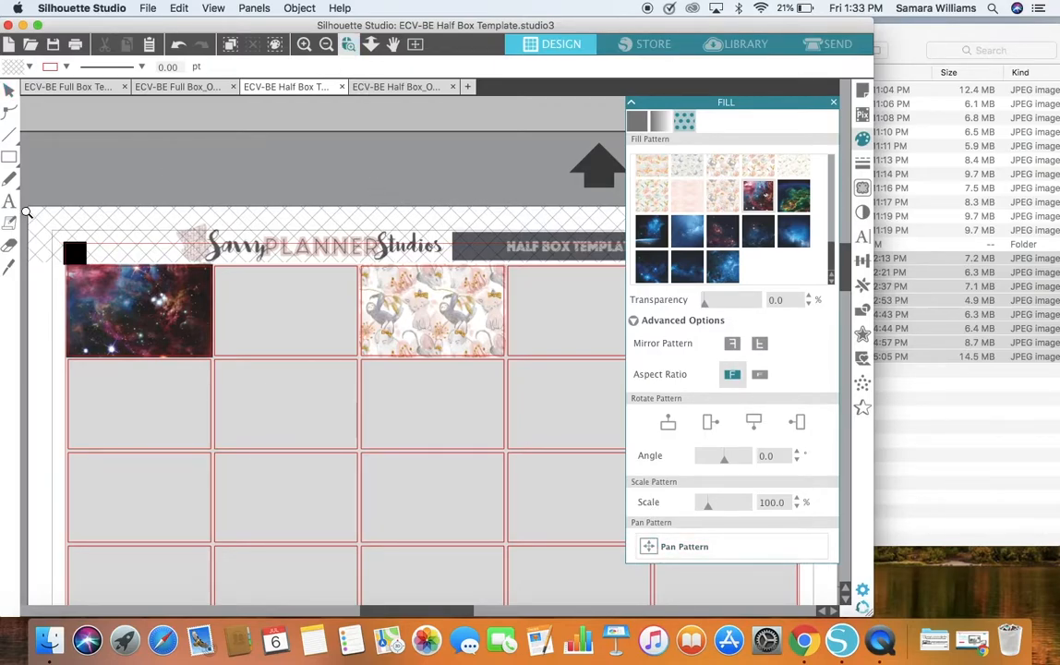
left_click_drag(34, 222, 212, 342)
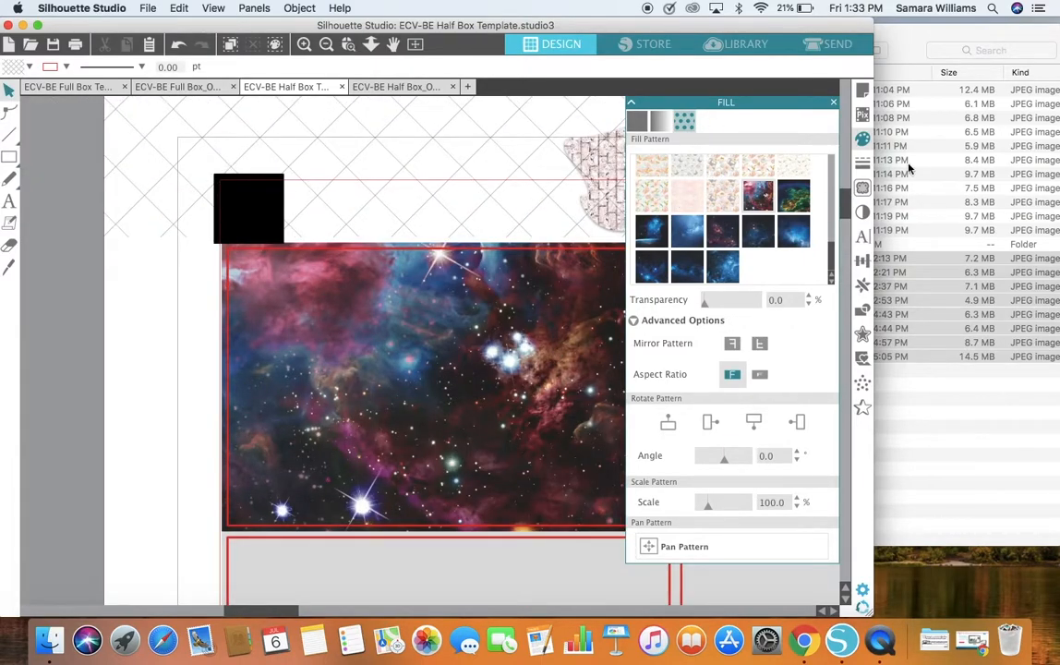
left_click(37, 24)
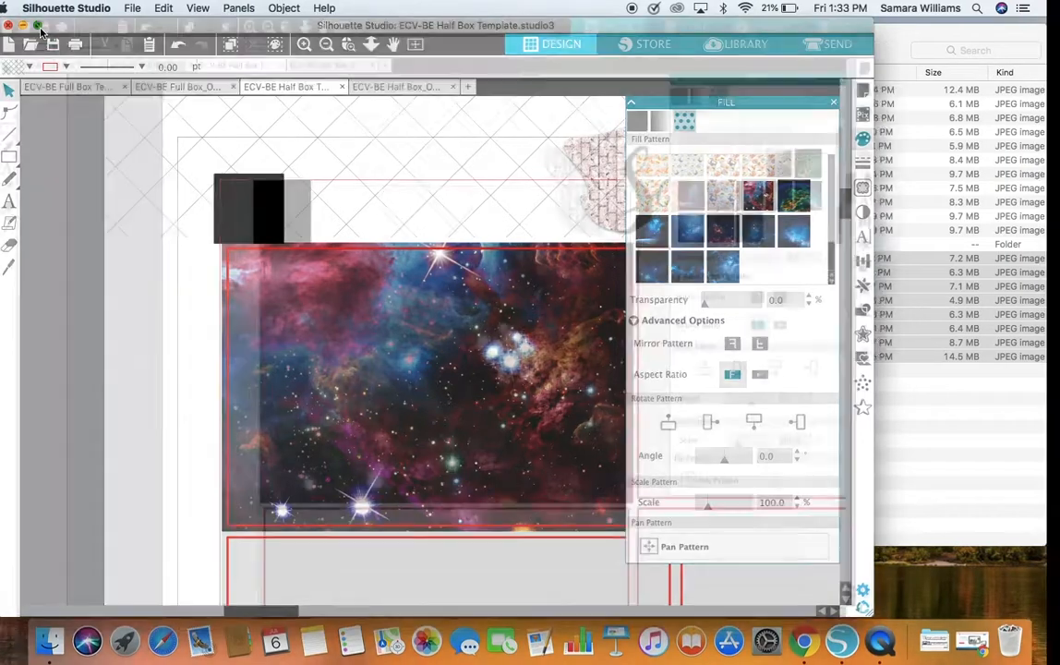
scroll(404, 181, "right", 3)
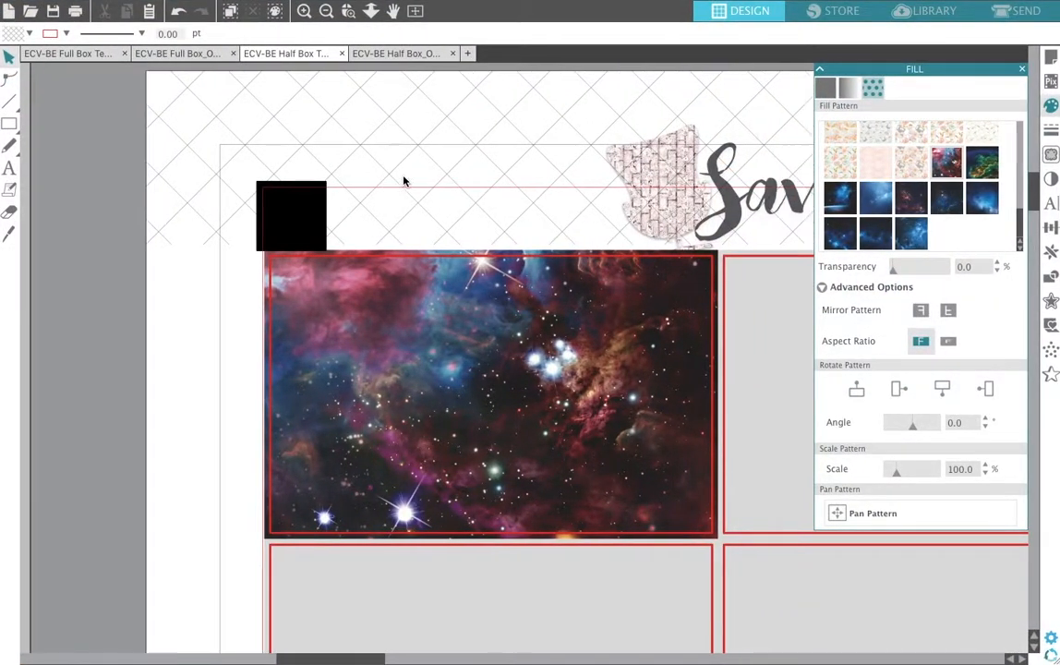
Select the galaxy-filled box and pan its pattern inside the outline toward the box's lower right
left_click(521, 430)
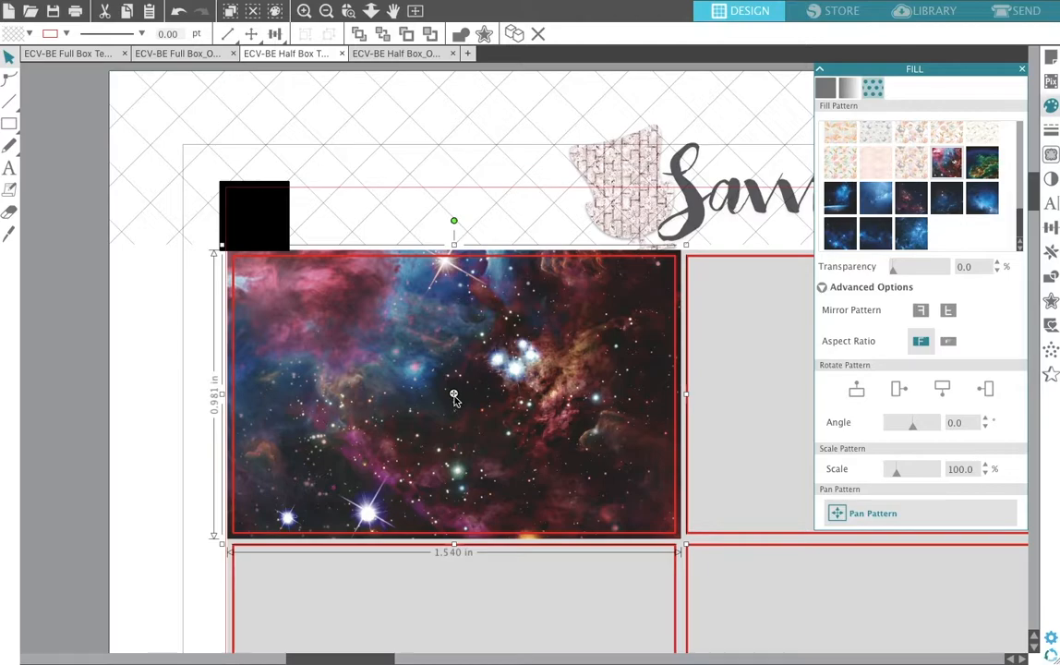
left_click(348, 10)
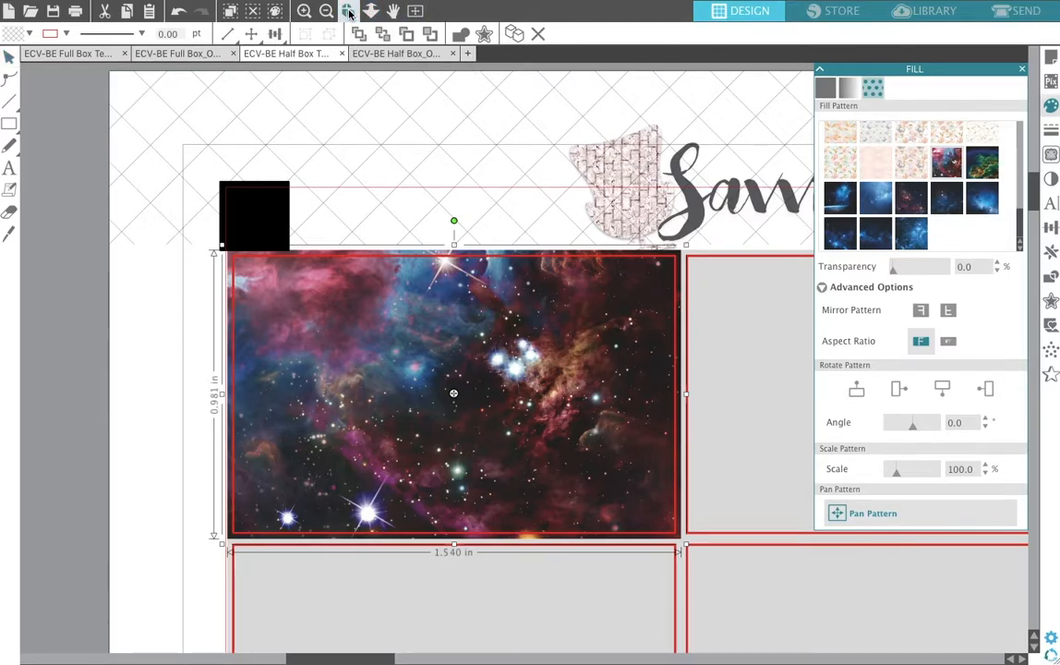
left_click_drag(201, 241, 695, 560)
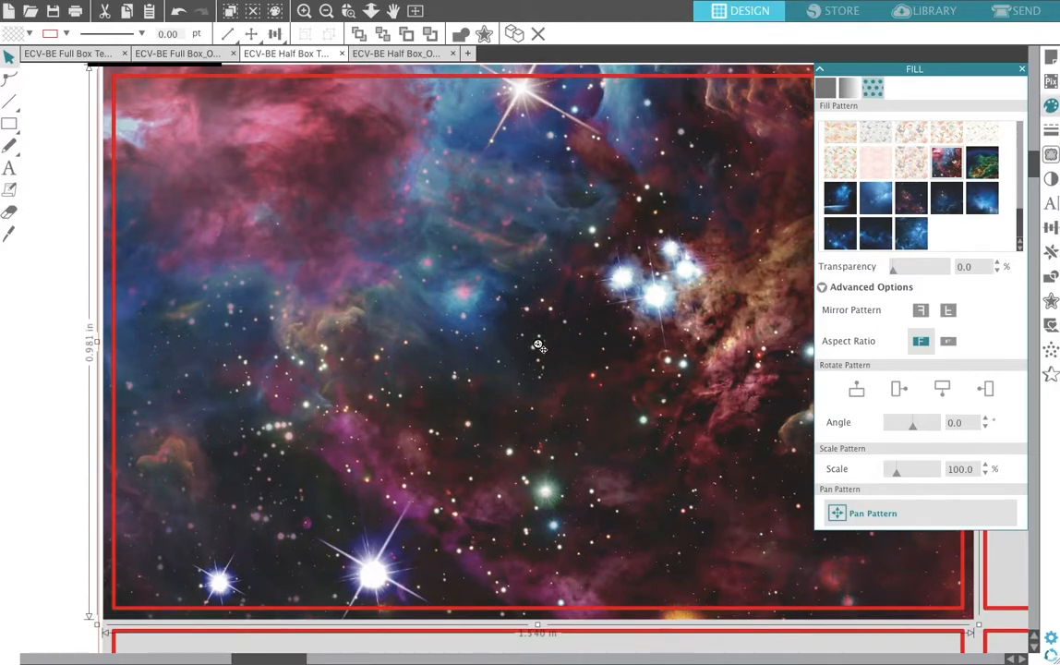
left_click_drag(538, 344, 303, 223)
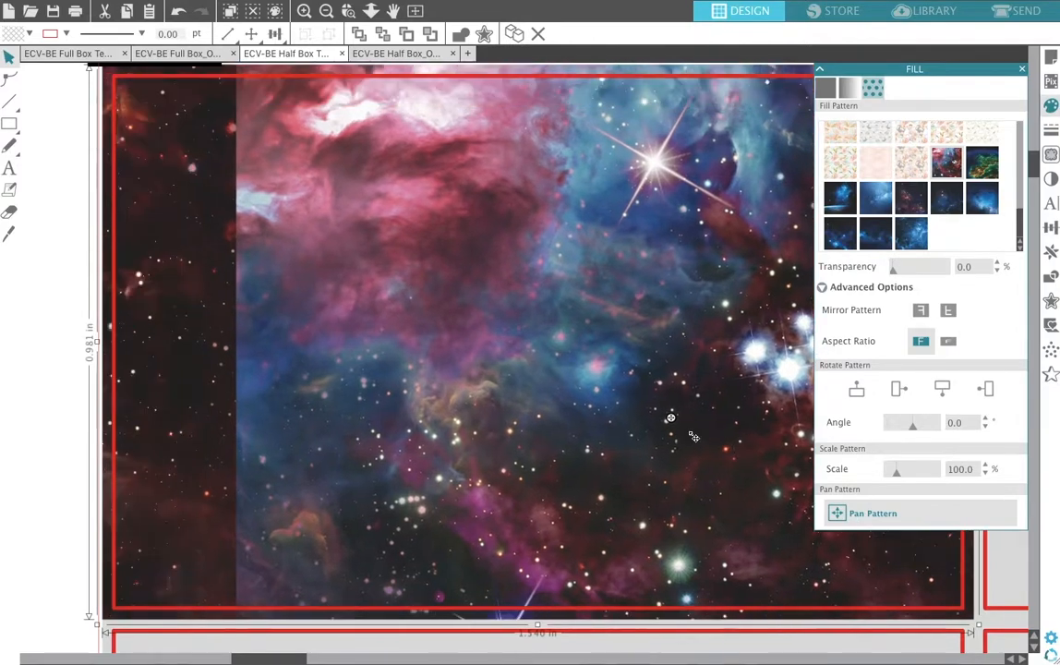
left_click_drag(694, 436, 579, 551)
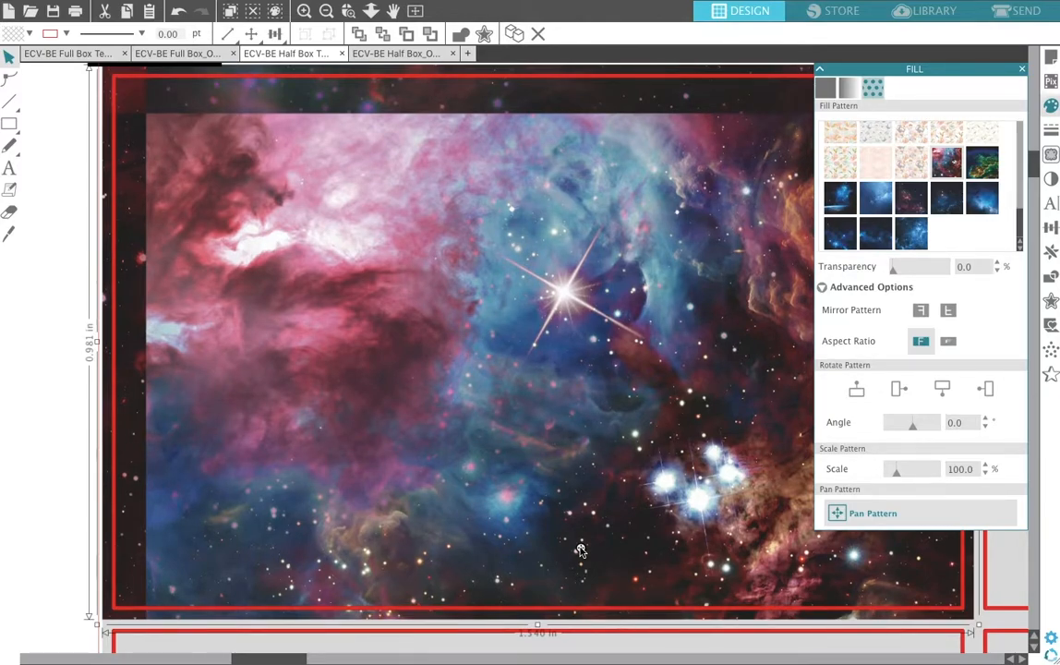
left_click_drag(575, 554, 624, 533)
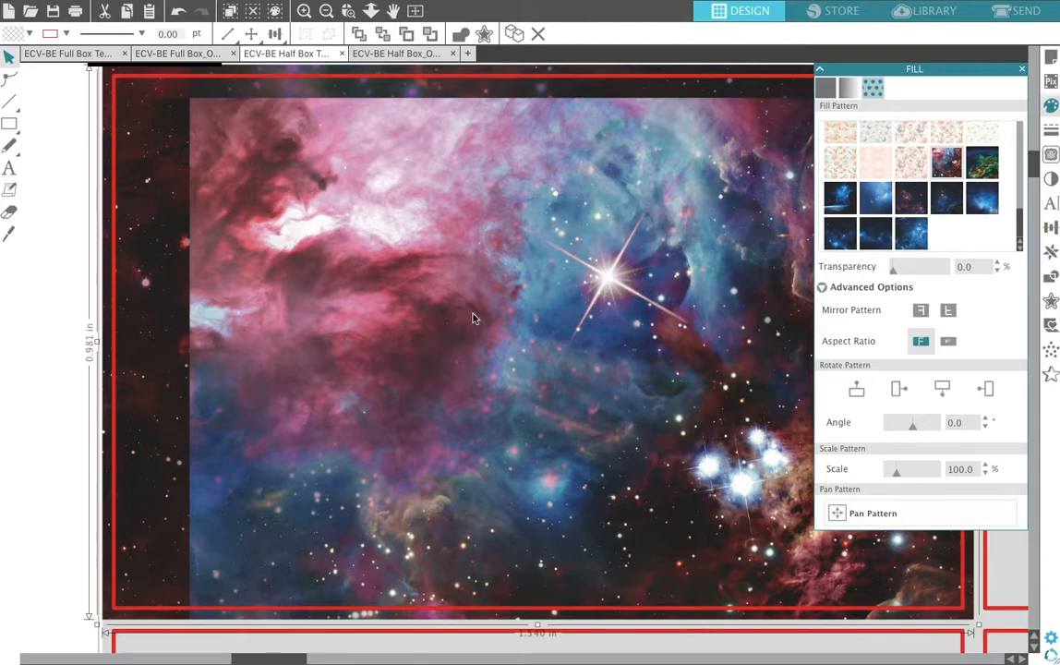
left_click_drag(472, 318, 473, 349)
key("Up")
key("Up")
key("Up")
key("Up")
key("Up")
key("Up")
Try the galaxy pattern in the first box at scales of 500%, 48%, 119% and 182%
left_click(896, 476)
left_click_drag(897, 479, 947, 478)
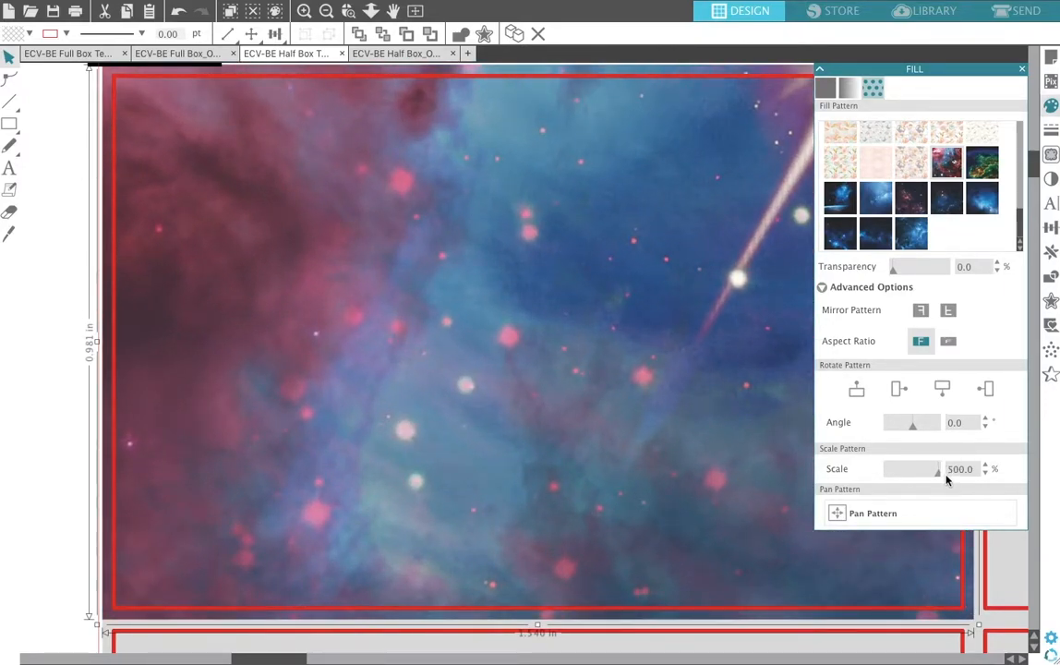
left_click_drag(938, 473, 892, 475)
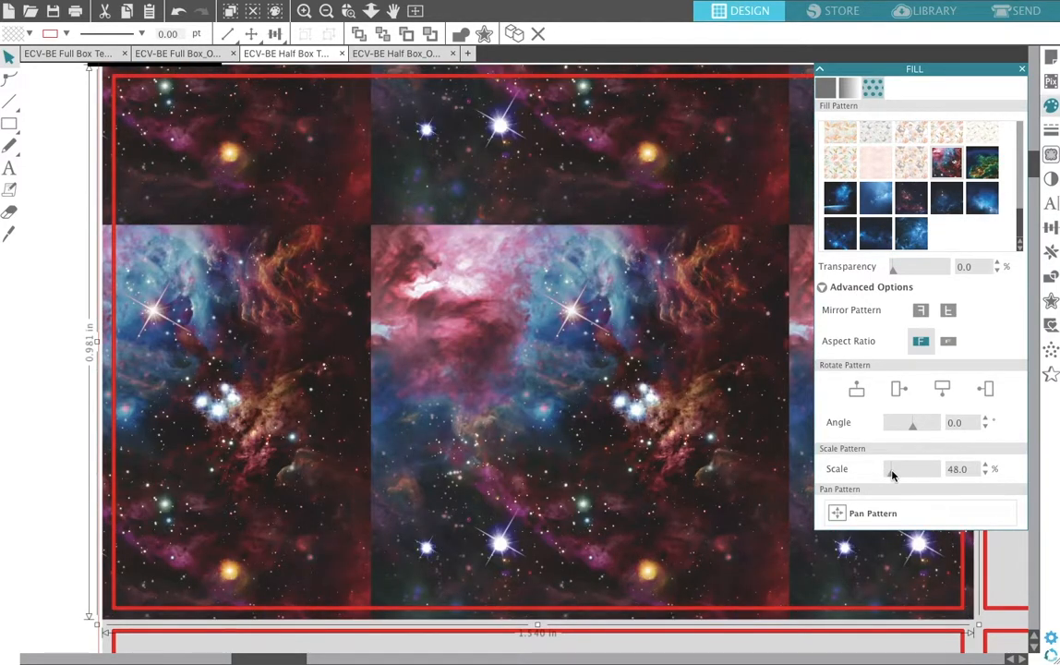
left_click_drag(892, 475, 901, 476)
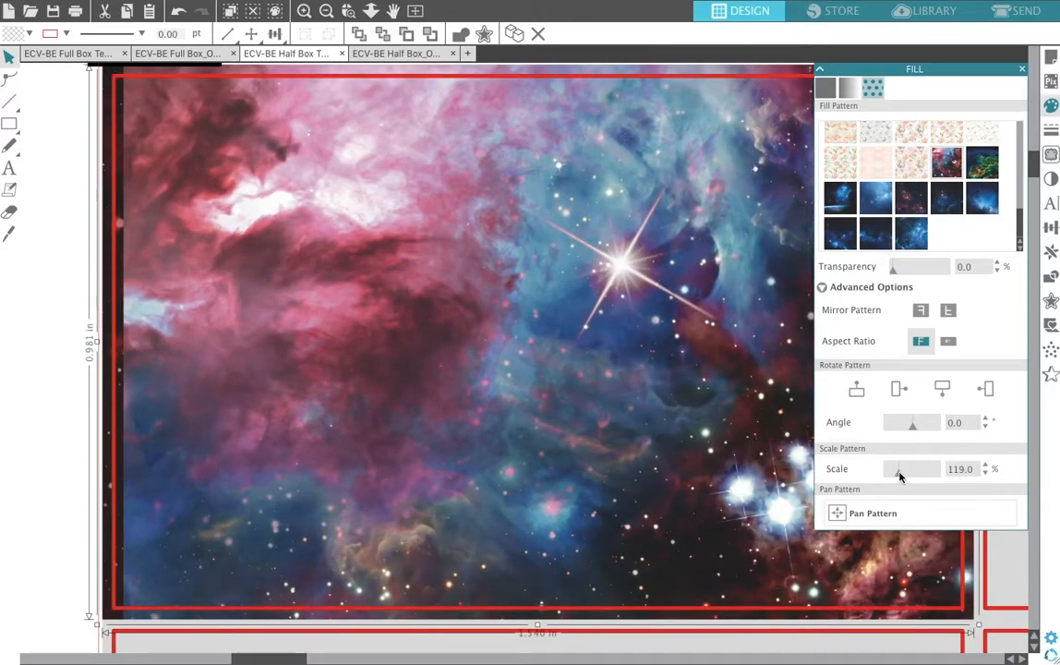
left_click_drag(901, 477, 905, 476)
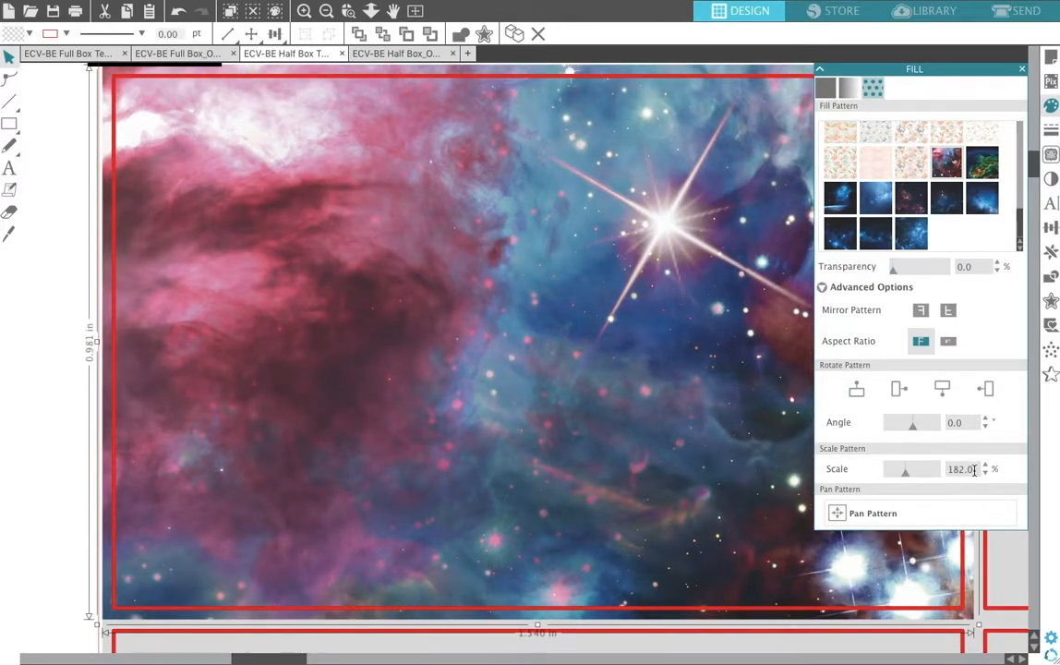
Set the galaxy pattern's scale in the first box to 185% and close the fill settings
left_click_drag(975, 469, 938, 464)
type("1")
key("Return")
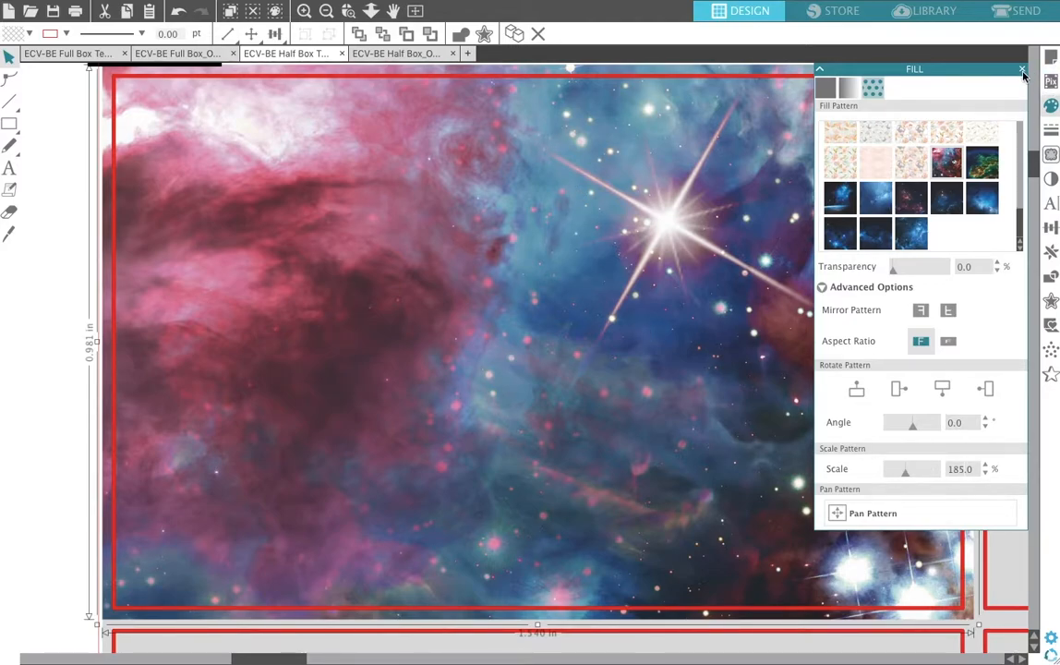
left_click(922, 69)
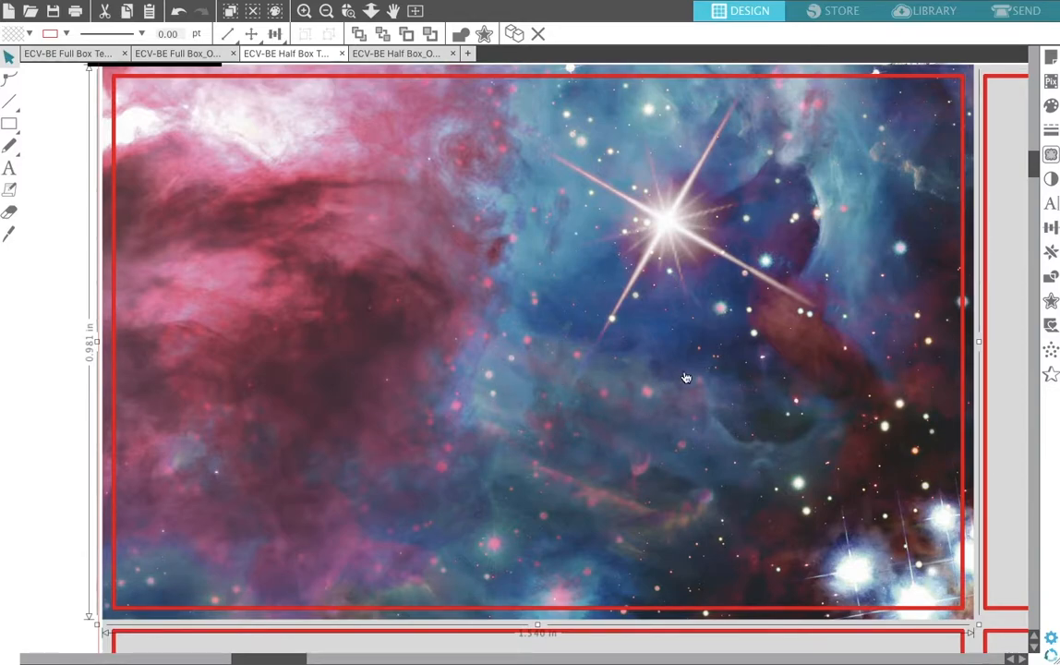
Reopen the pattern fill settings, pan the enlarged galaxy pattern to the right and slightly down in the first box, and deselect it
left_click(1054, 115)
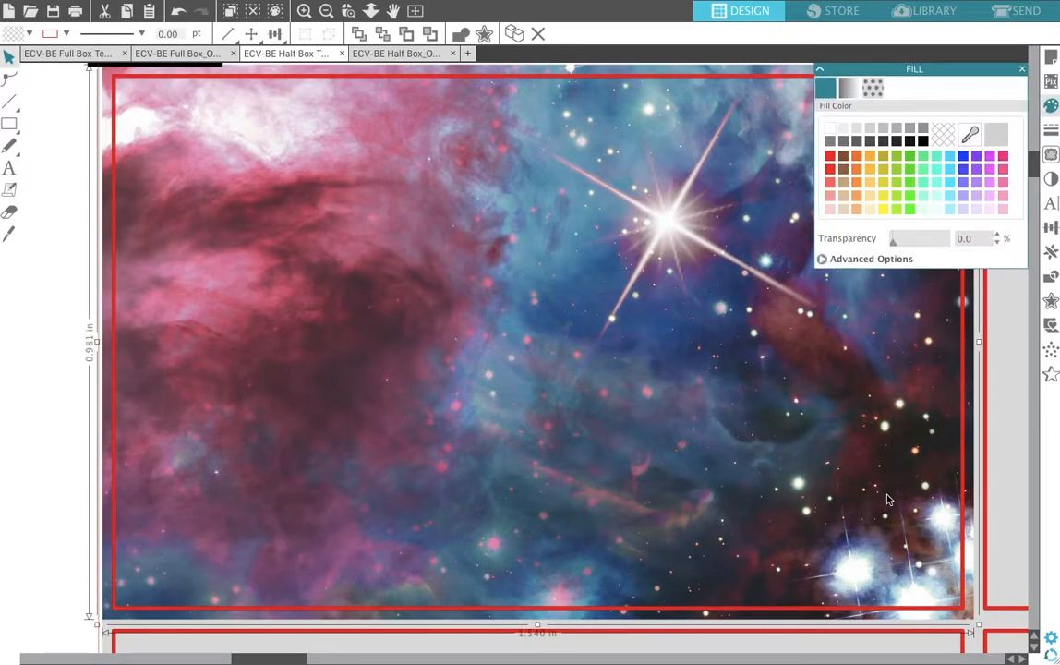
left_click(875, 88)
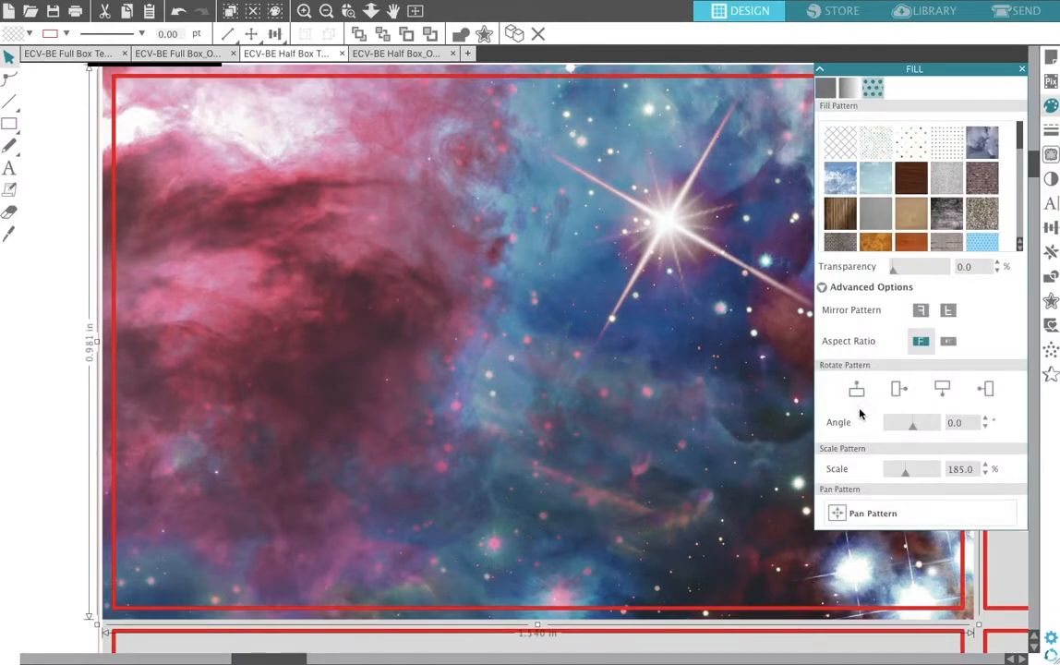
left_click(843, 517)
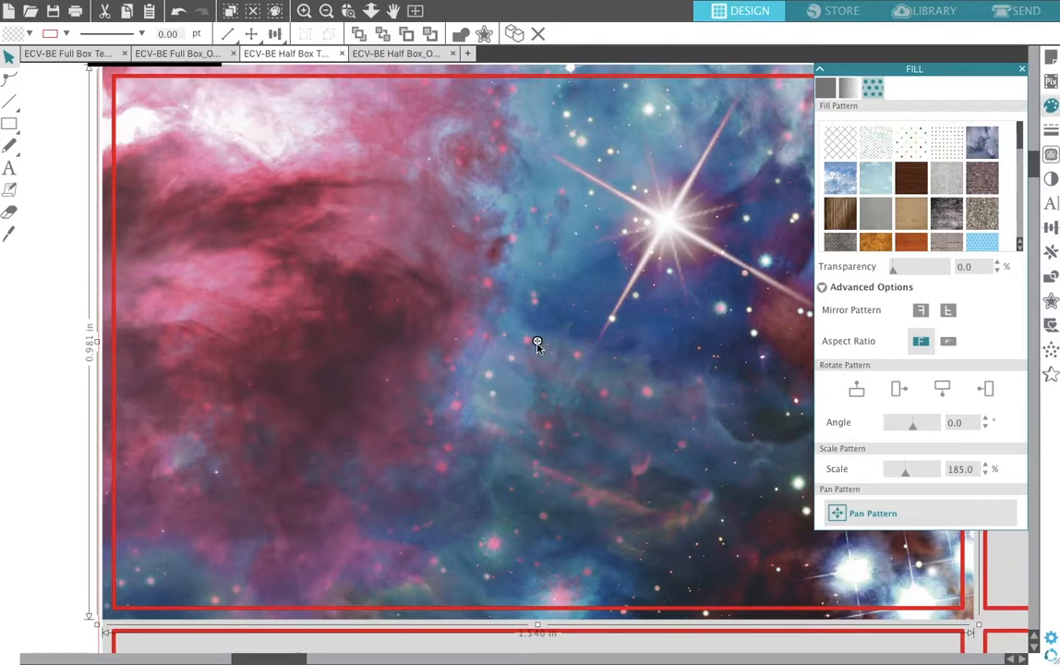
left_click(533, 344)
left_click(840, 514)
left_click(326, 10)
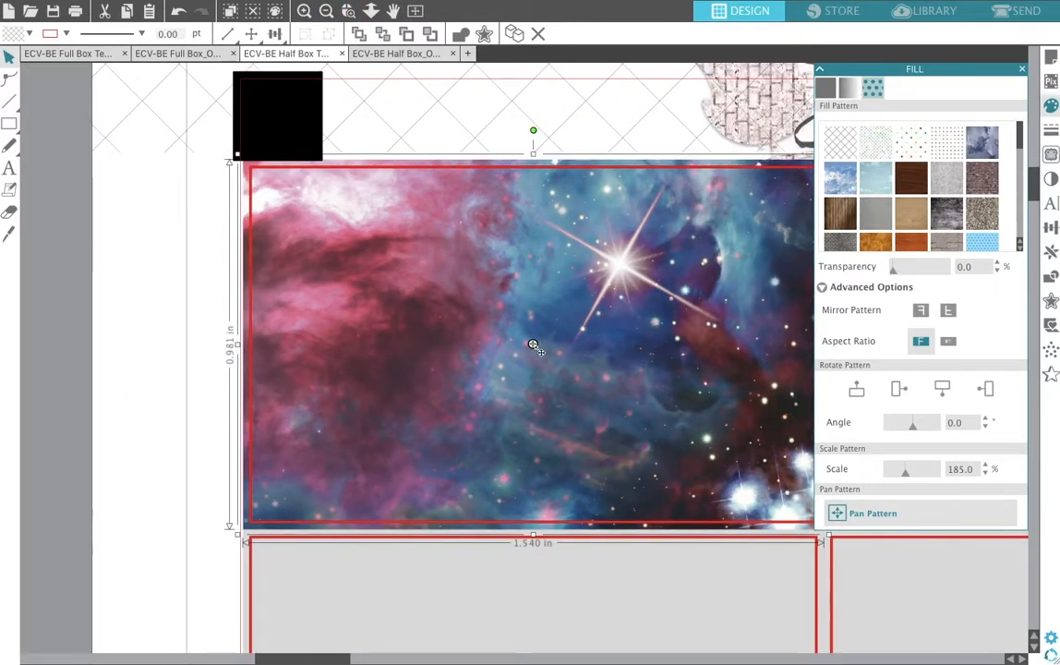
left_click_drag(533, 345, 675, 406)
left_click_drag(674, 404, 672, 403)
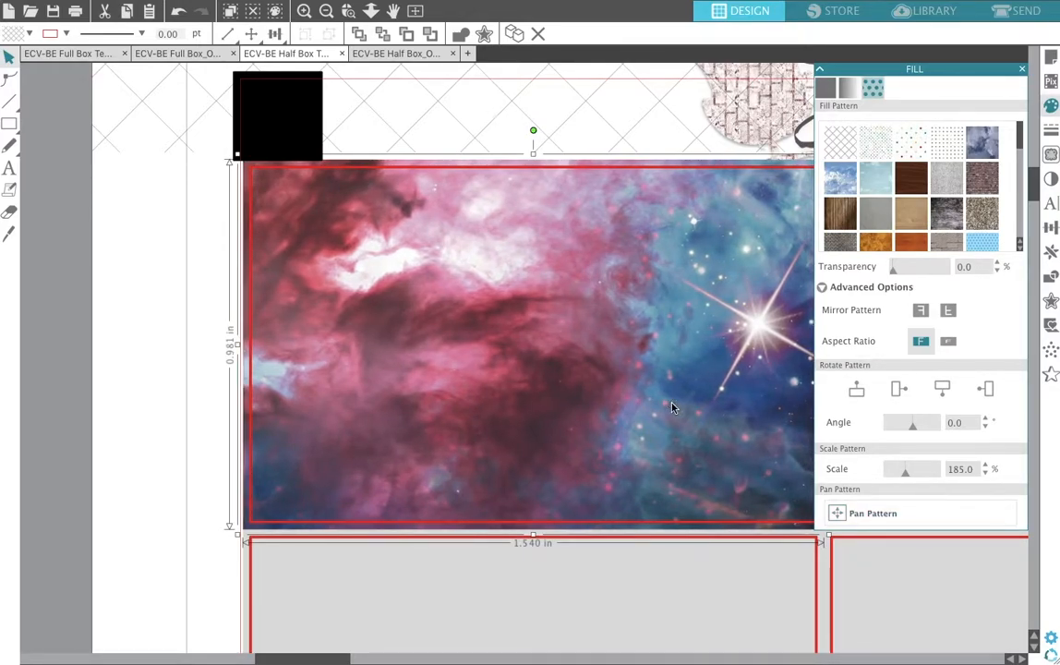
left_click(558, 115)
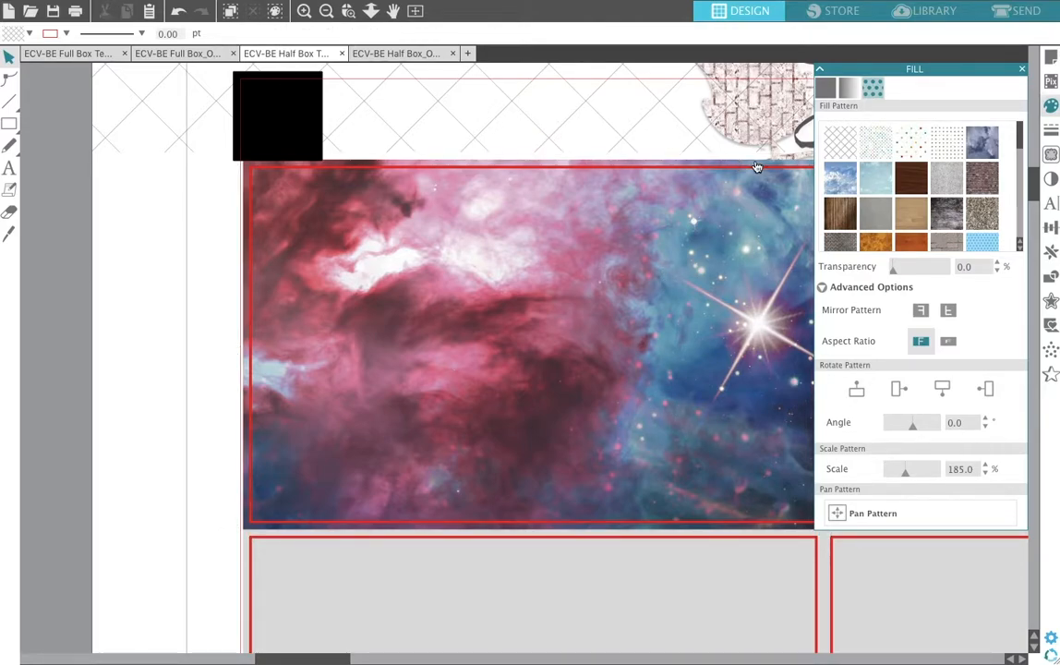
left_click(1023, 69)
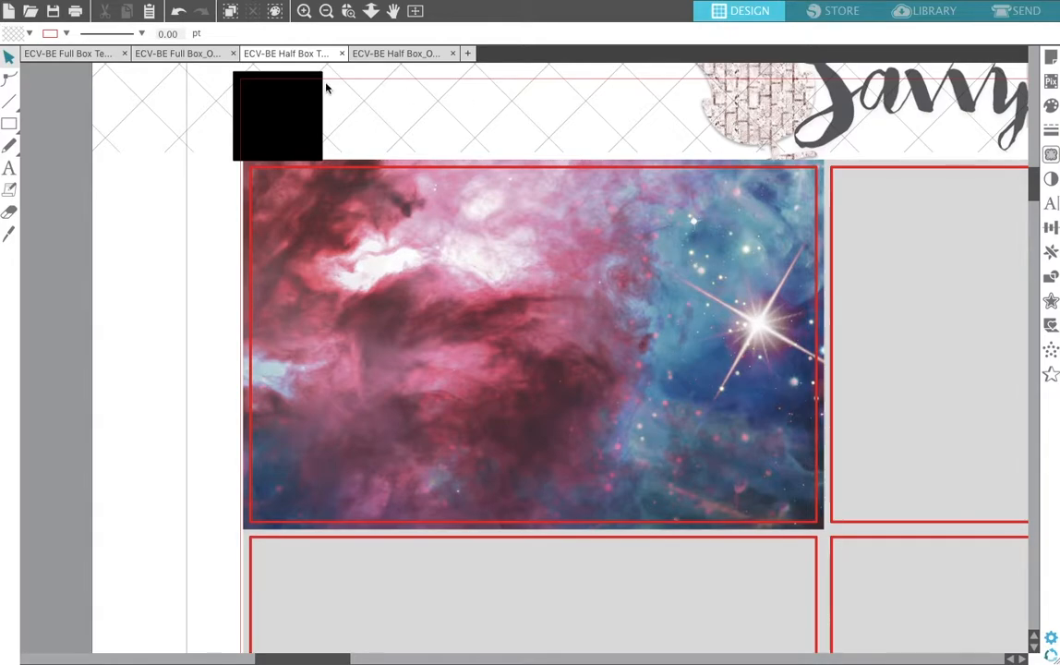
Fill the second box of the top row with the red and blue galaxy pattern, deselect it, and close the fill settings
left_click(326, 12)
scroll(389, 154, "right", 2)
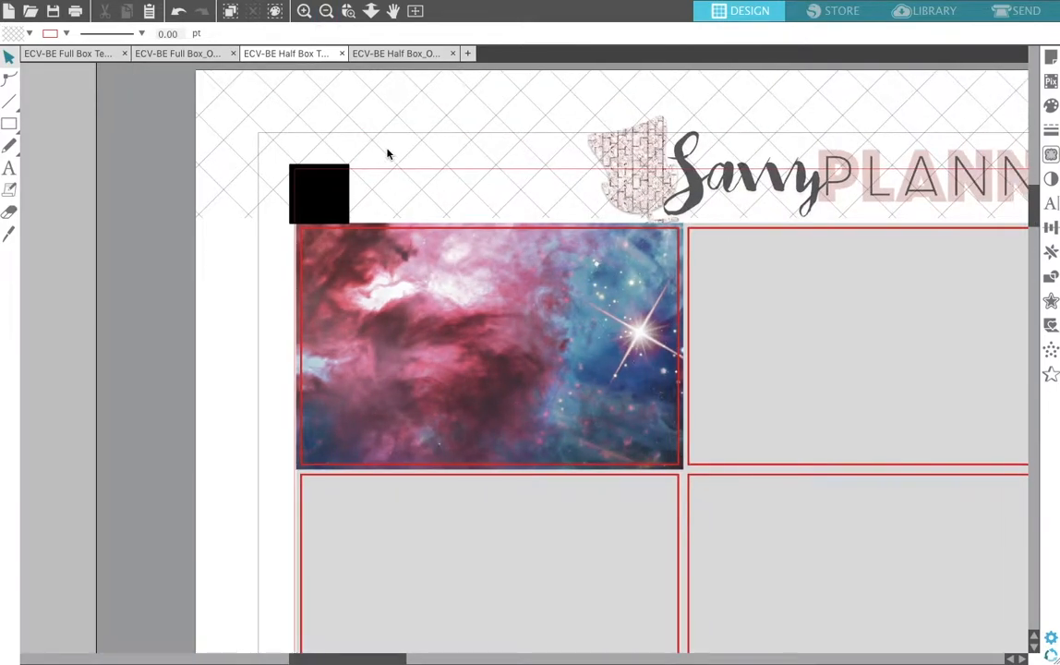
scroll(389, 154, "right", 4)
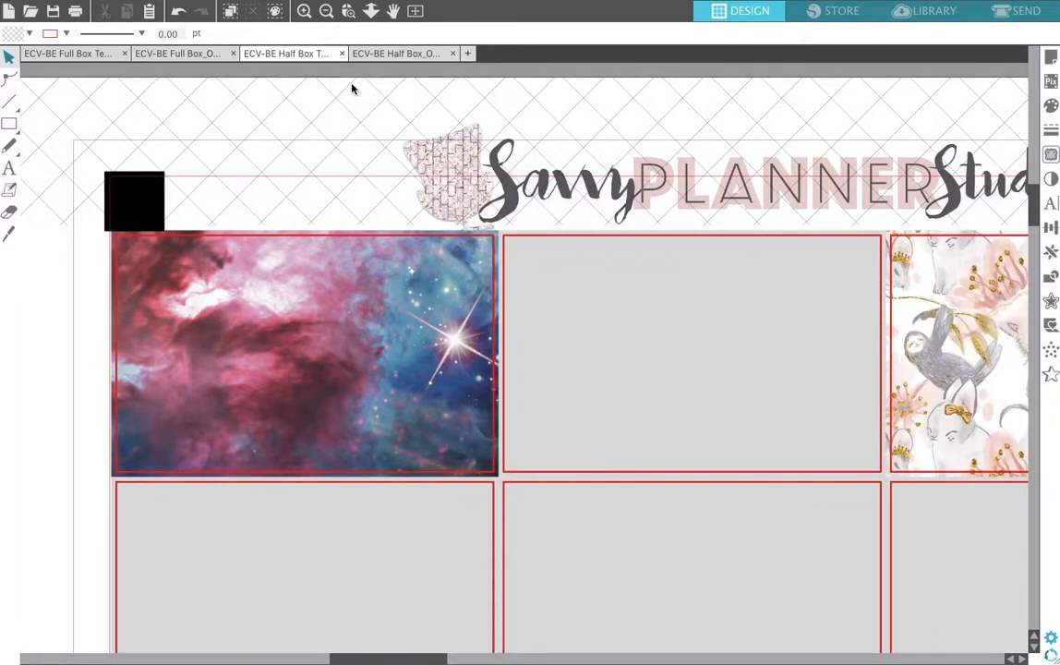
left_click(640, 267)
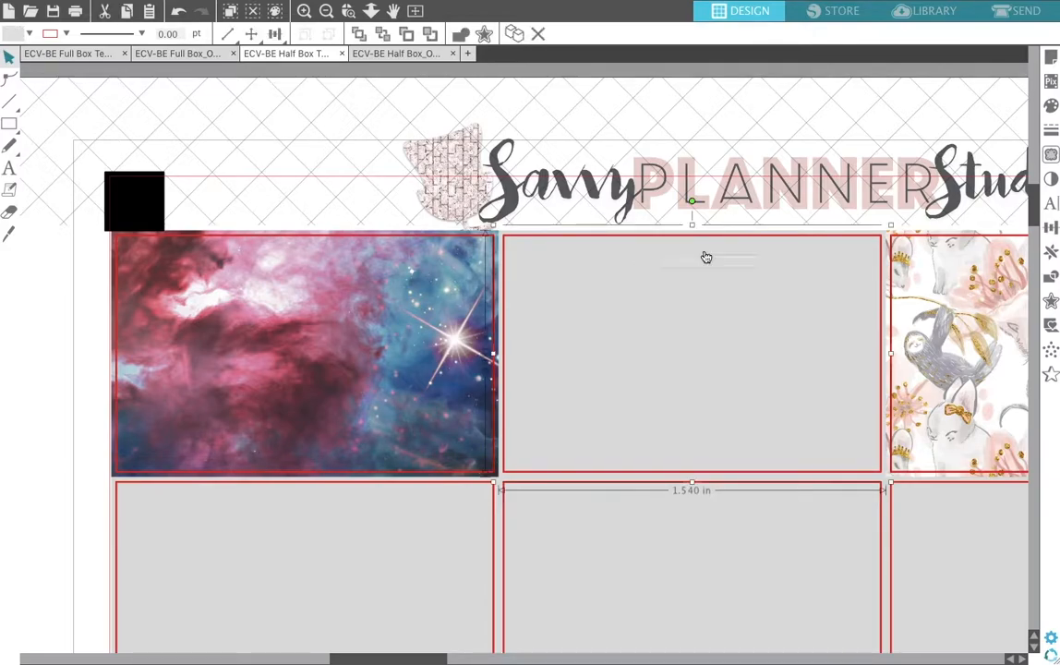
left_click(1052, 106)
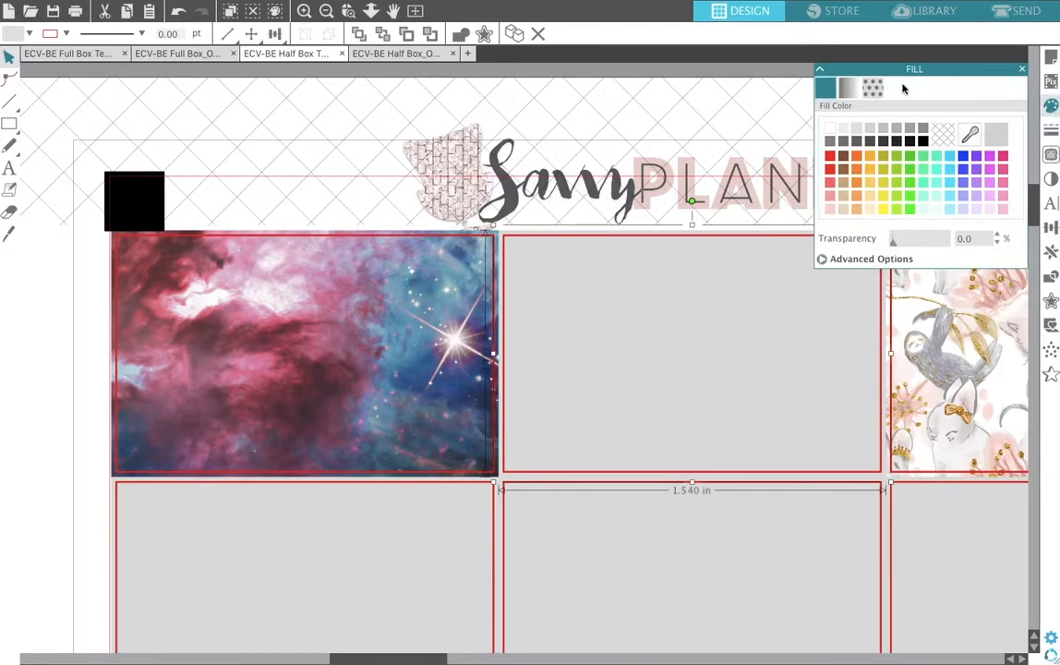
left_click(872, 87)
scroll(908, 167, "down", 5)
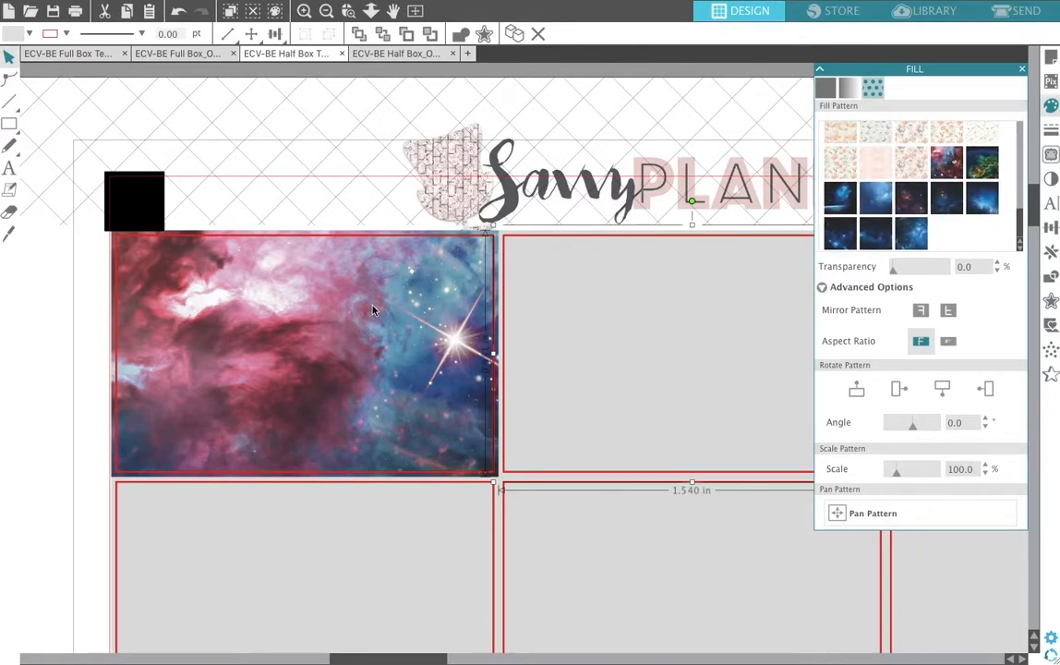
left_click(946, 164)
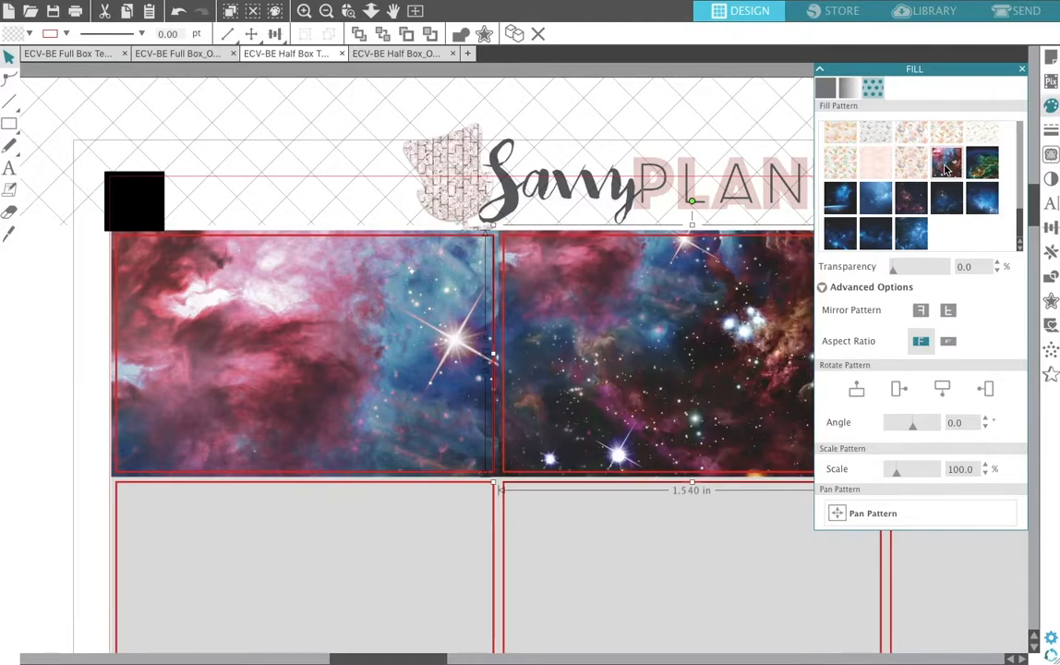
left_click(568, 131)
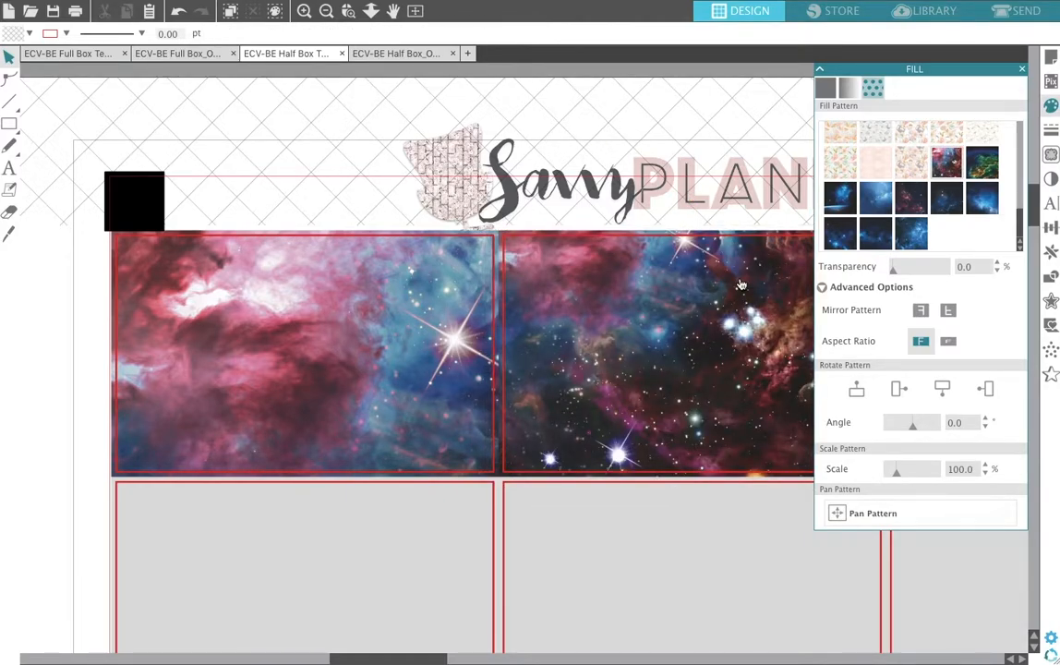
left_click(1023, 70)
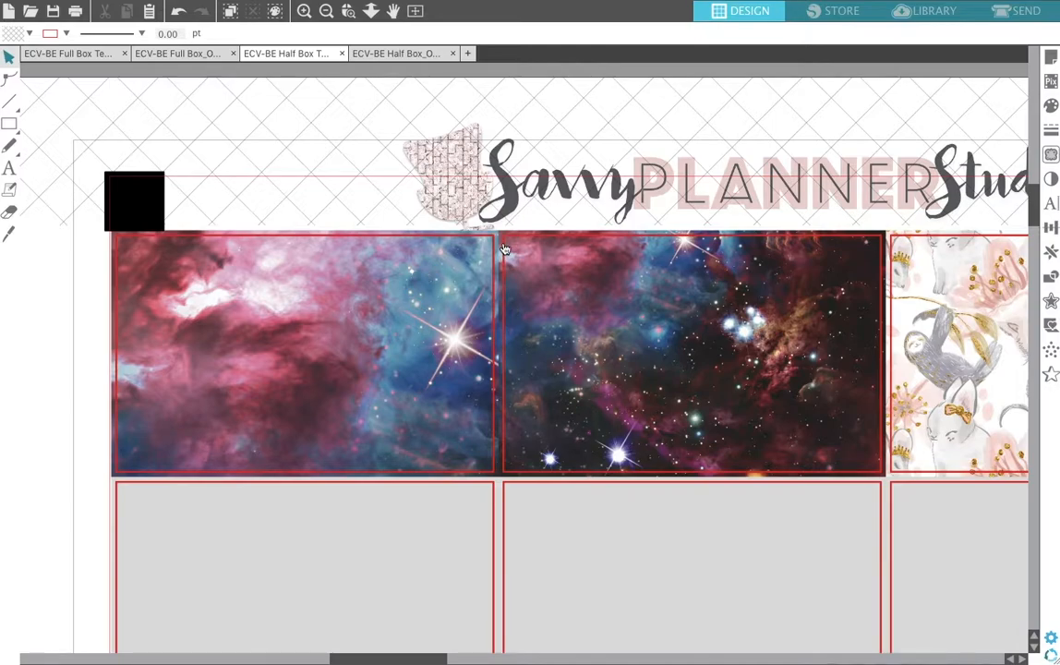
Compare the enlarged galaxy fill in the first box with the second box's galaxy fill and the third box's Kawaii pattern
left_click(555, 325)
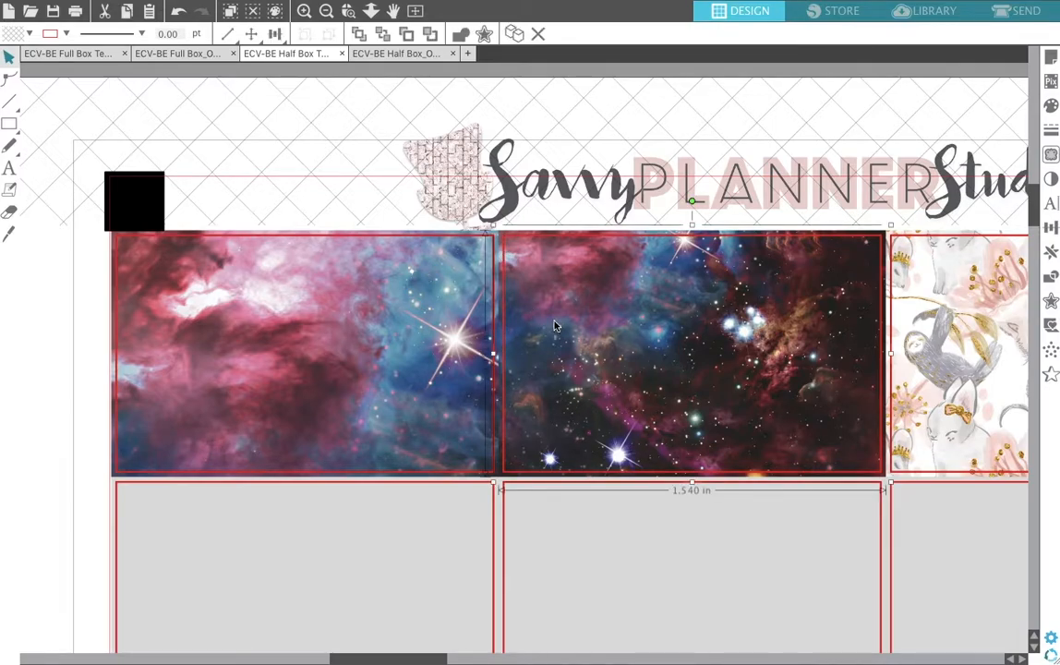
left_click(566, 135)
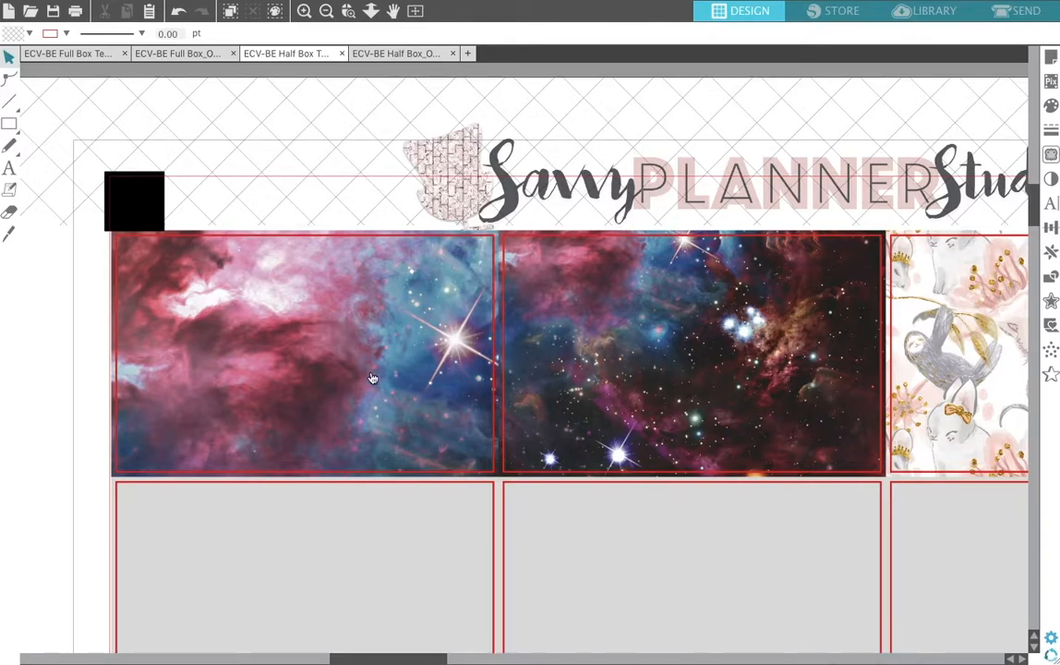
scroll(615, 358, "right", 2)
scroll(615, 358, "down", 1)
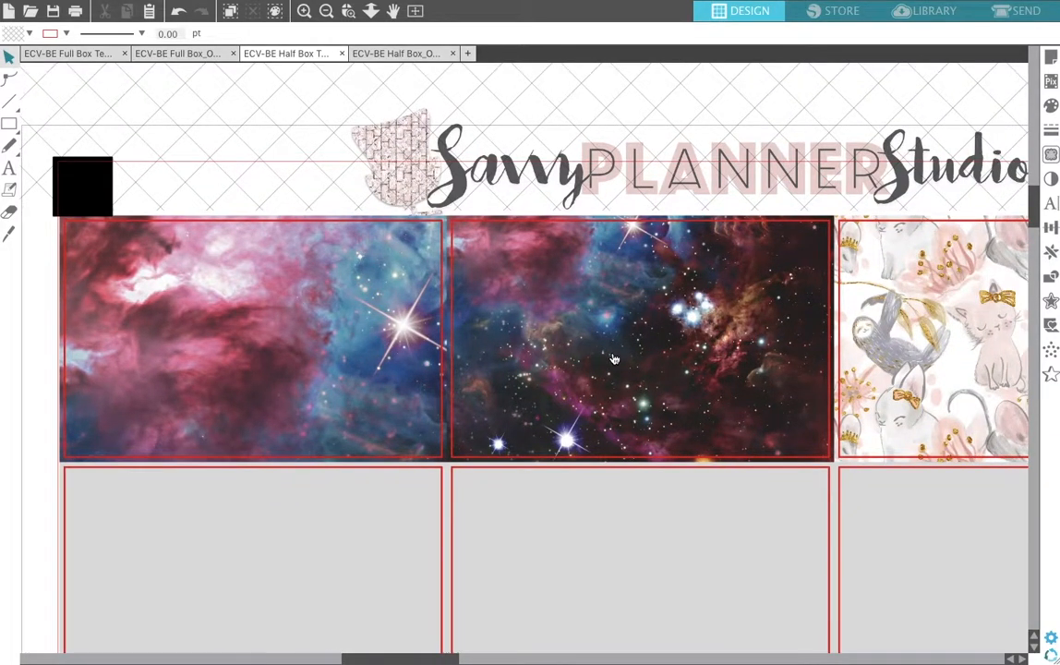
scroll(510, 343, "right", 1)
scroll(510, 344, "up", 2)
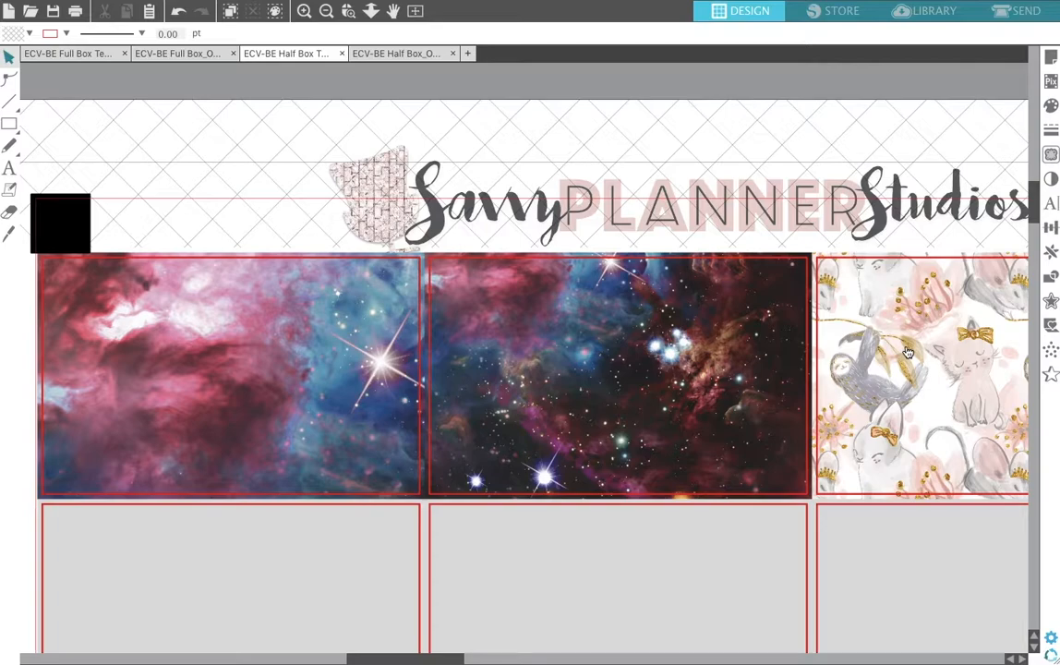
scroll(908, 354, "right", 4)
scroll(908, 354, "down", 1)
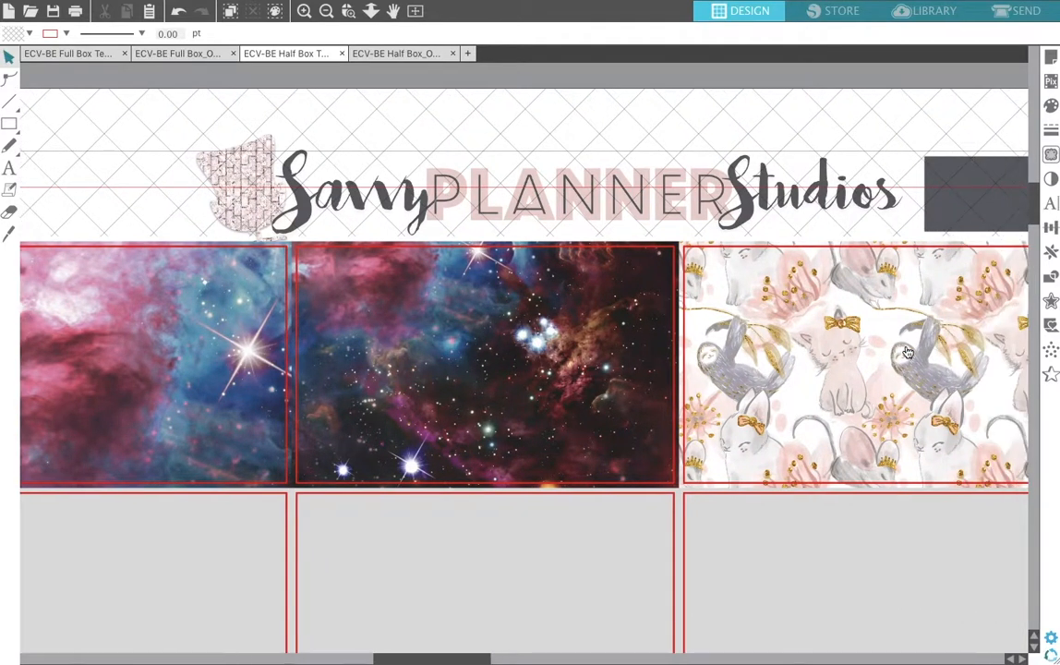
scroll(908, 354, "right", 1)
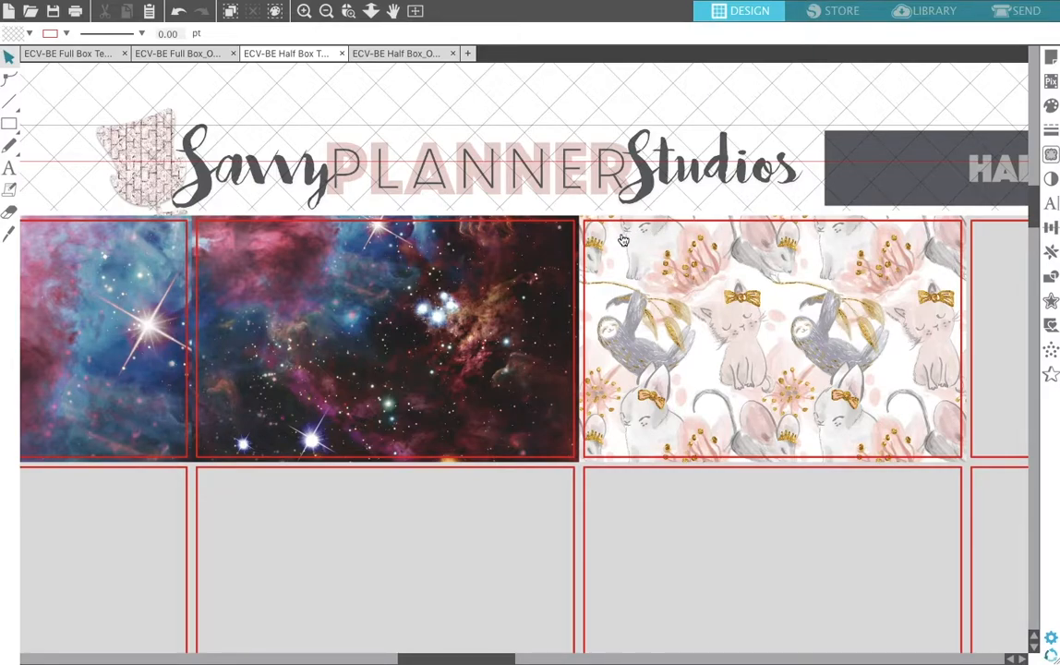
left_click(819, 330)
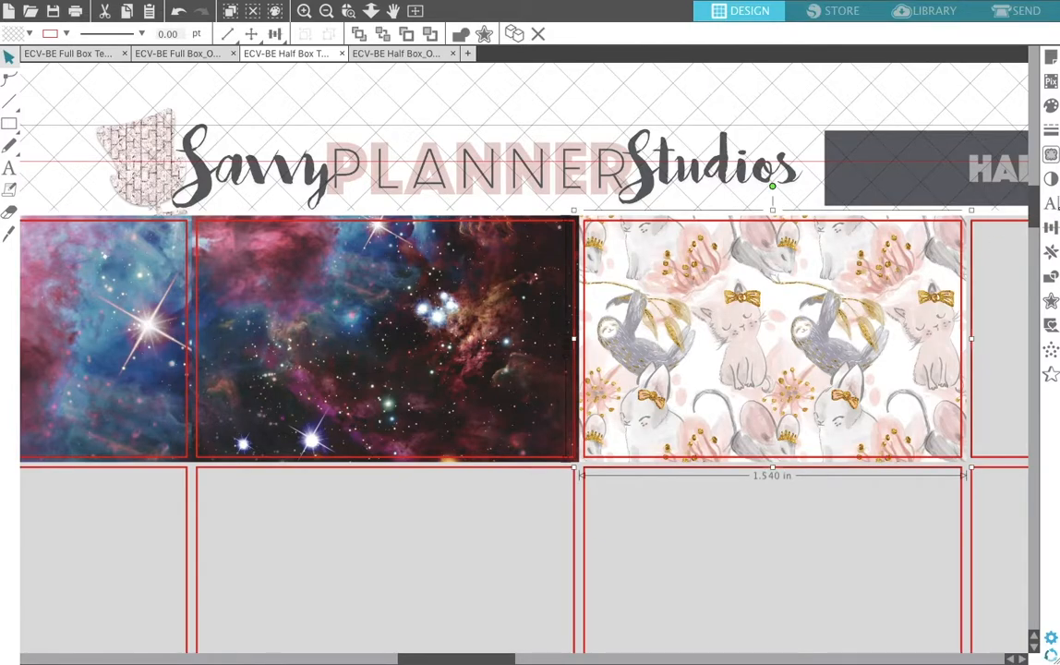
left_click(1054, 105)
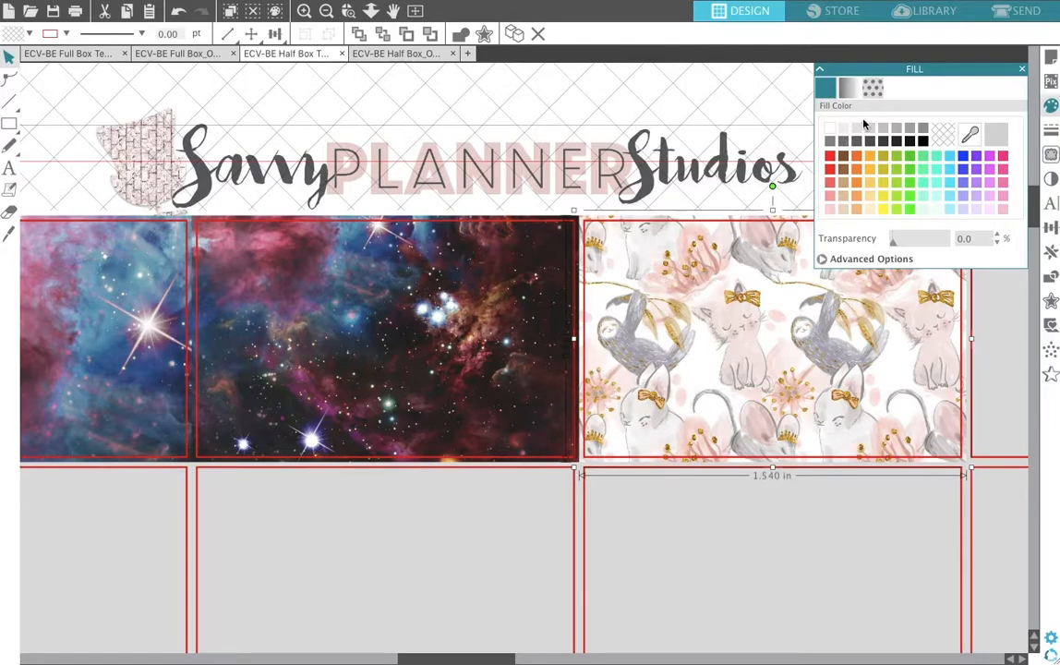
left_click(873, 87)
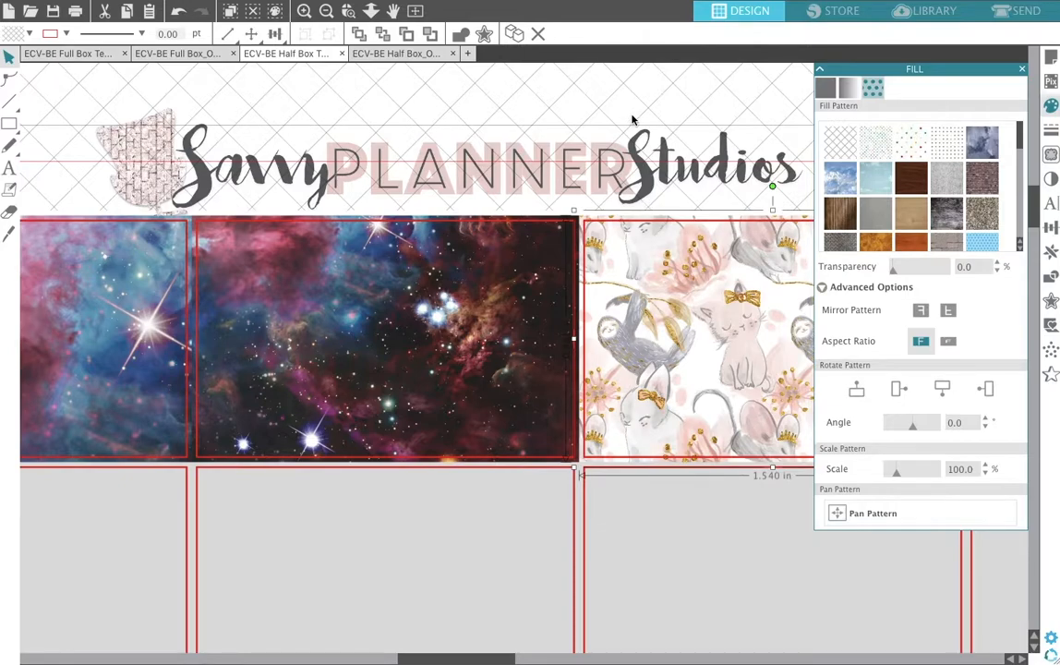
left_click(567, 109)
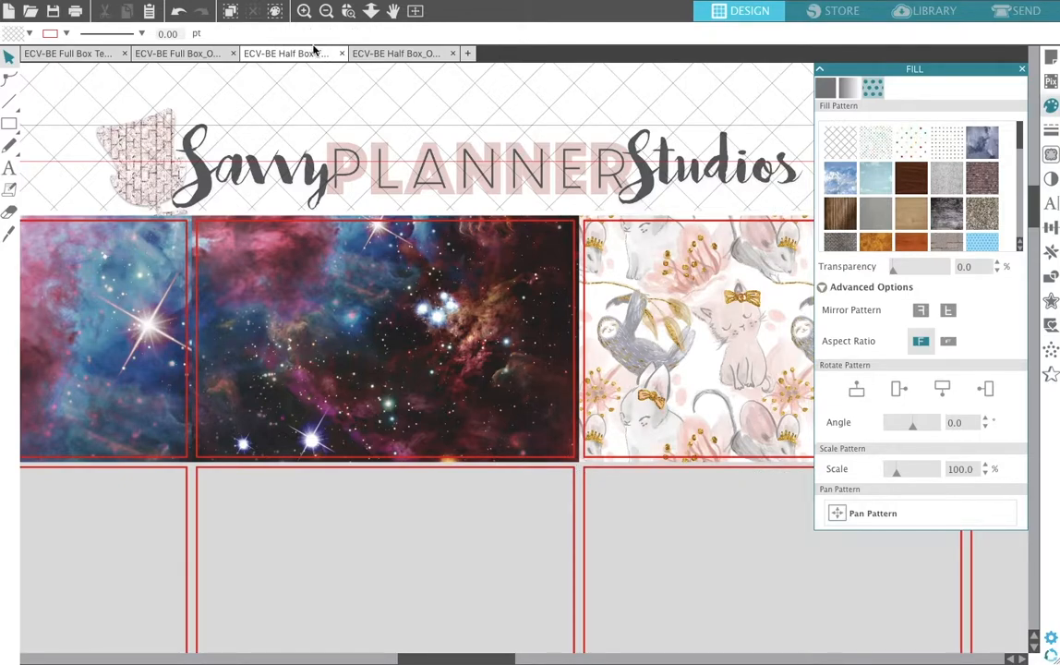
left_click(1022, 70)
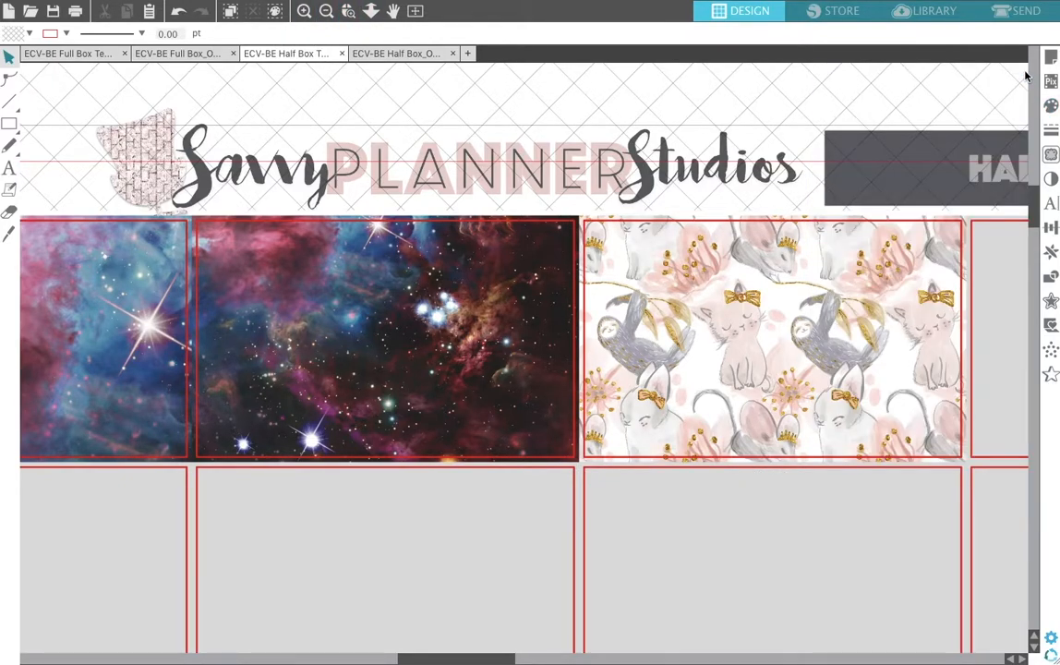
Open the pattern fill settings for the third box in the top row and set its Kawaii pattern's scale to 275%
left_click(348, 12)
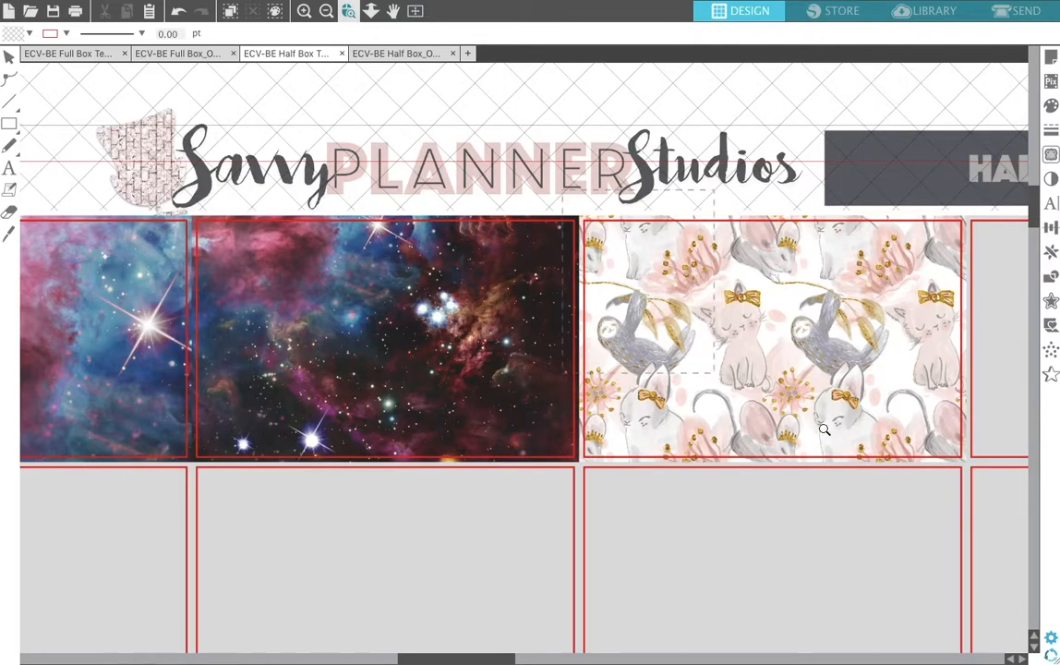
left_click(985, 483)
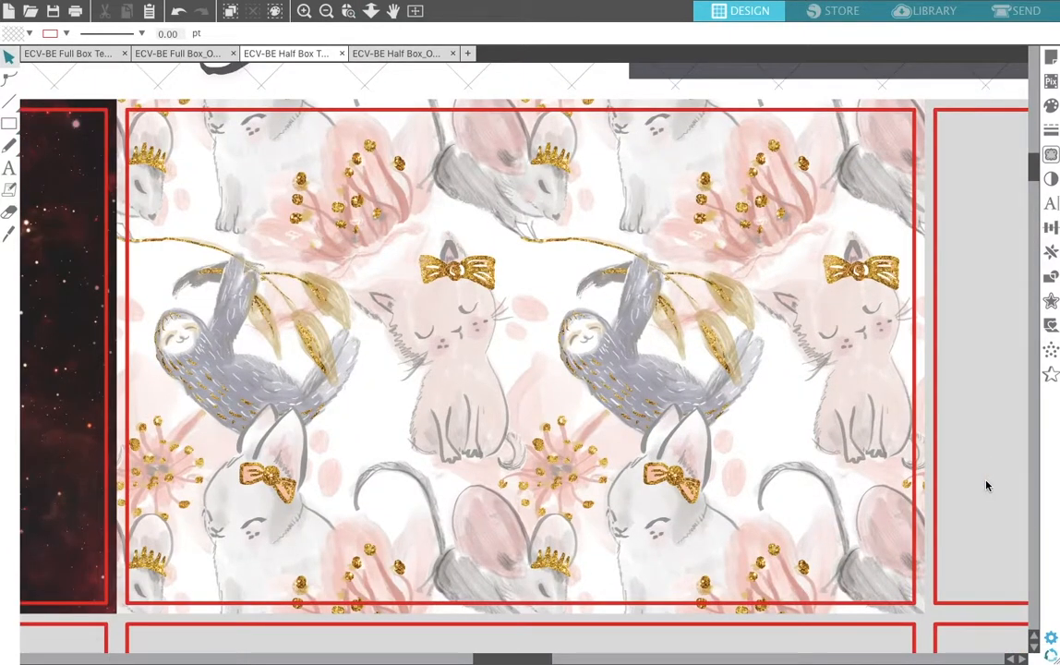
left_click(1052, 109)
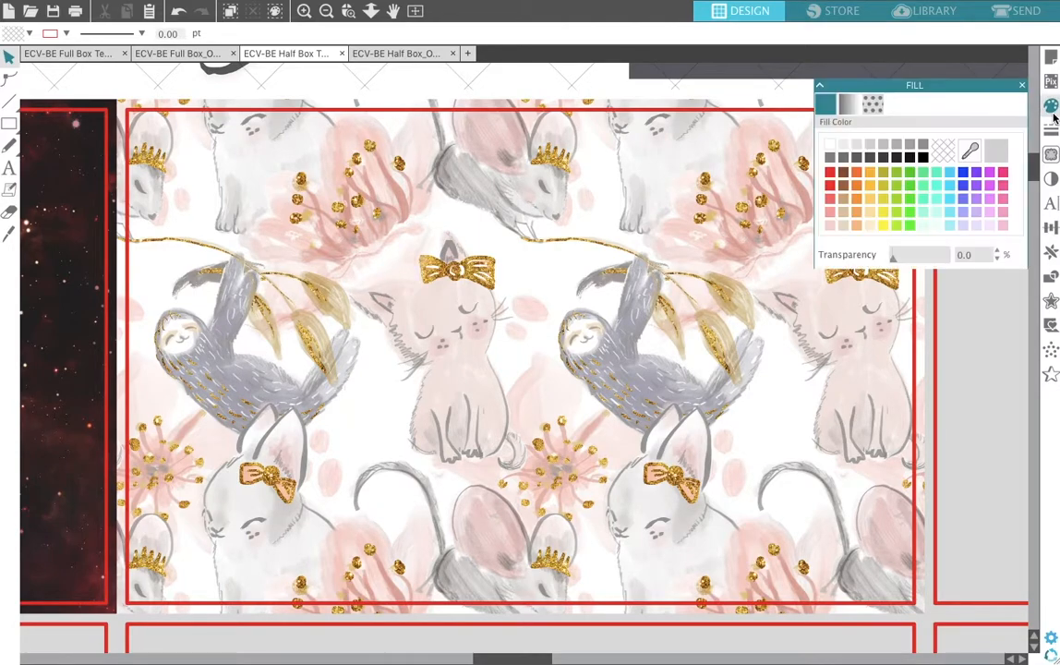
left_click(873, 88)
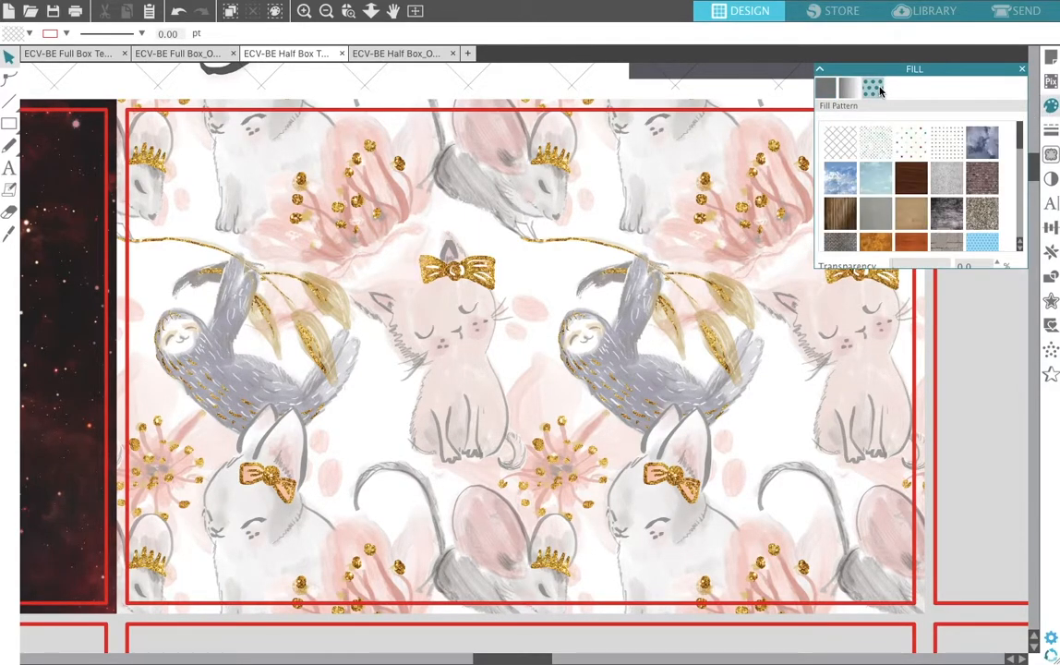
scroll(880, 216, "down", 3)
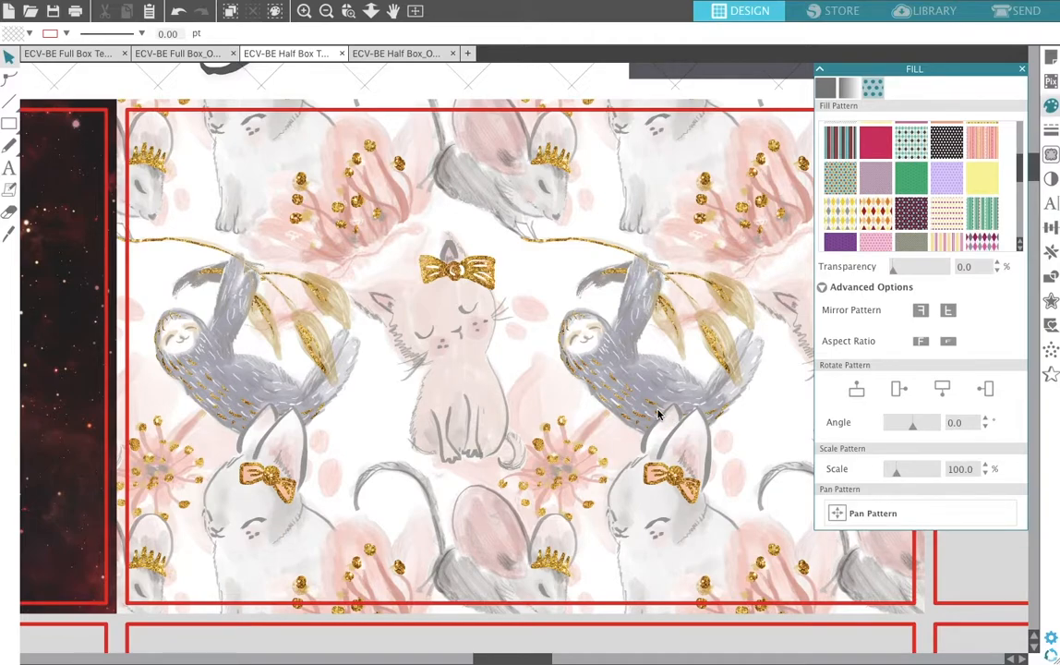
left_click(591, 368)
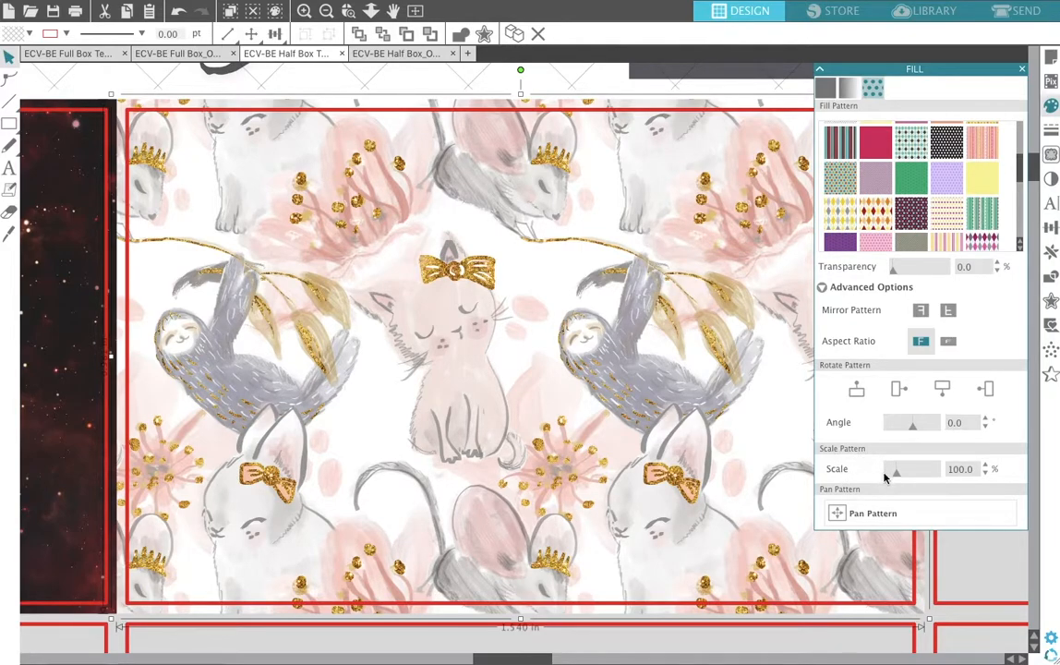
mouse_move(896, 476)
left_mouse_down()
mouse_move(923, 472)
mouse_move(894, 472)
left_mouse_up()
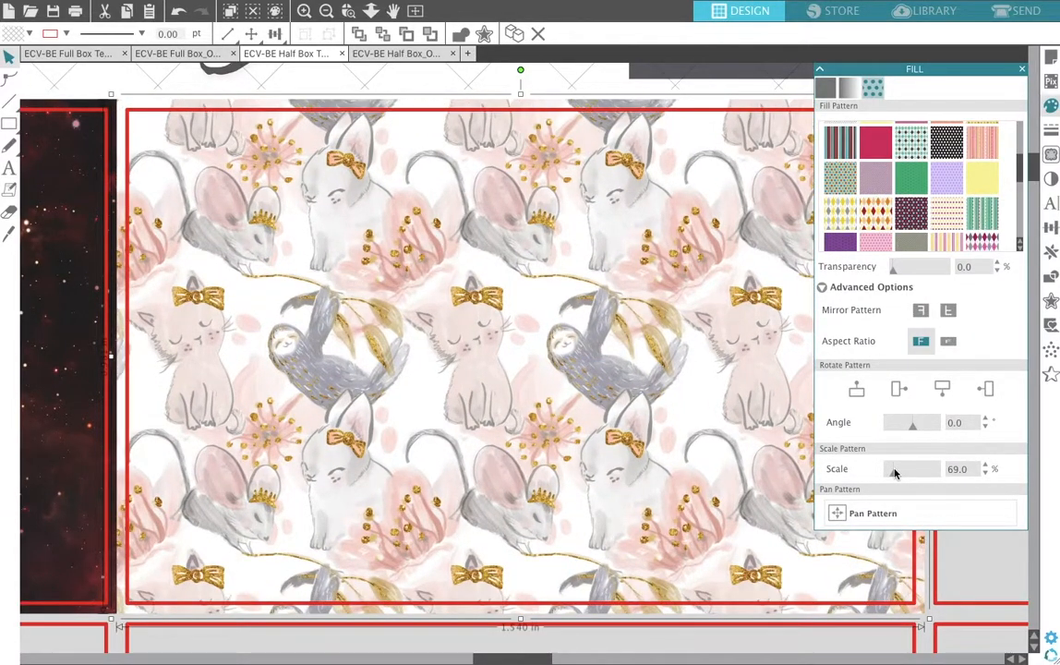
left_click_drag(894, 473, 913, 479)
double_click(970, 473)
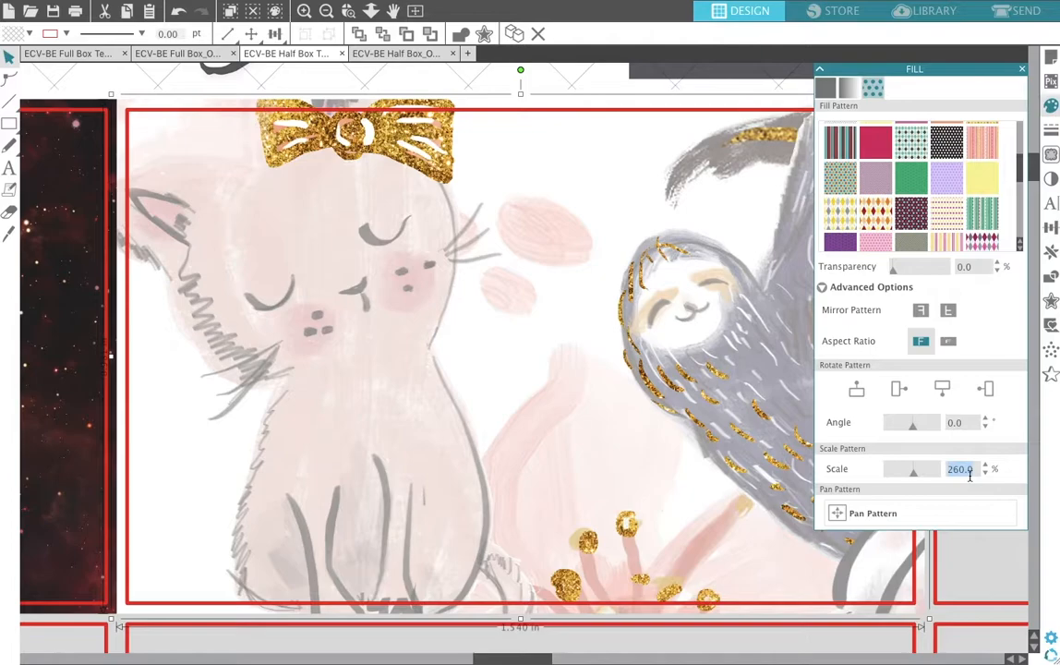
type("275")
key("Return")
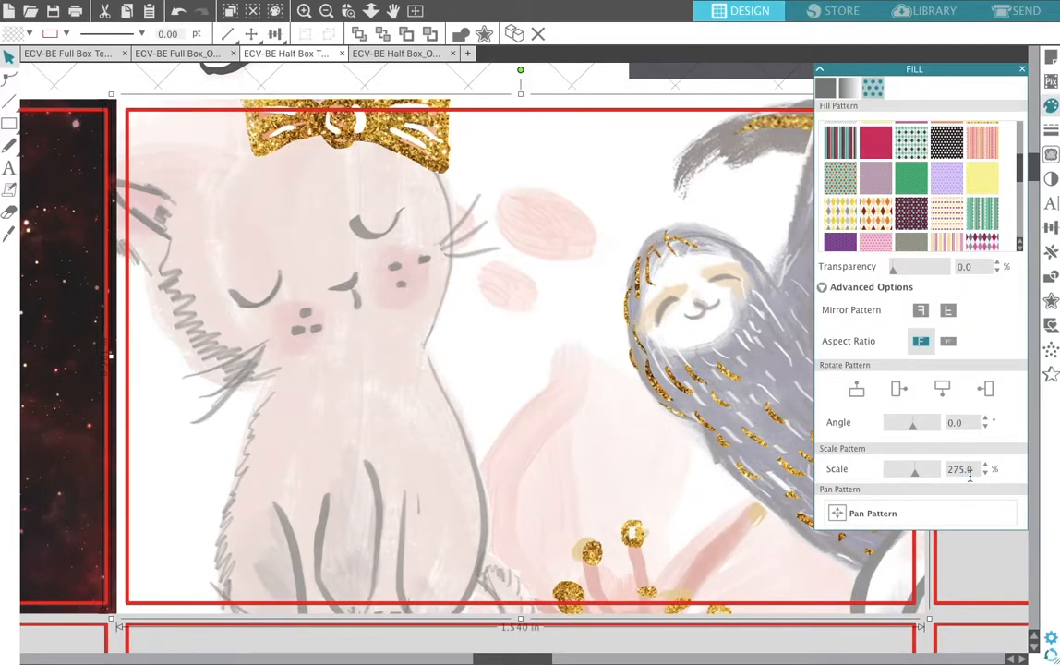
Pan the third box's Kawaii pattern to frame the bow-wearing bunny and crowned mouse, set its scale to 267%, and deselect the box
left_click(842, 519)
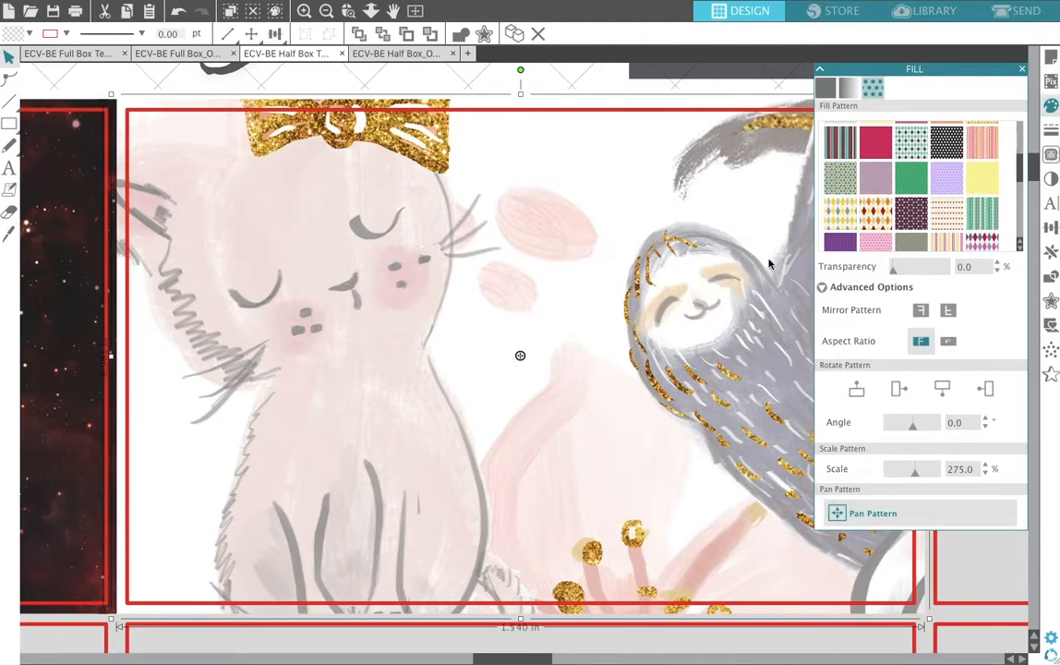
left_click(326, 10)
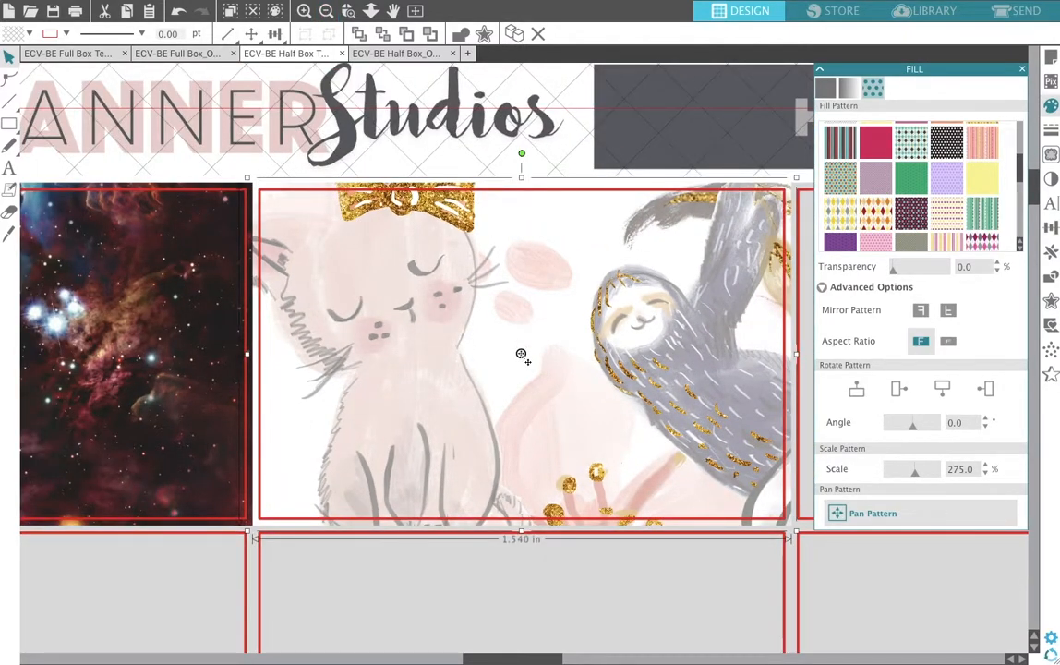
left_click_drag(522, 354, 182, 145)
left_click_drag(172, 130, 351, 110)
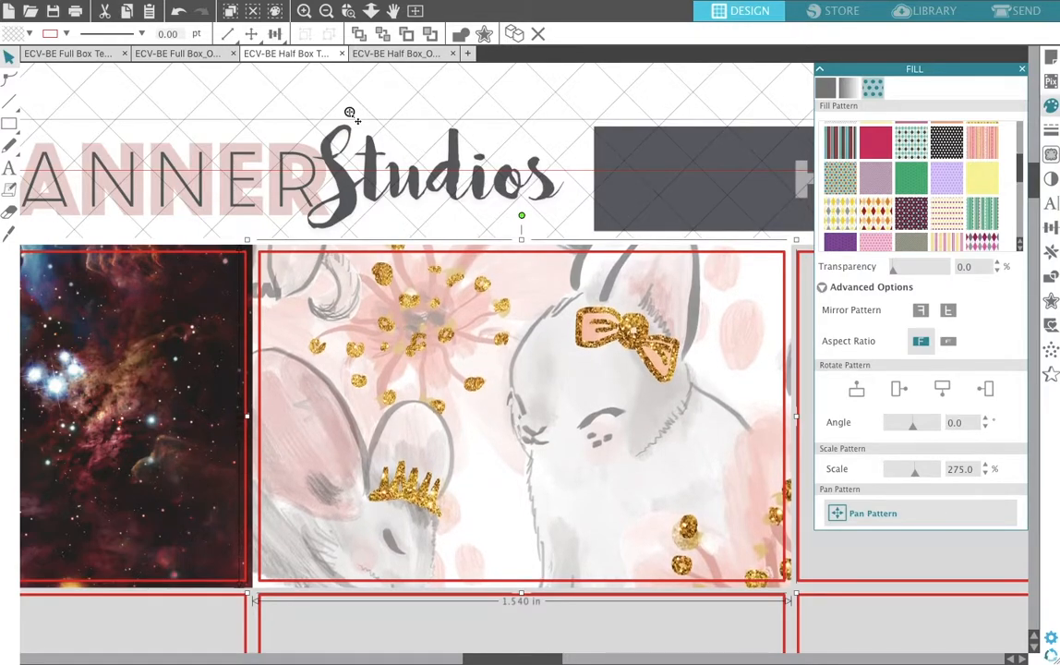
mouse_move(351, 120)
left_mouse_down()
mouse_move(355, 180)
mouse_move(342, 130)
mouse_move(344, 183)
mouse_move(357, 194)
mouse_move(351, 125)
mouse_move(354, 134)
left_mouse_up()
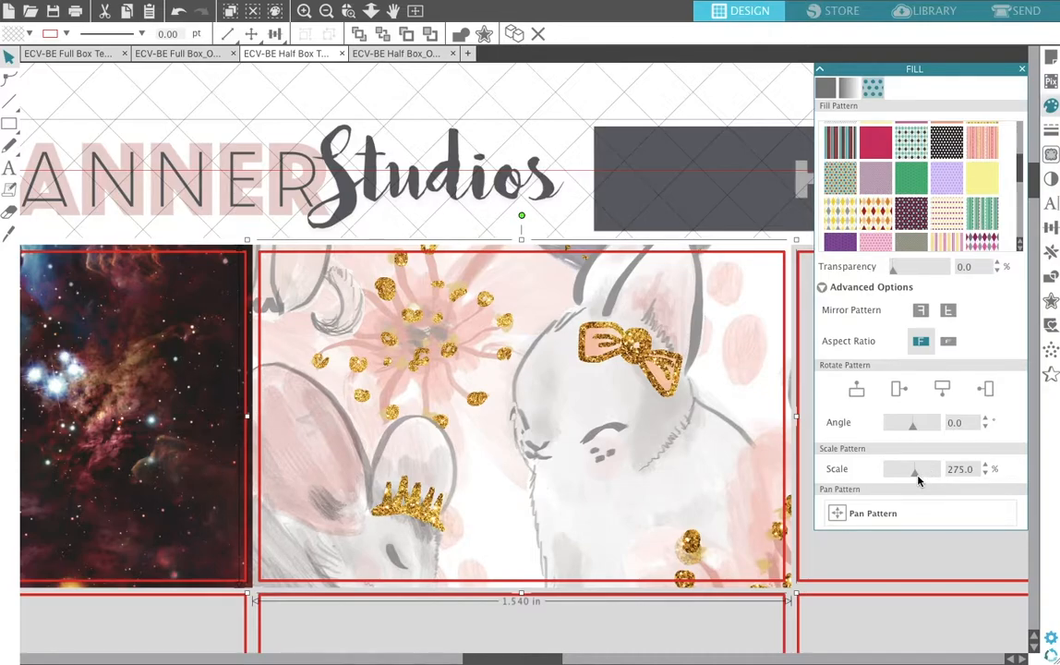
mouse_move(918, 478)
left_mouse_down()
mouse_move(890, 476)
mouse_move(915, 483)
left_mouse_up()
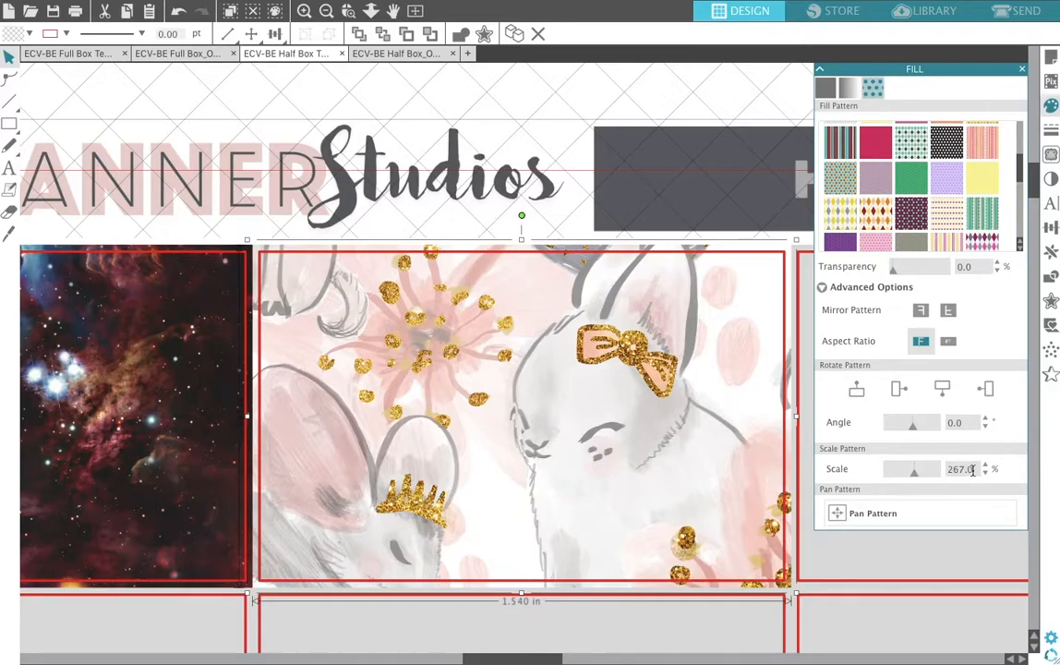
left_click(562, 141)
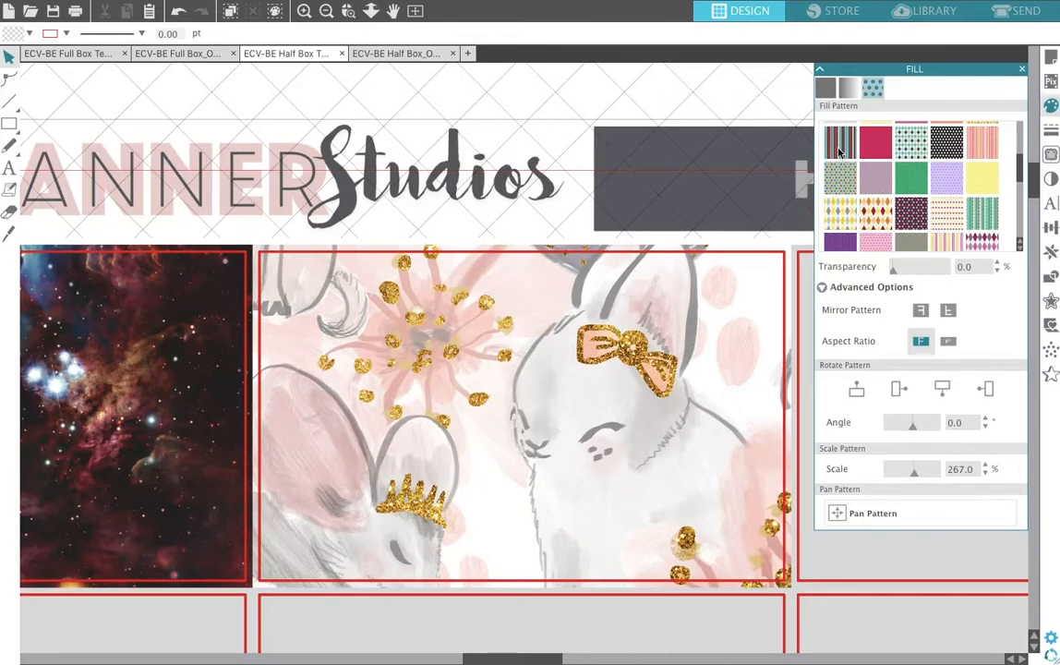
Fill the fourth box of the top row with the same Kawaii sloth and cat pattern at its default scale and deselect it
mouse_move(340, 4)
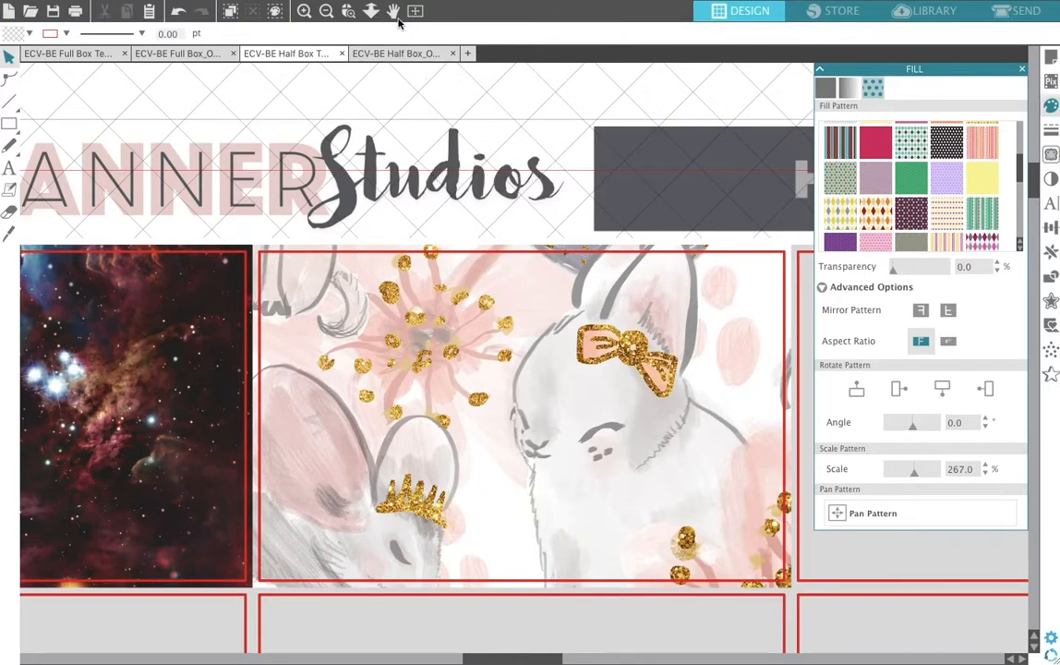
left_click(327, 11)
left_click(327, 17)
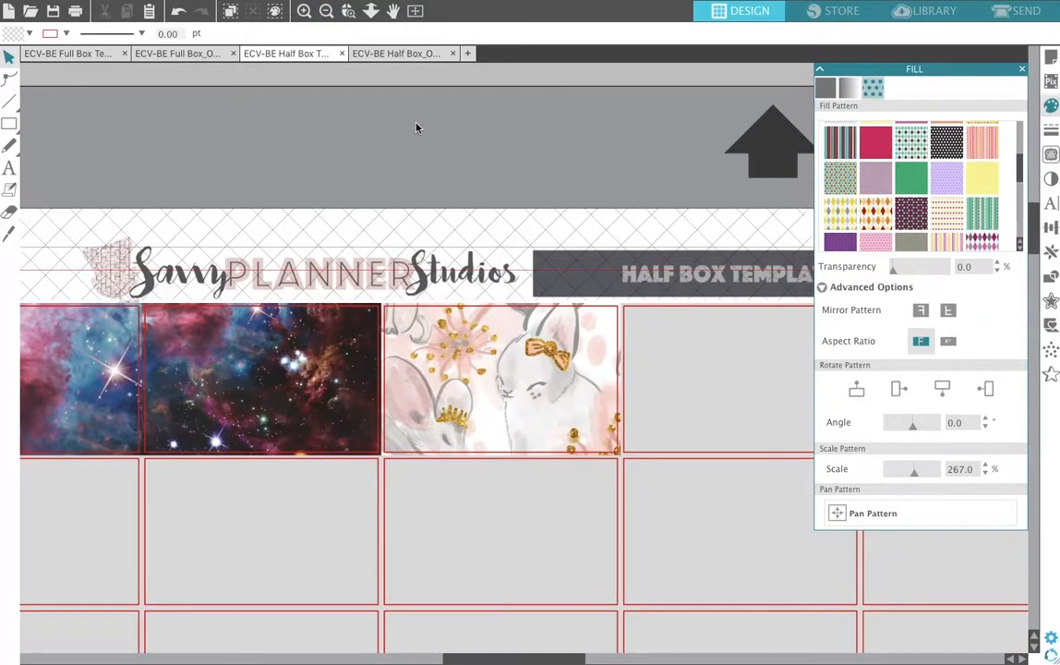
scroll(417, 127, "right", 1)
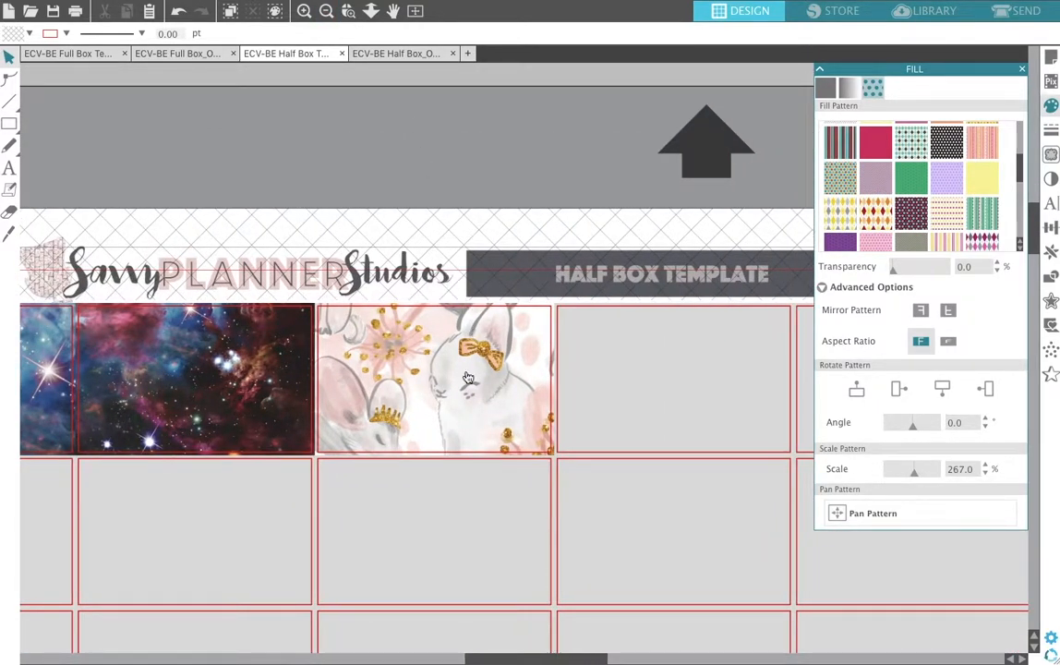
scroll(878, 150, "down", 10)
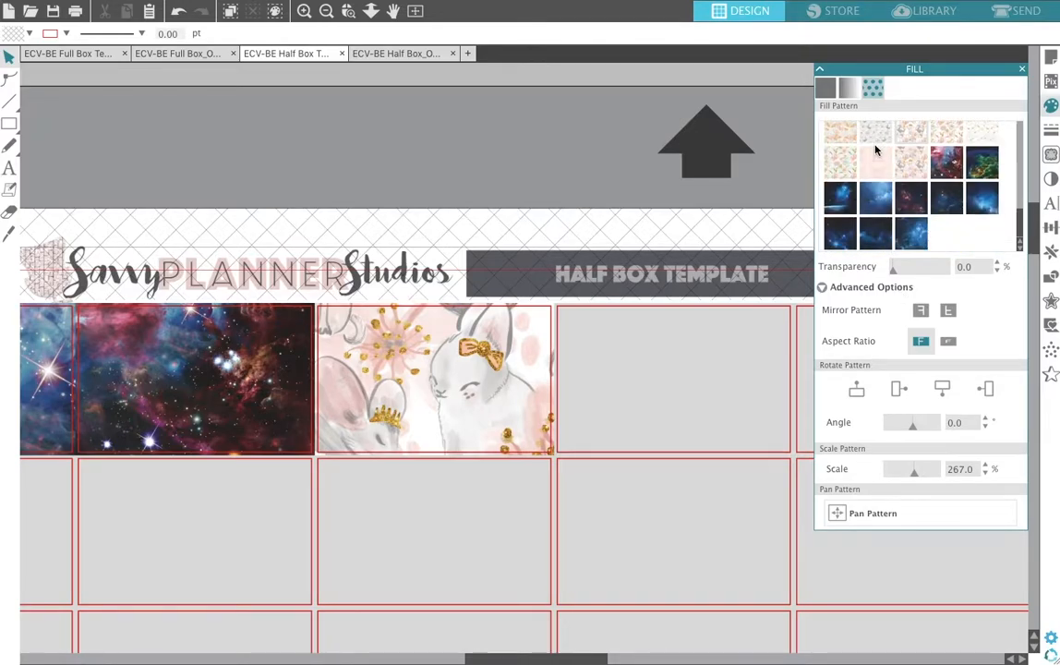
left_click(637, 440)
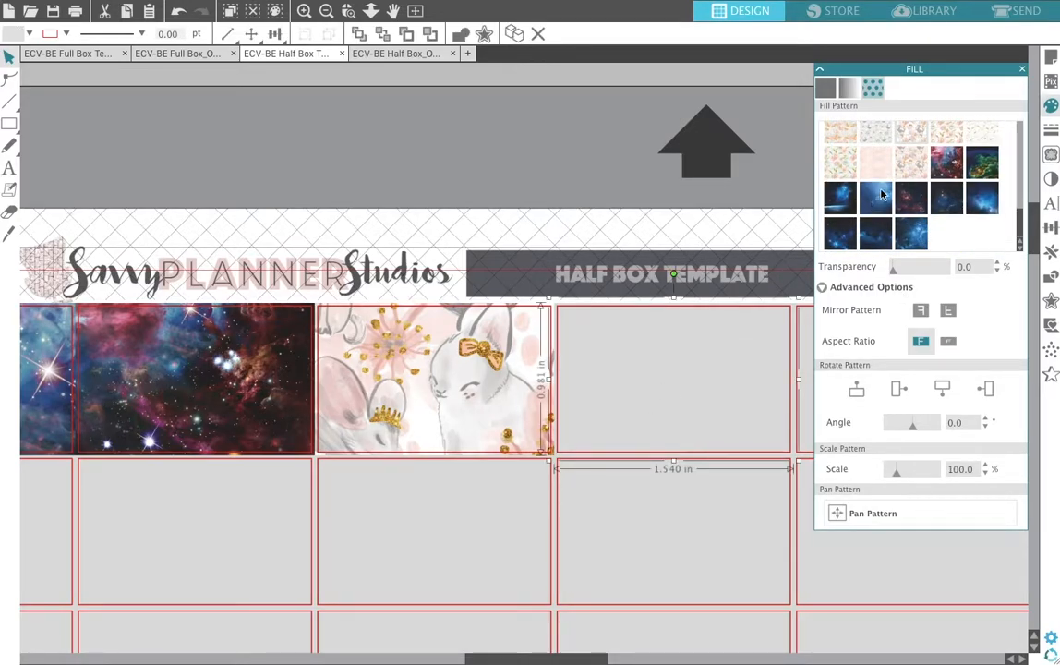
scroll(932, 144, "up", 3)
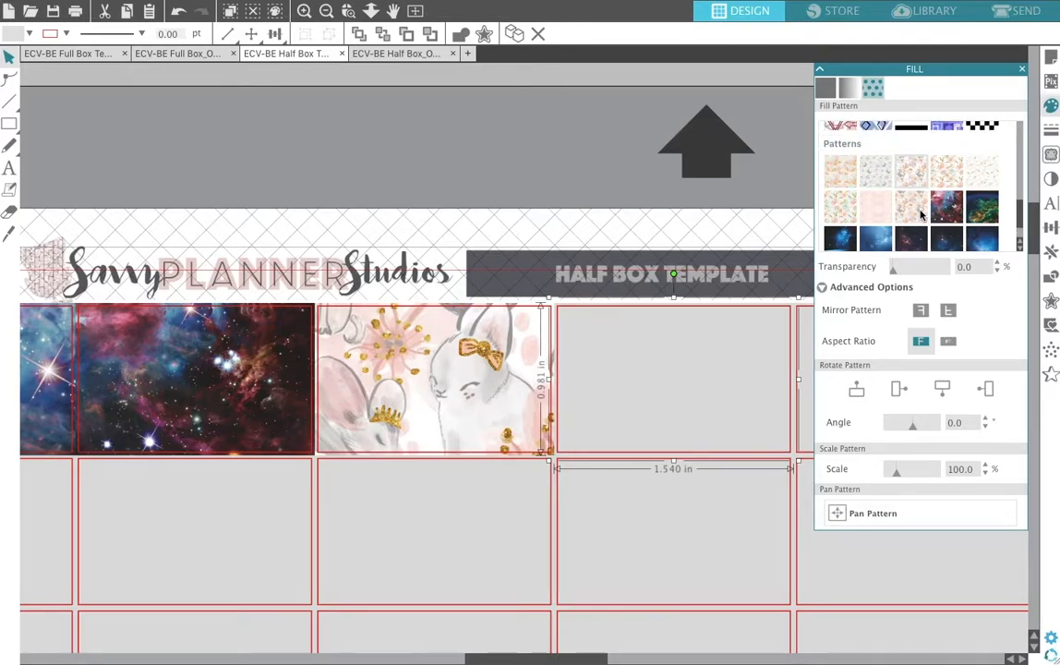
left_click(920, 176)
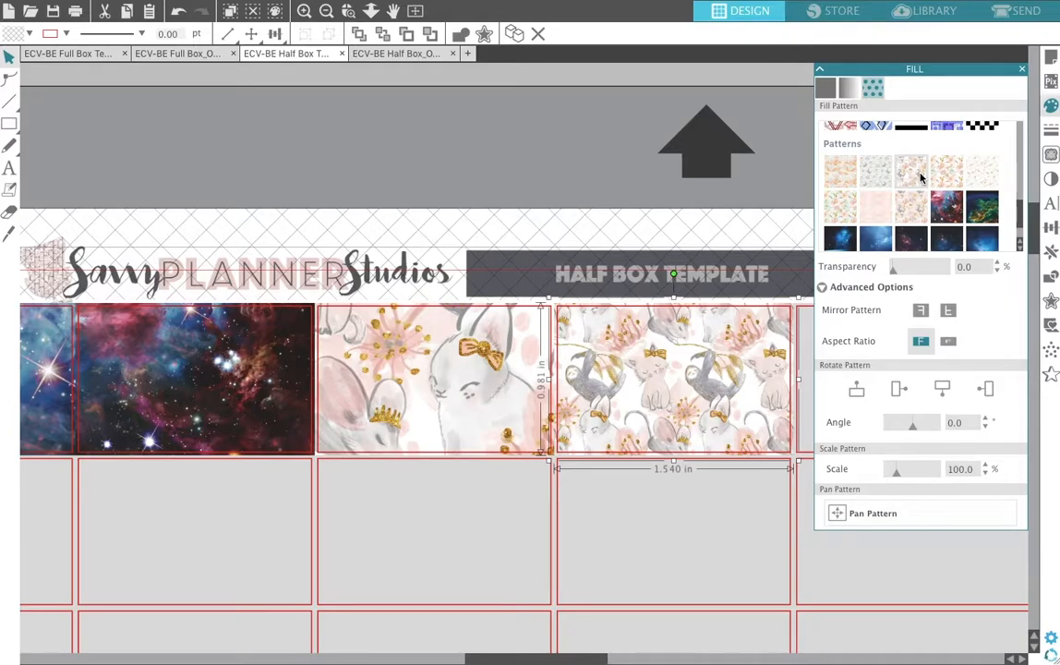
left_click(444, 208)
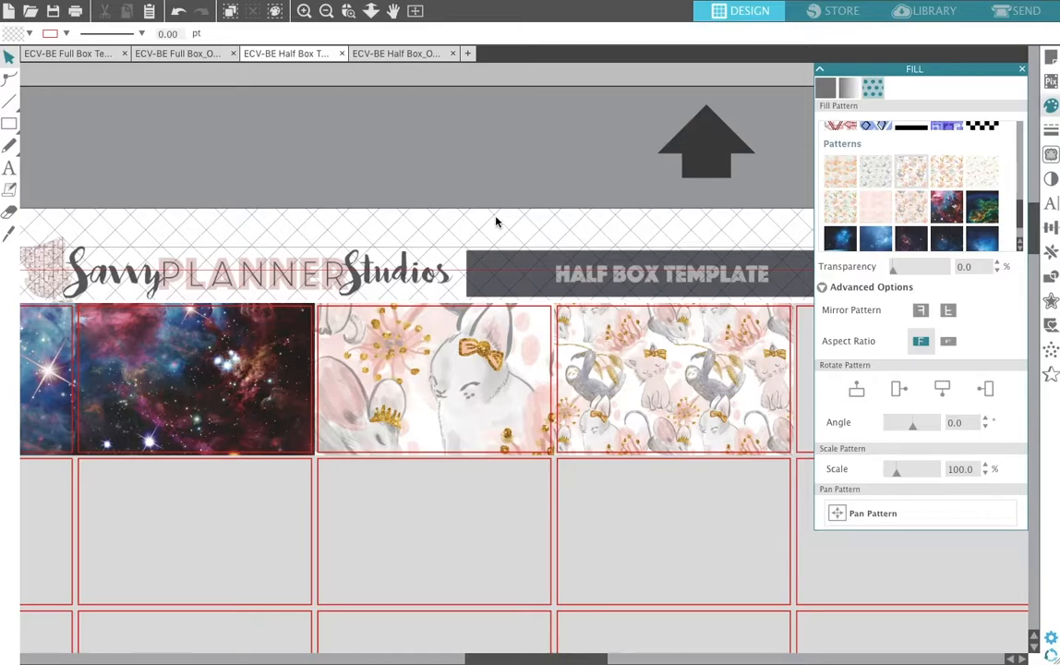
Close the fill settings and compare the enlarged and default-scale galaxy and Kawaii fills across the four top-row boxes
scroll(315, 287, "down", 1)
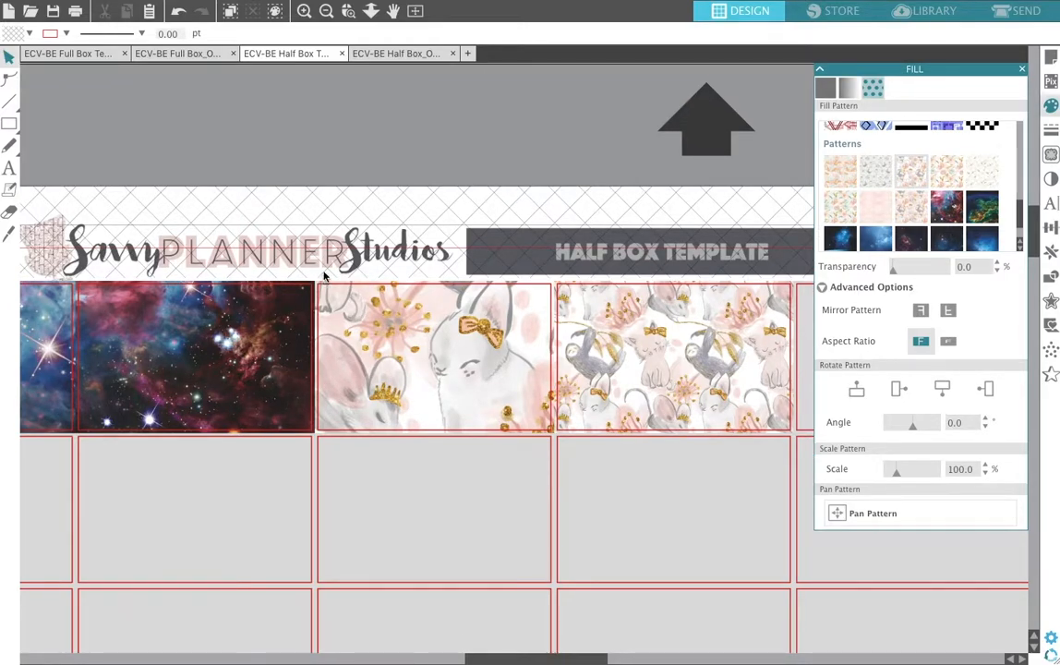
scroll(324, 275, "down", 2)
scroll(323, 276, "left", 2)
scroll(323, 275, "left", 4)
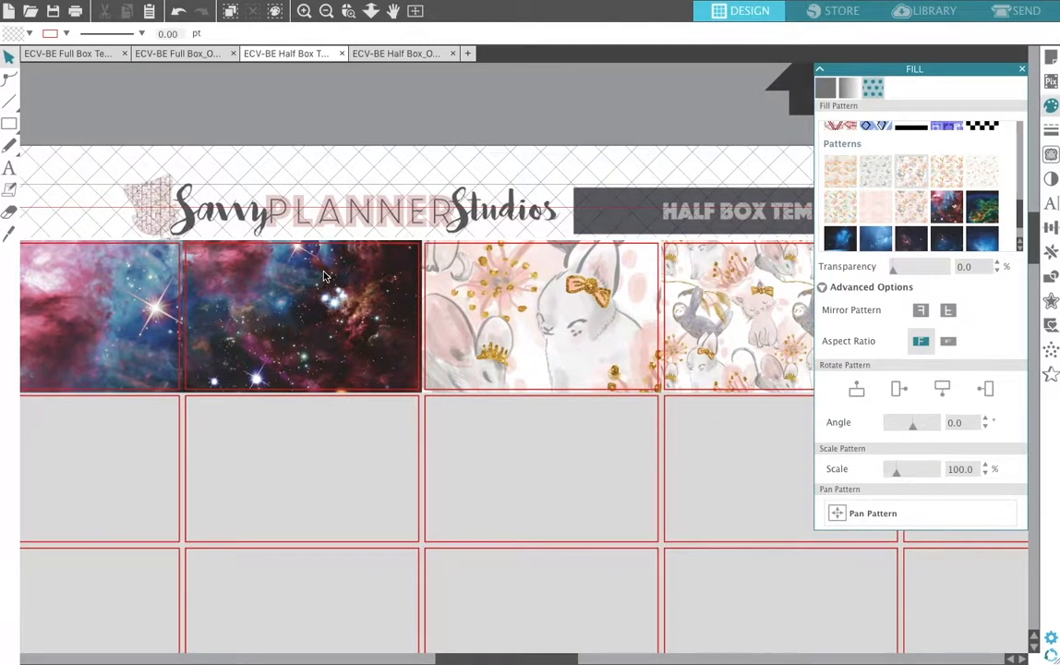
scroll(323, 275, "left", 2)
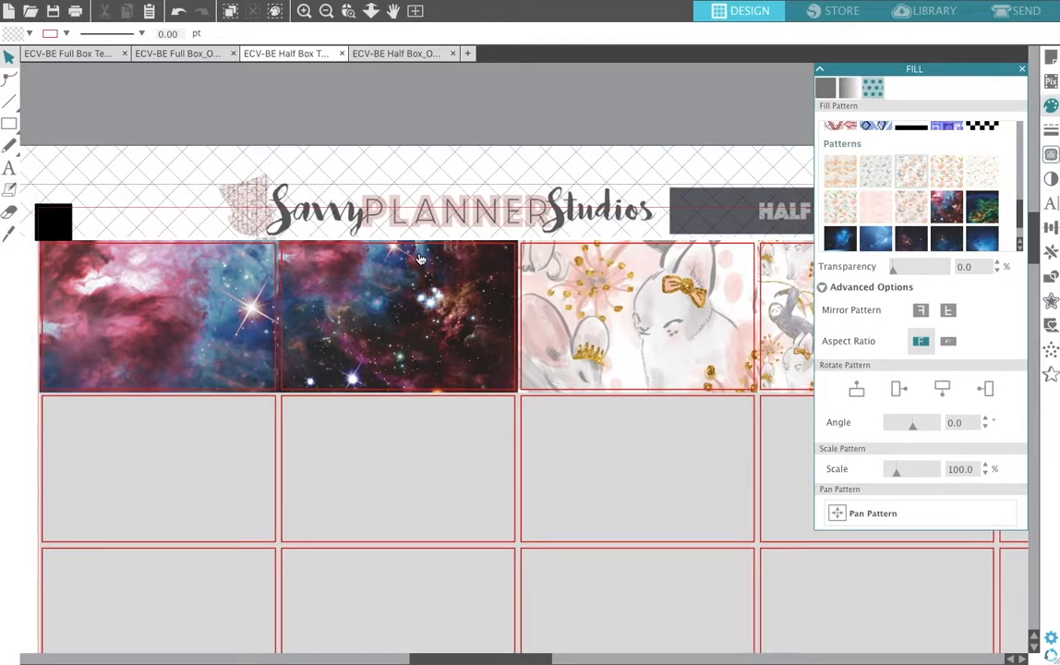
left_click(1051, 105)
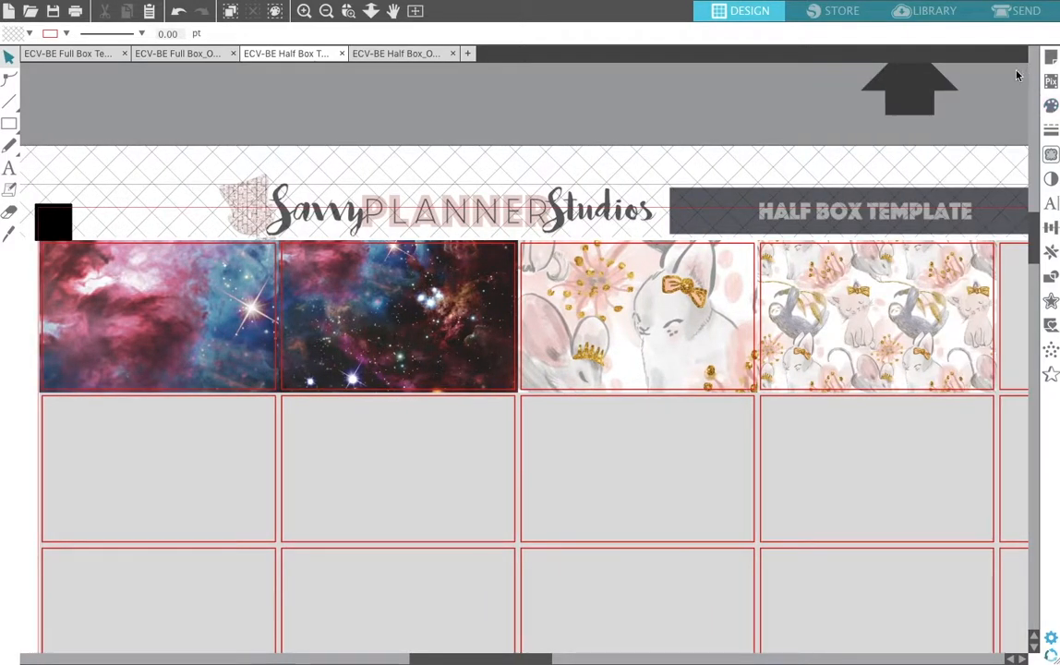
scroll(688, 180, "right", 4)
scroll(688, 180, "right", 1)
scroll(688, 180, "left", 4)
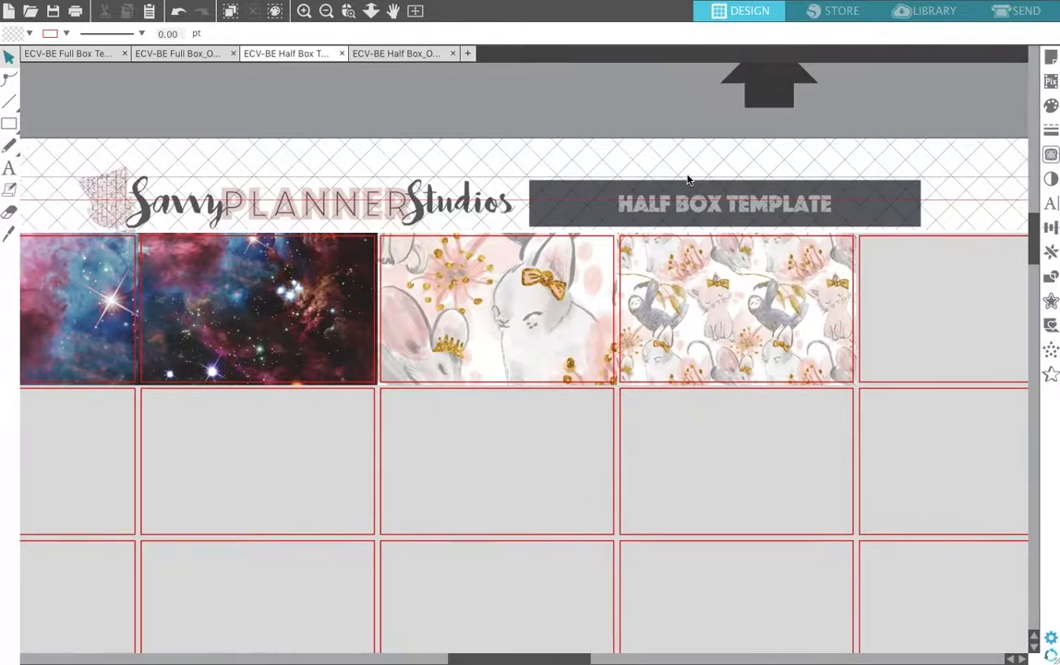
scroll(688, 180, "up", 1)
scroll(688, 180, "left", 3)
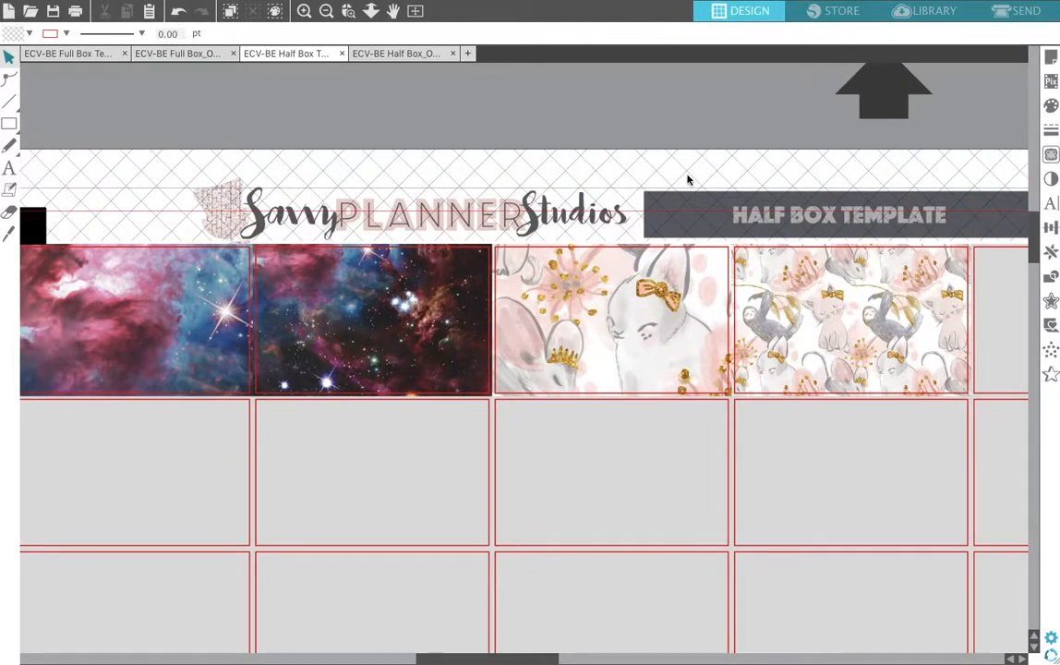
scroll(688, 181, "left", 1)
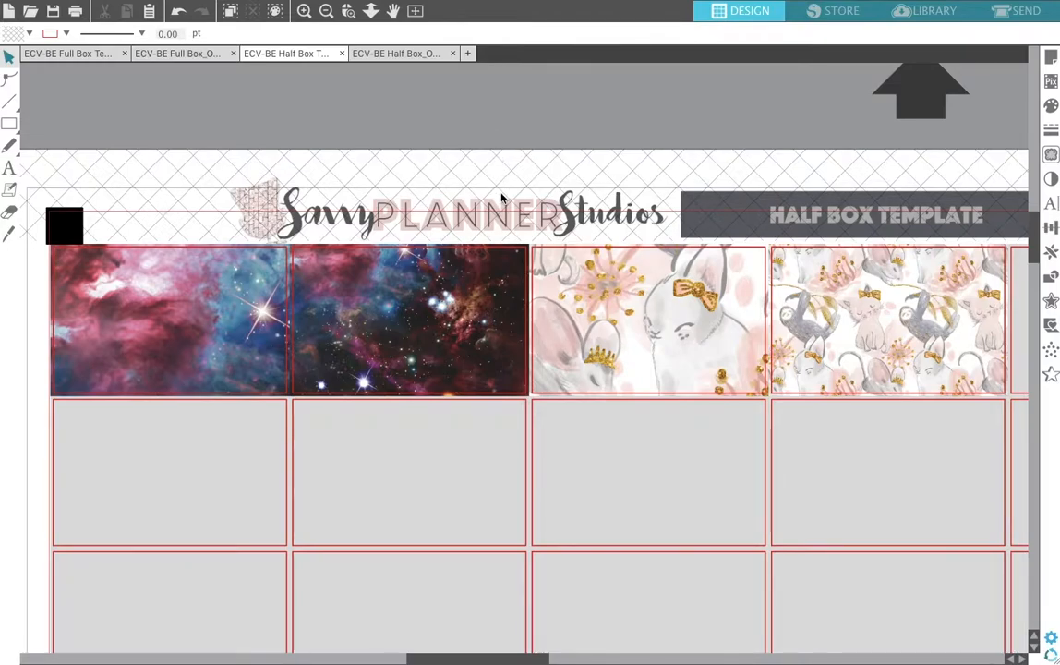
scroll(502, 197, "down", 1)
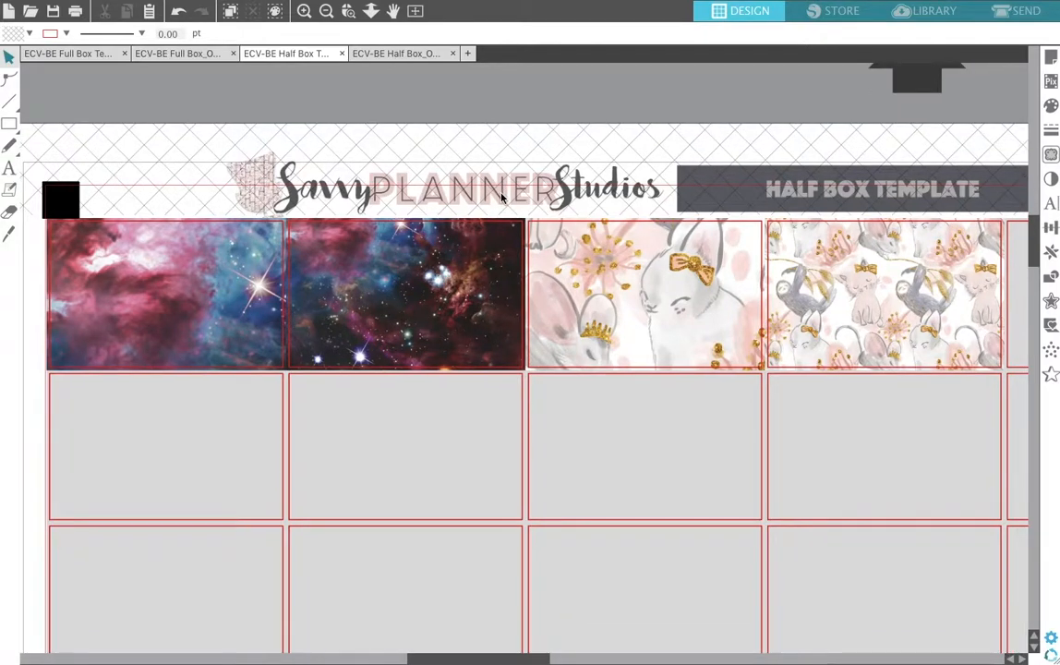
scroll(502, 197, "up", 1)
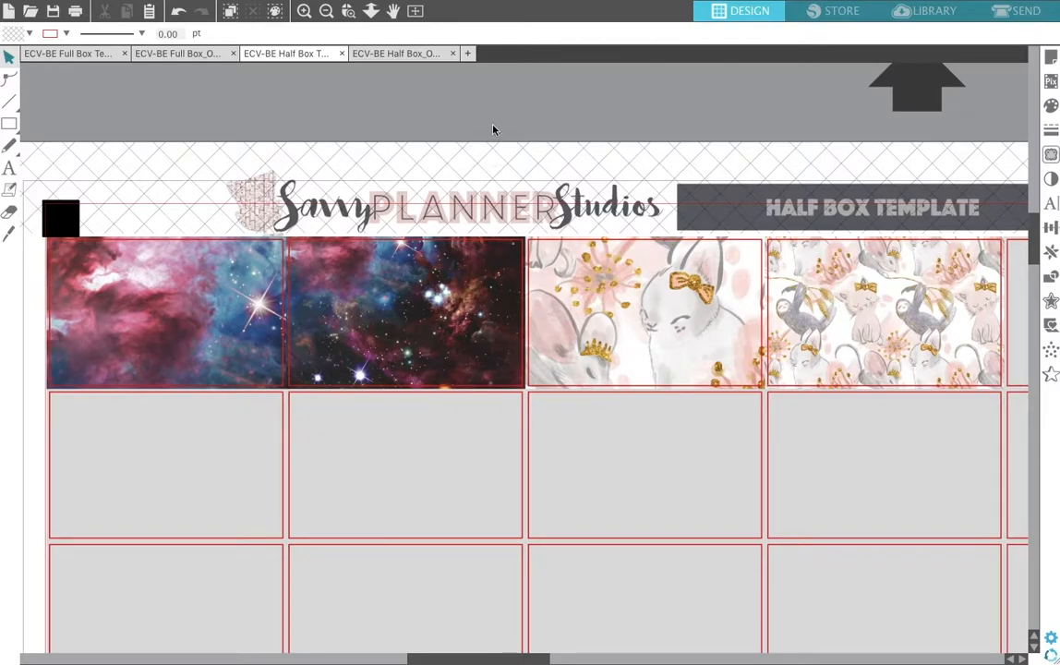